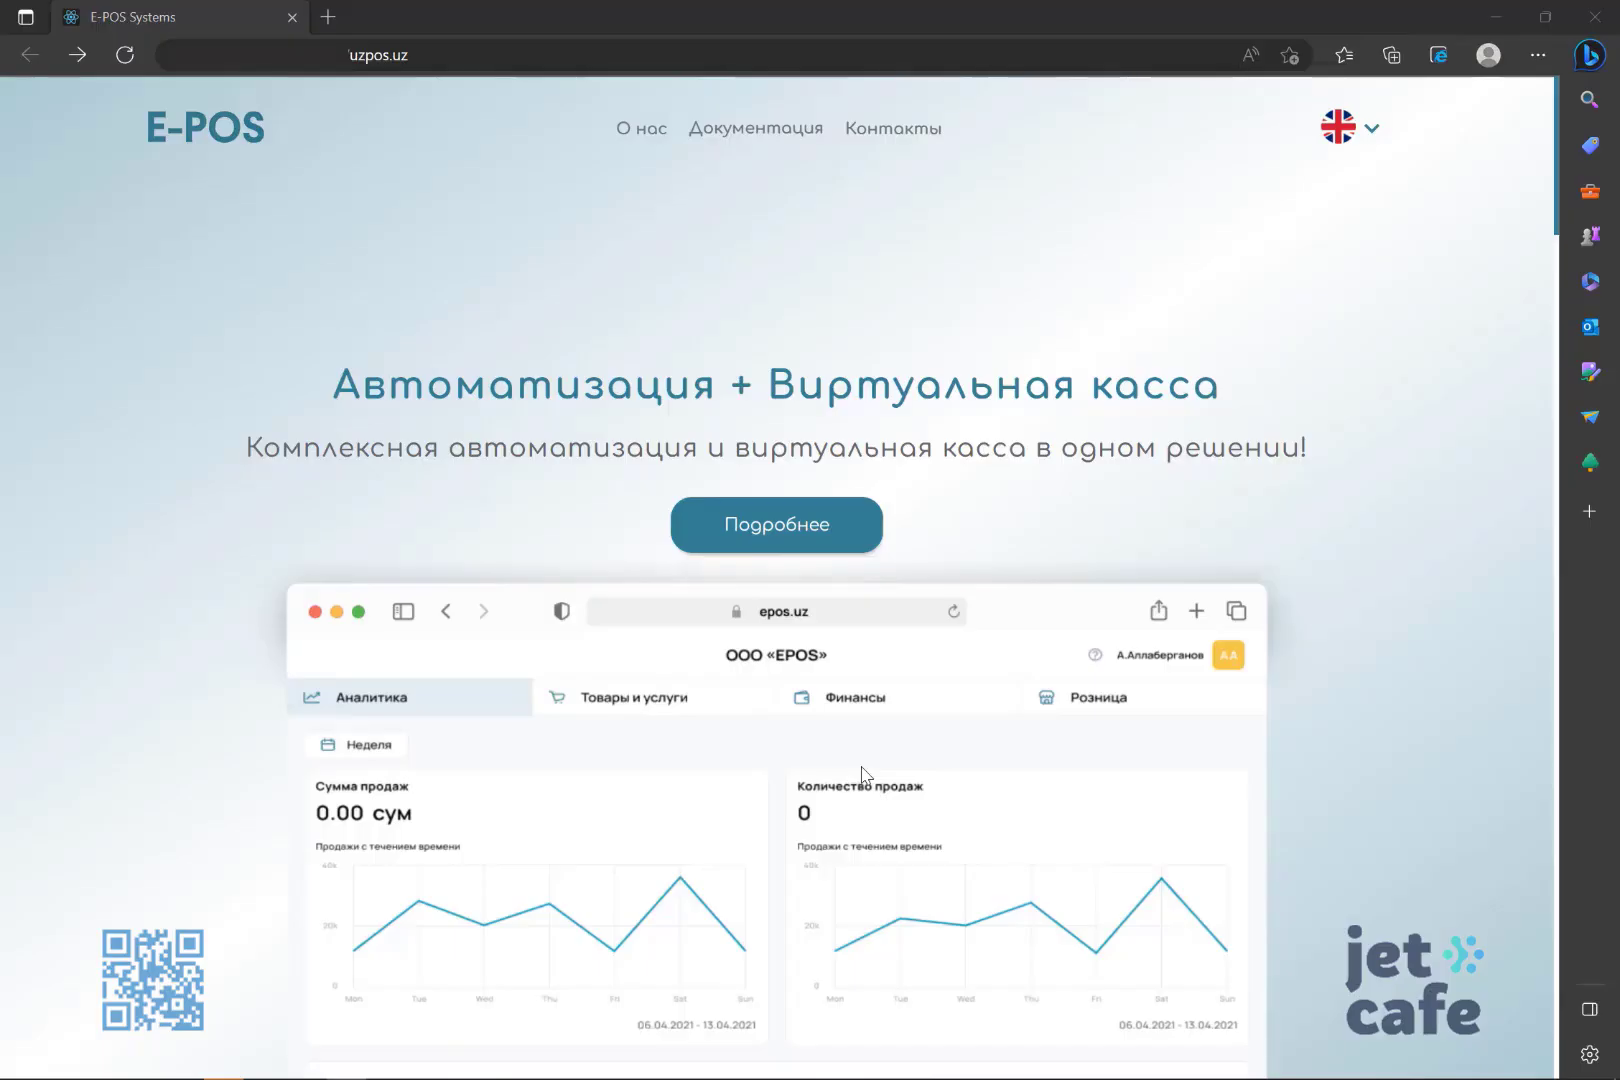
scroll(862, 775, down, 15)
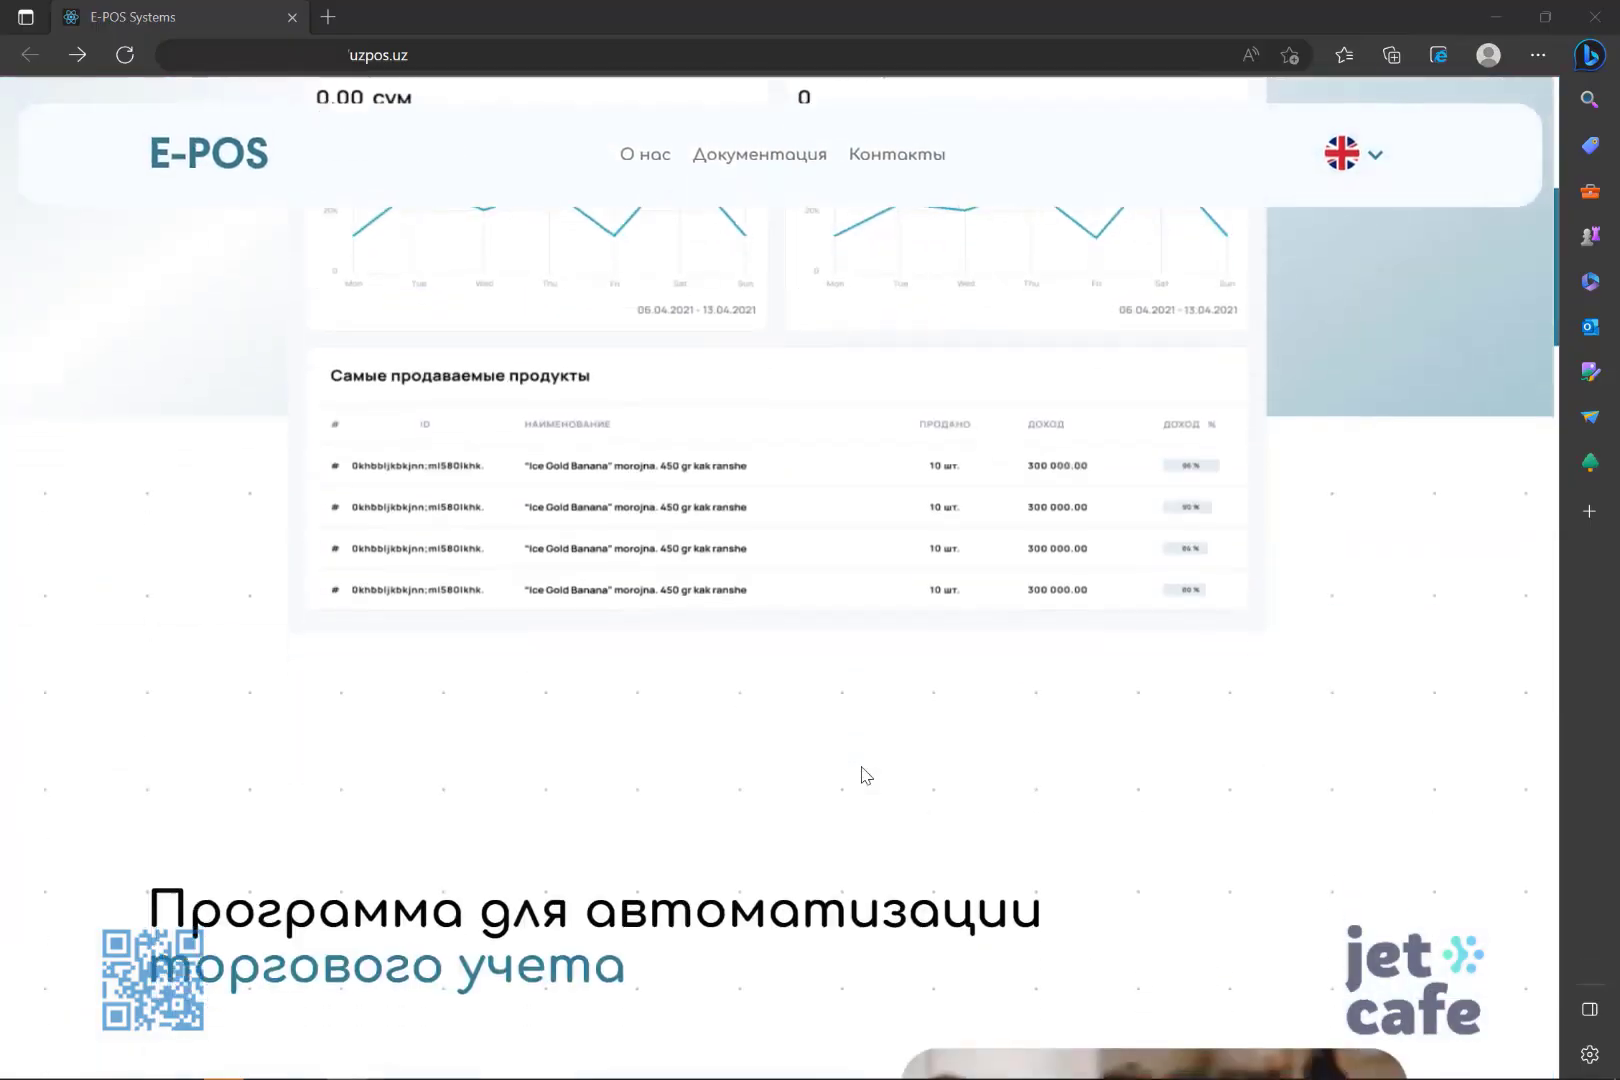
scroll(862, 775, down, 5)
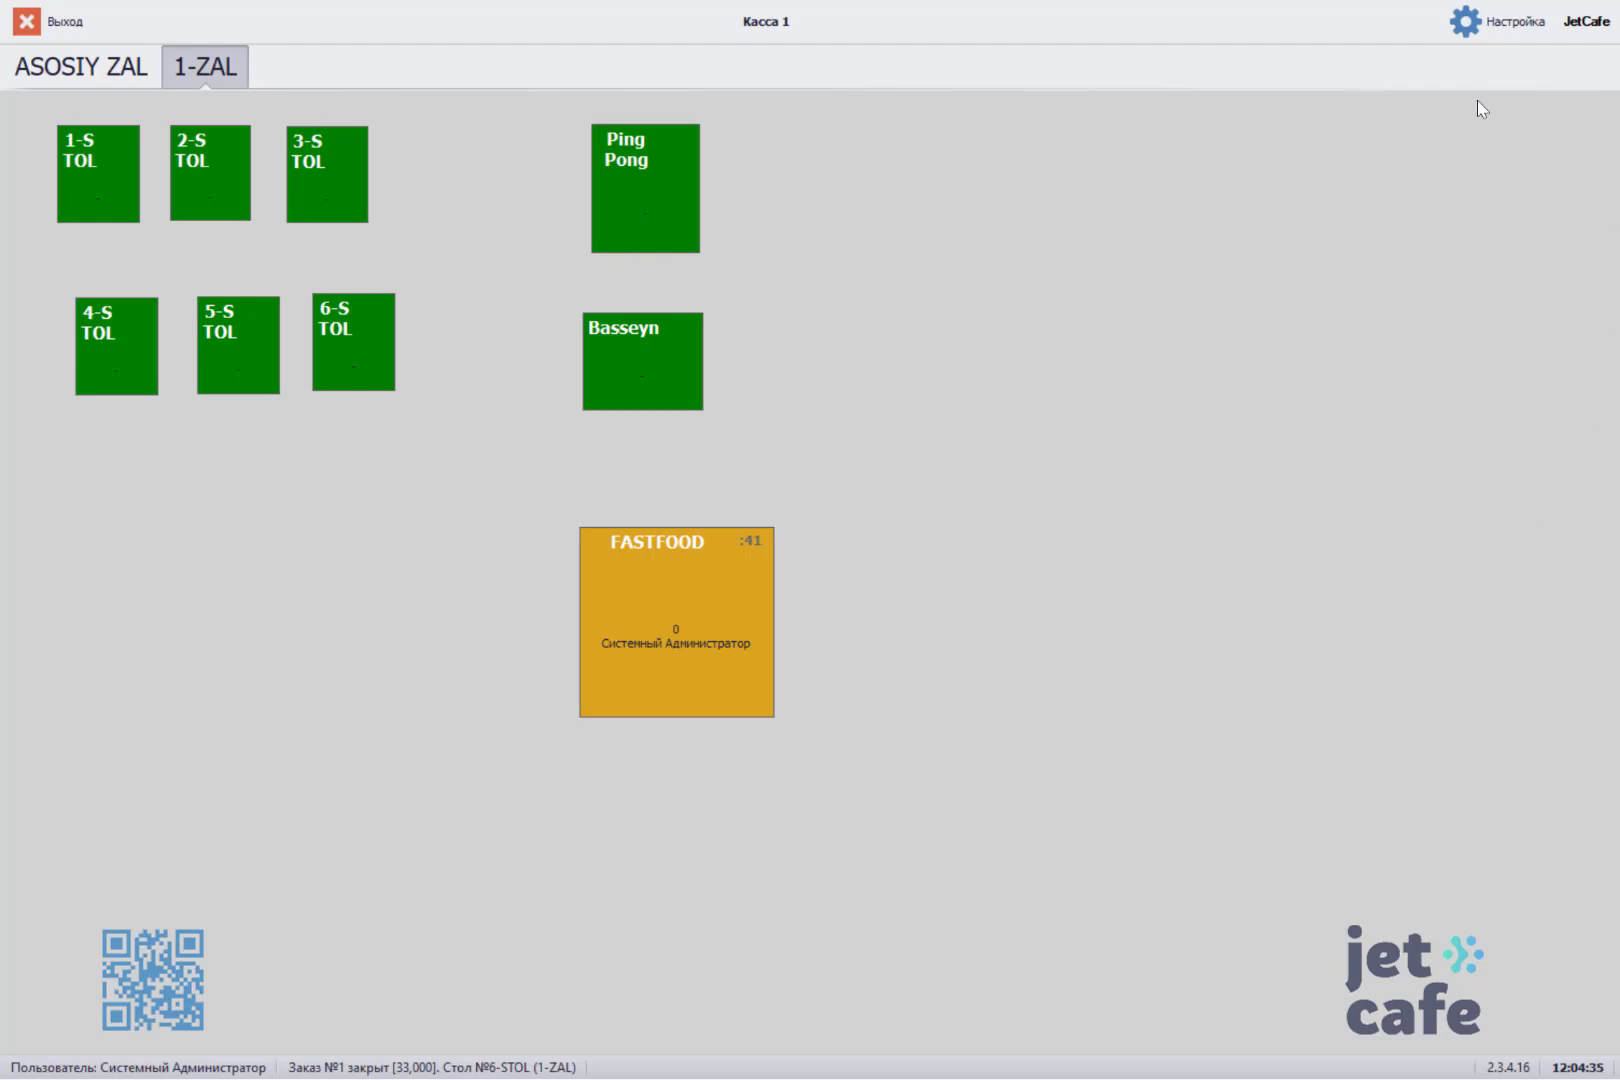
- Open the virtual cash register setup for Касса 1 from the additional settings
click(1497, 21)
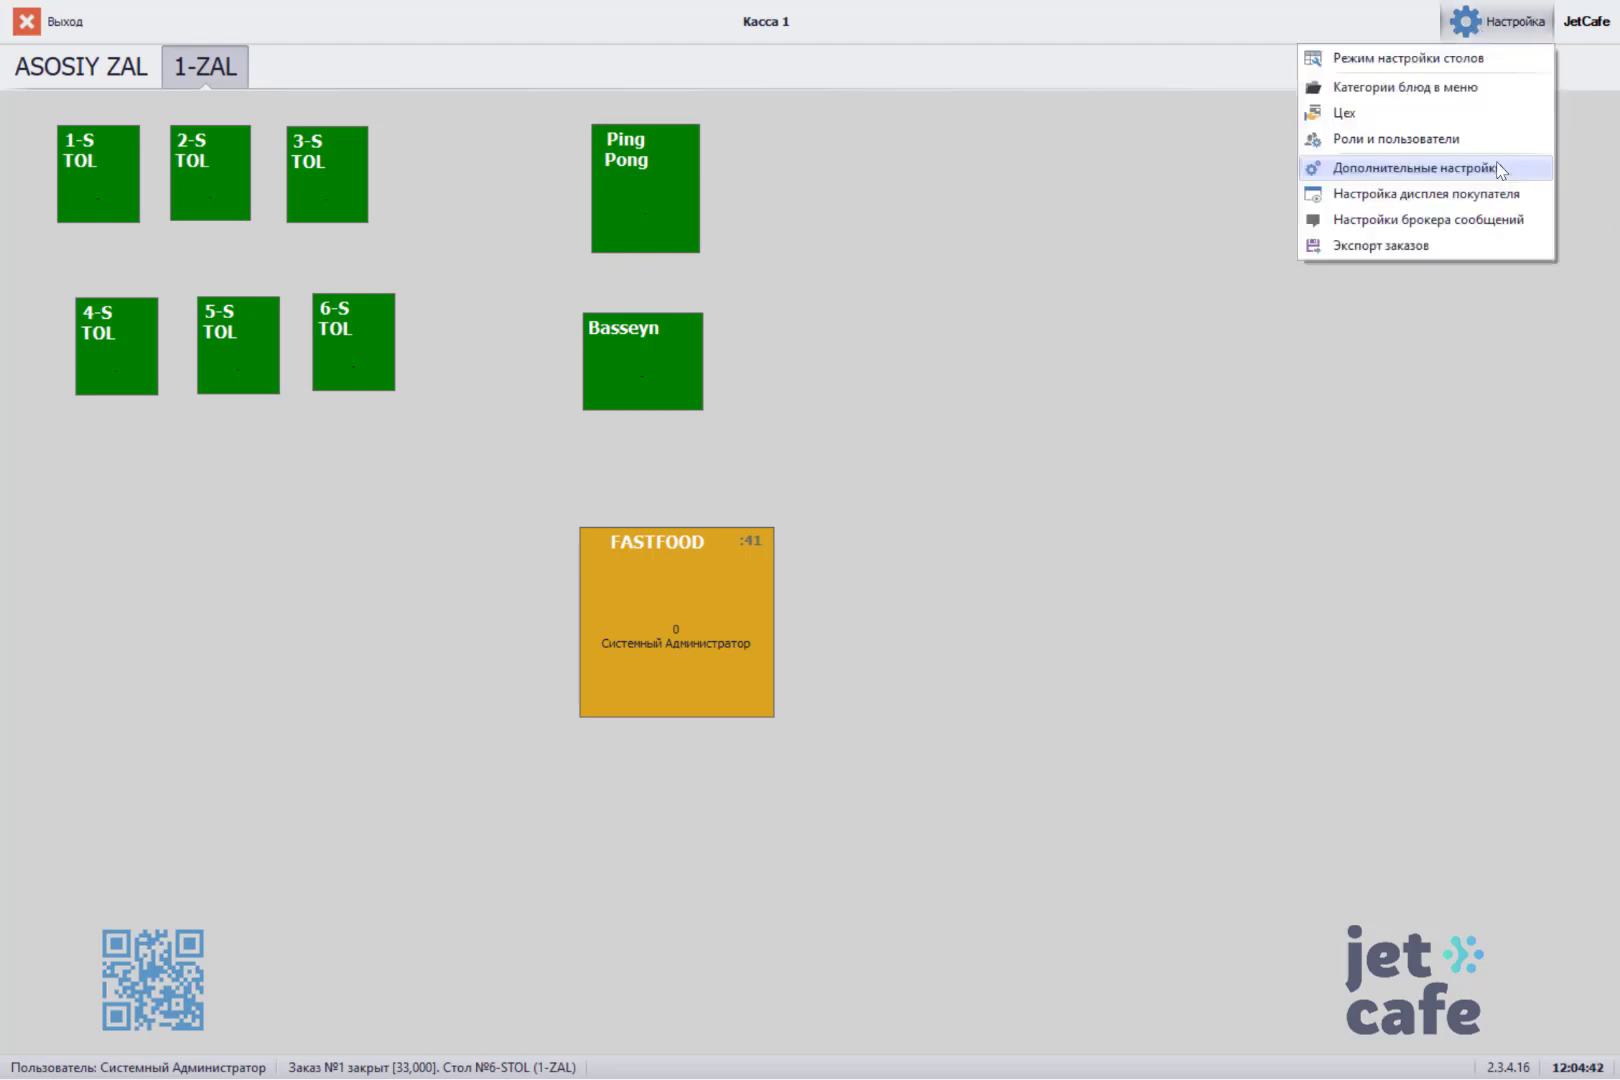
click(1497, 168)
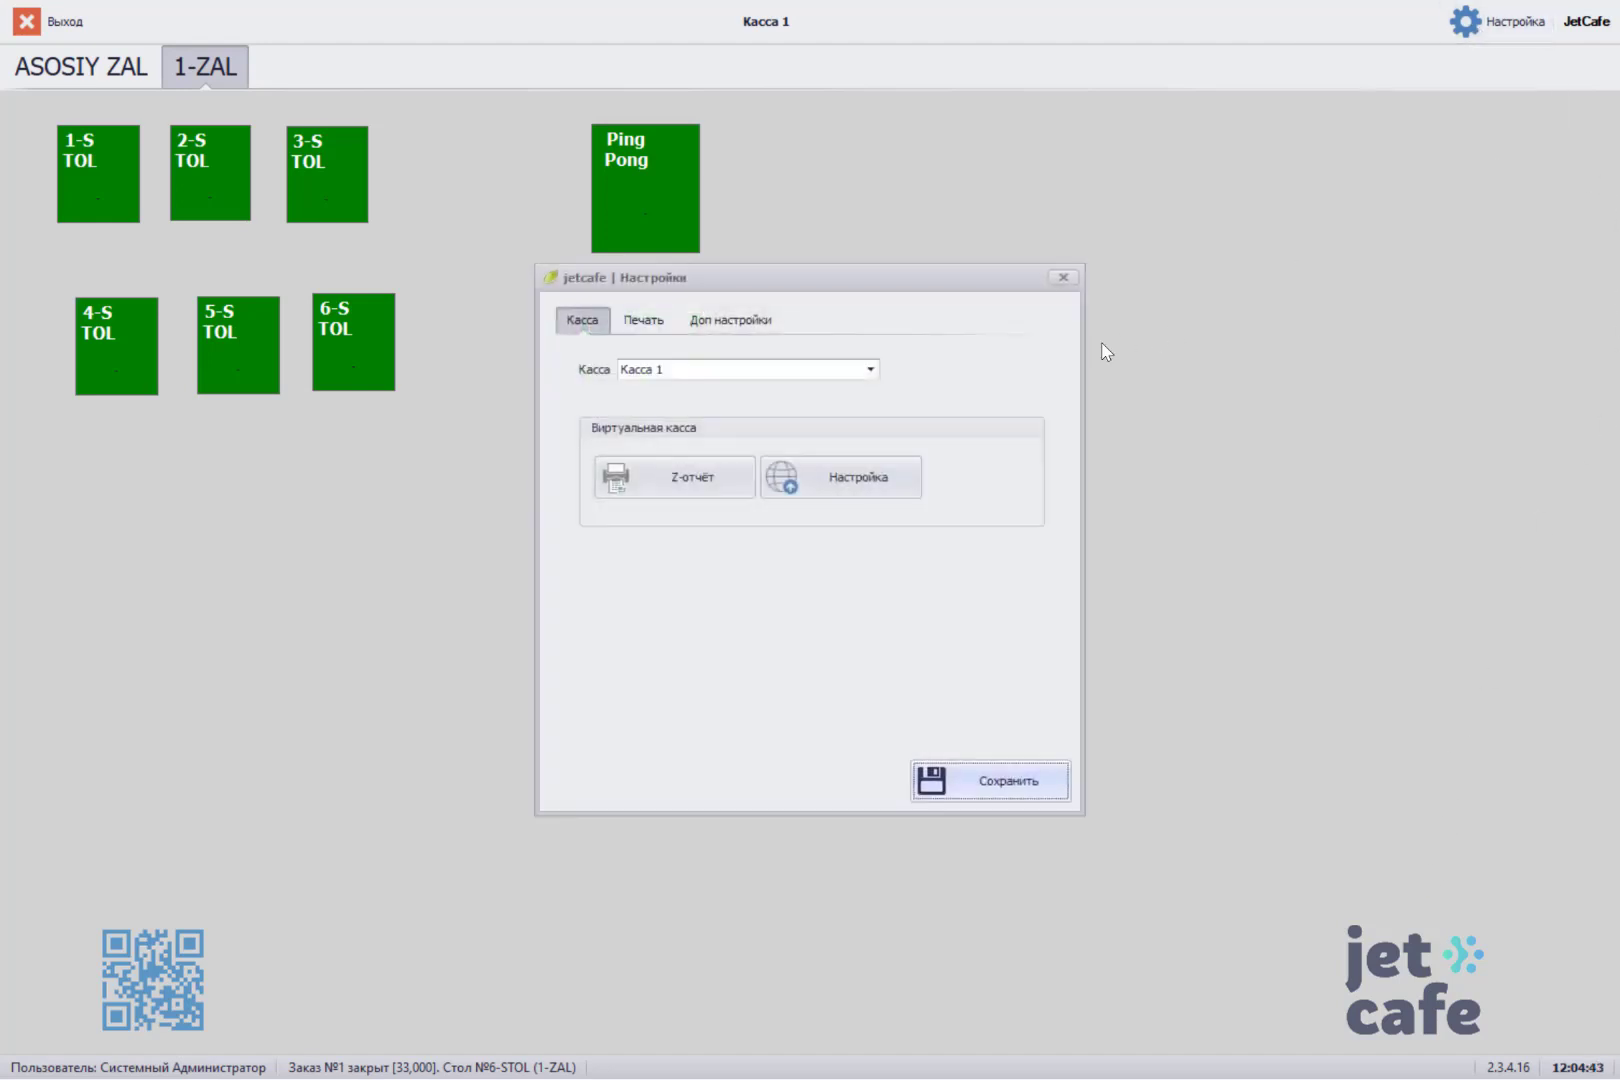
click(847, 481)
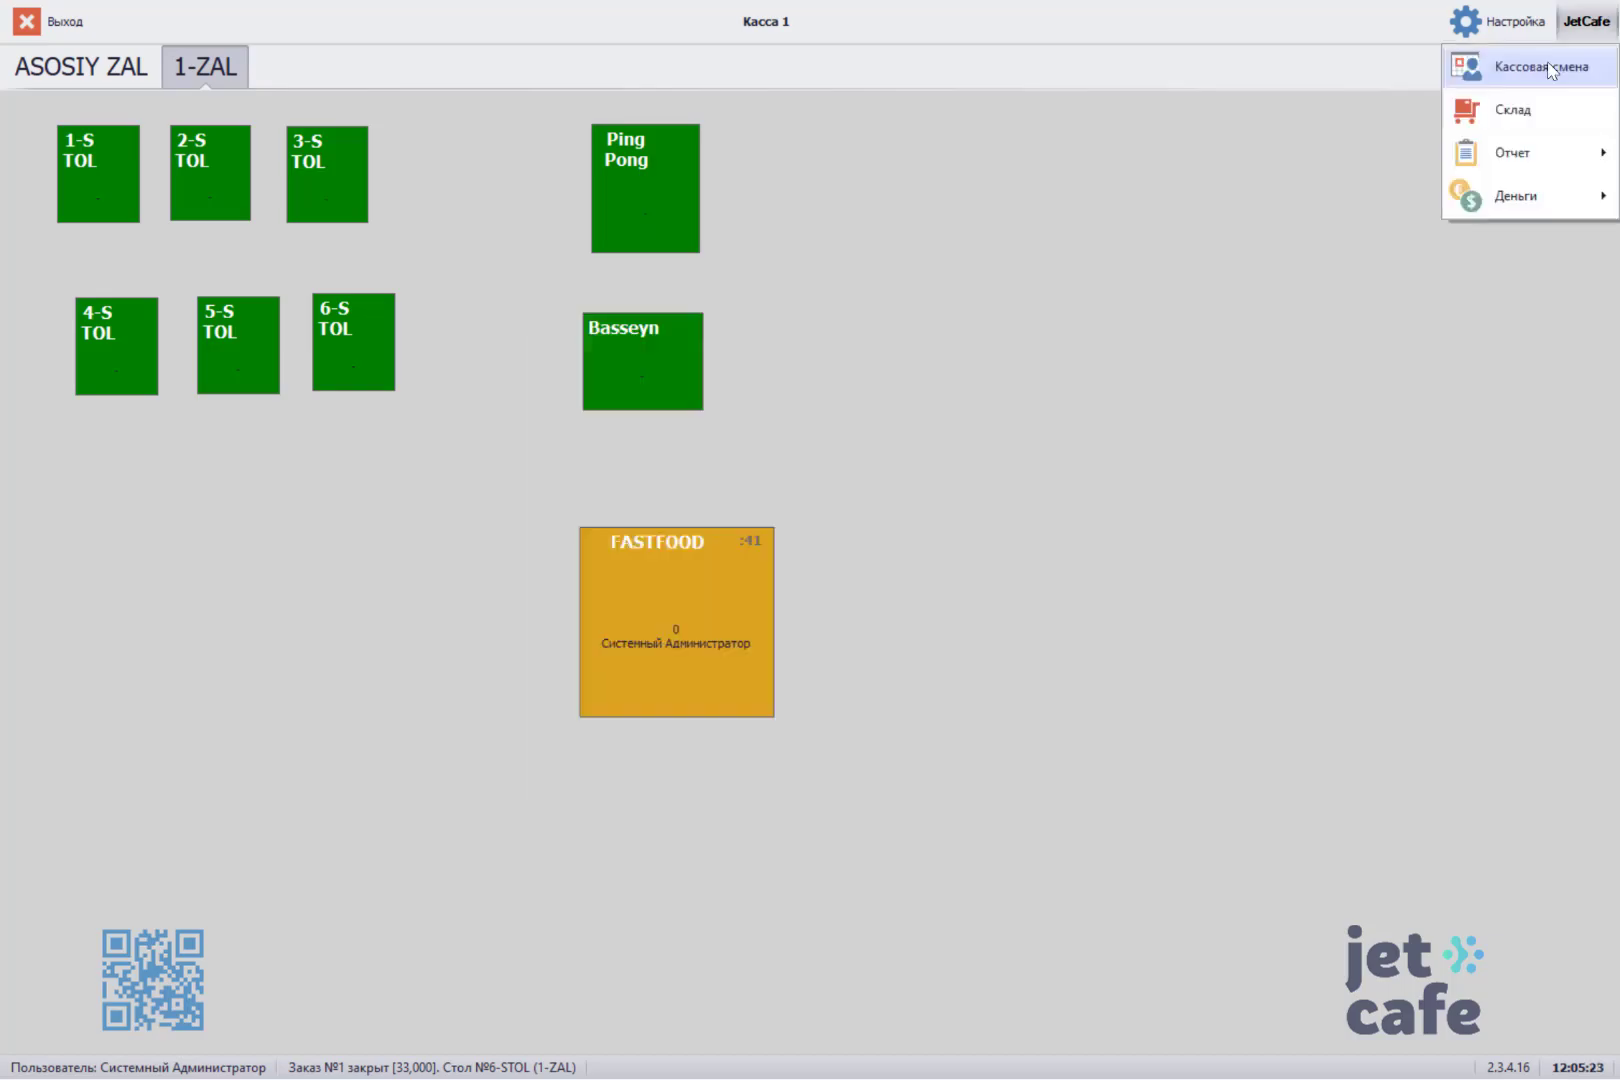
- Open the cash shift window to check the shift before configuring the virtual cash register
click(1545, 64)
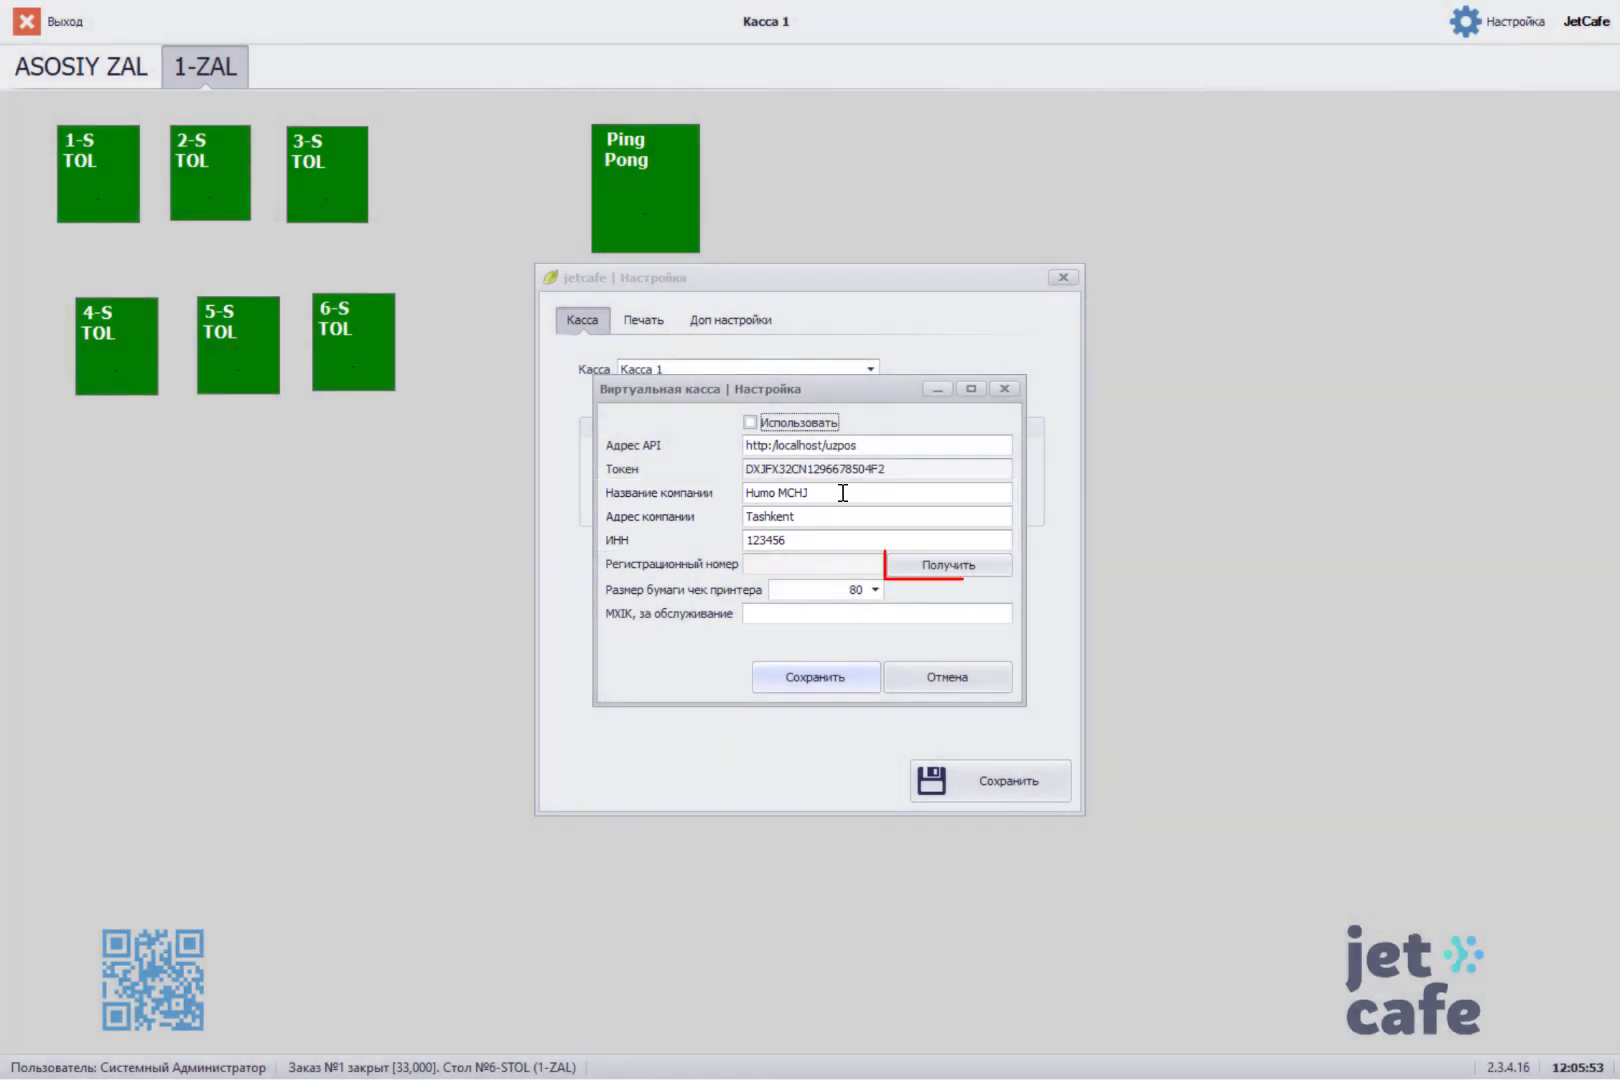
- Retrieve the registration number for the virtual cash register and keep the receipt printer paper size at 80
click(935, 568)
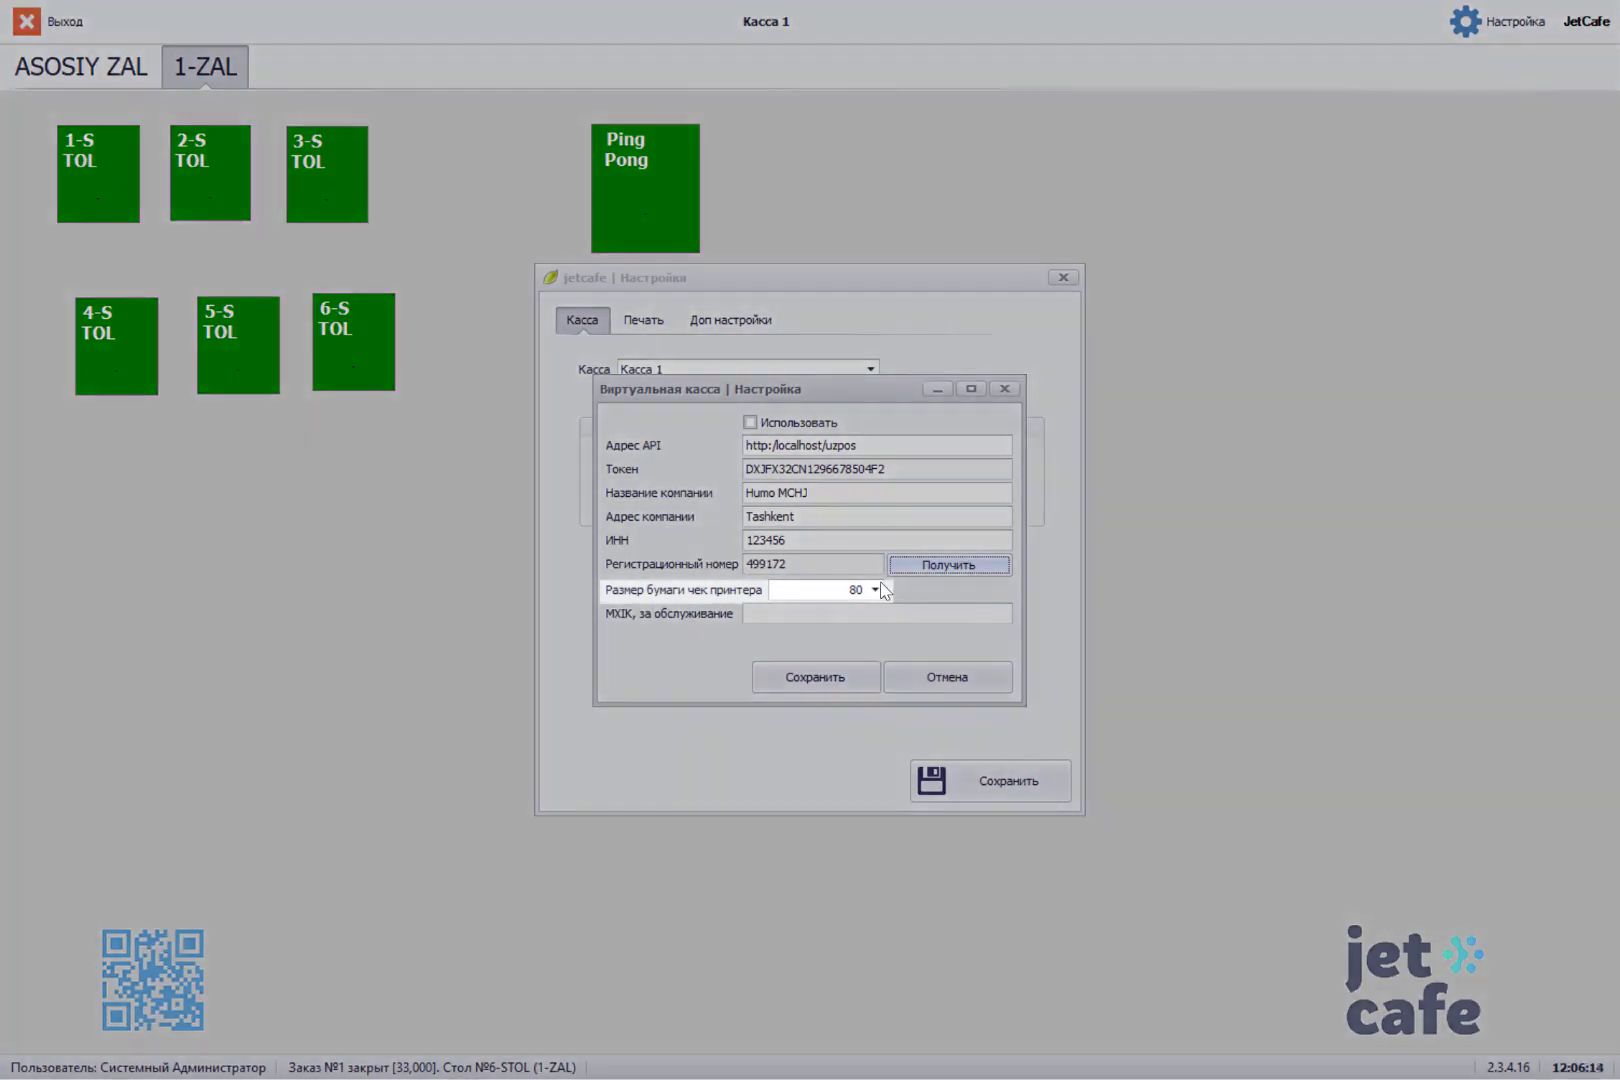
click(875, 590)
click(867, 590)
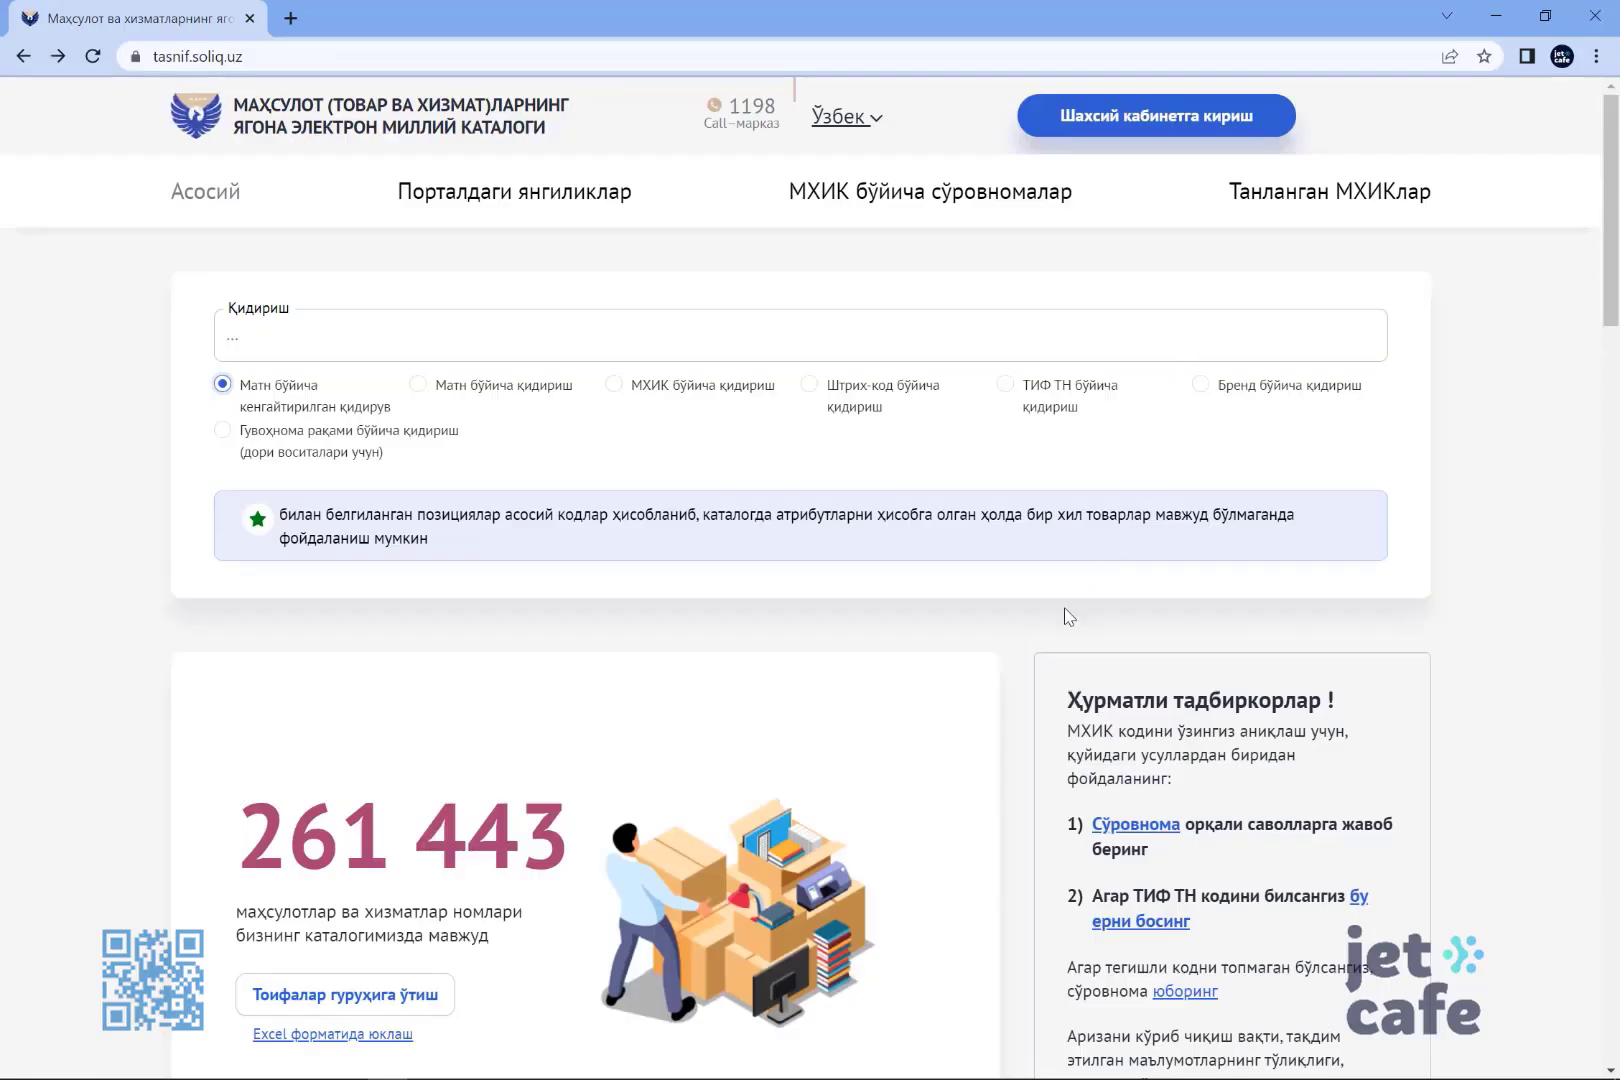
- In the browser at tasnif.soliq.uz, look through the home page and the product groups of the electronic catalogue
scroll(1068, 616, down, 2)
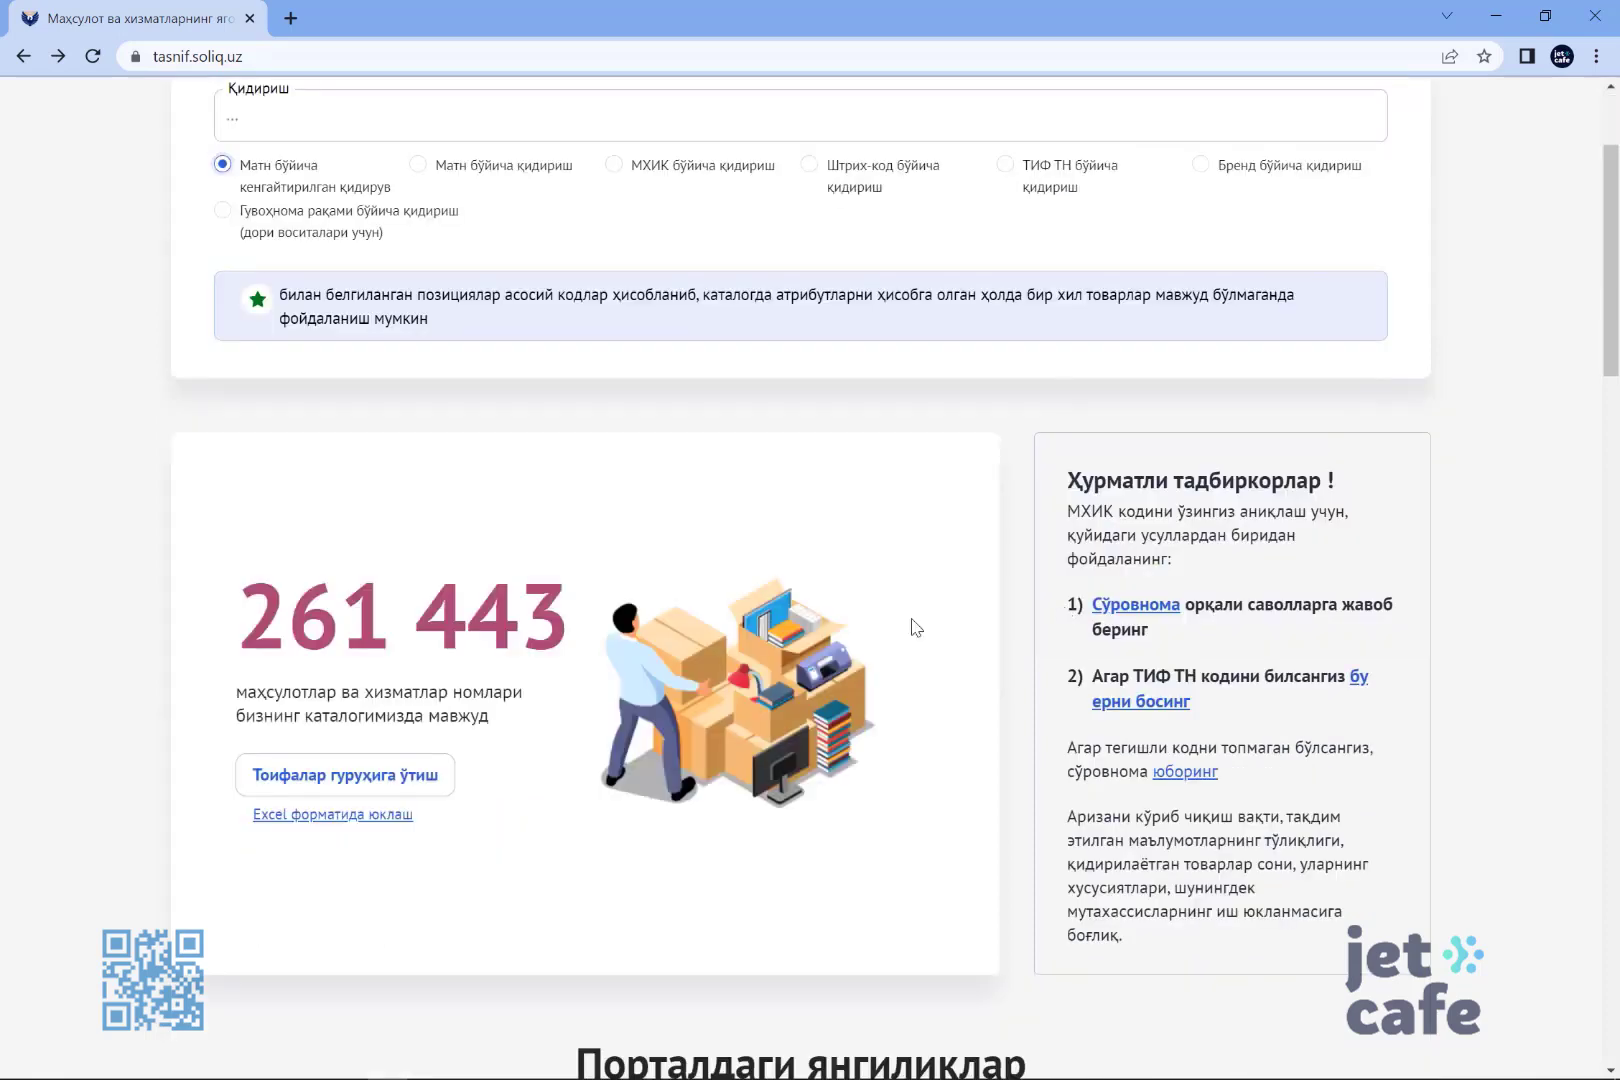
scroll(849, 733, down, 10)
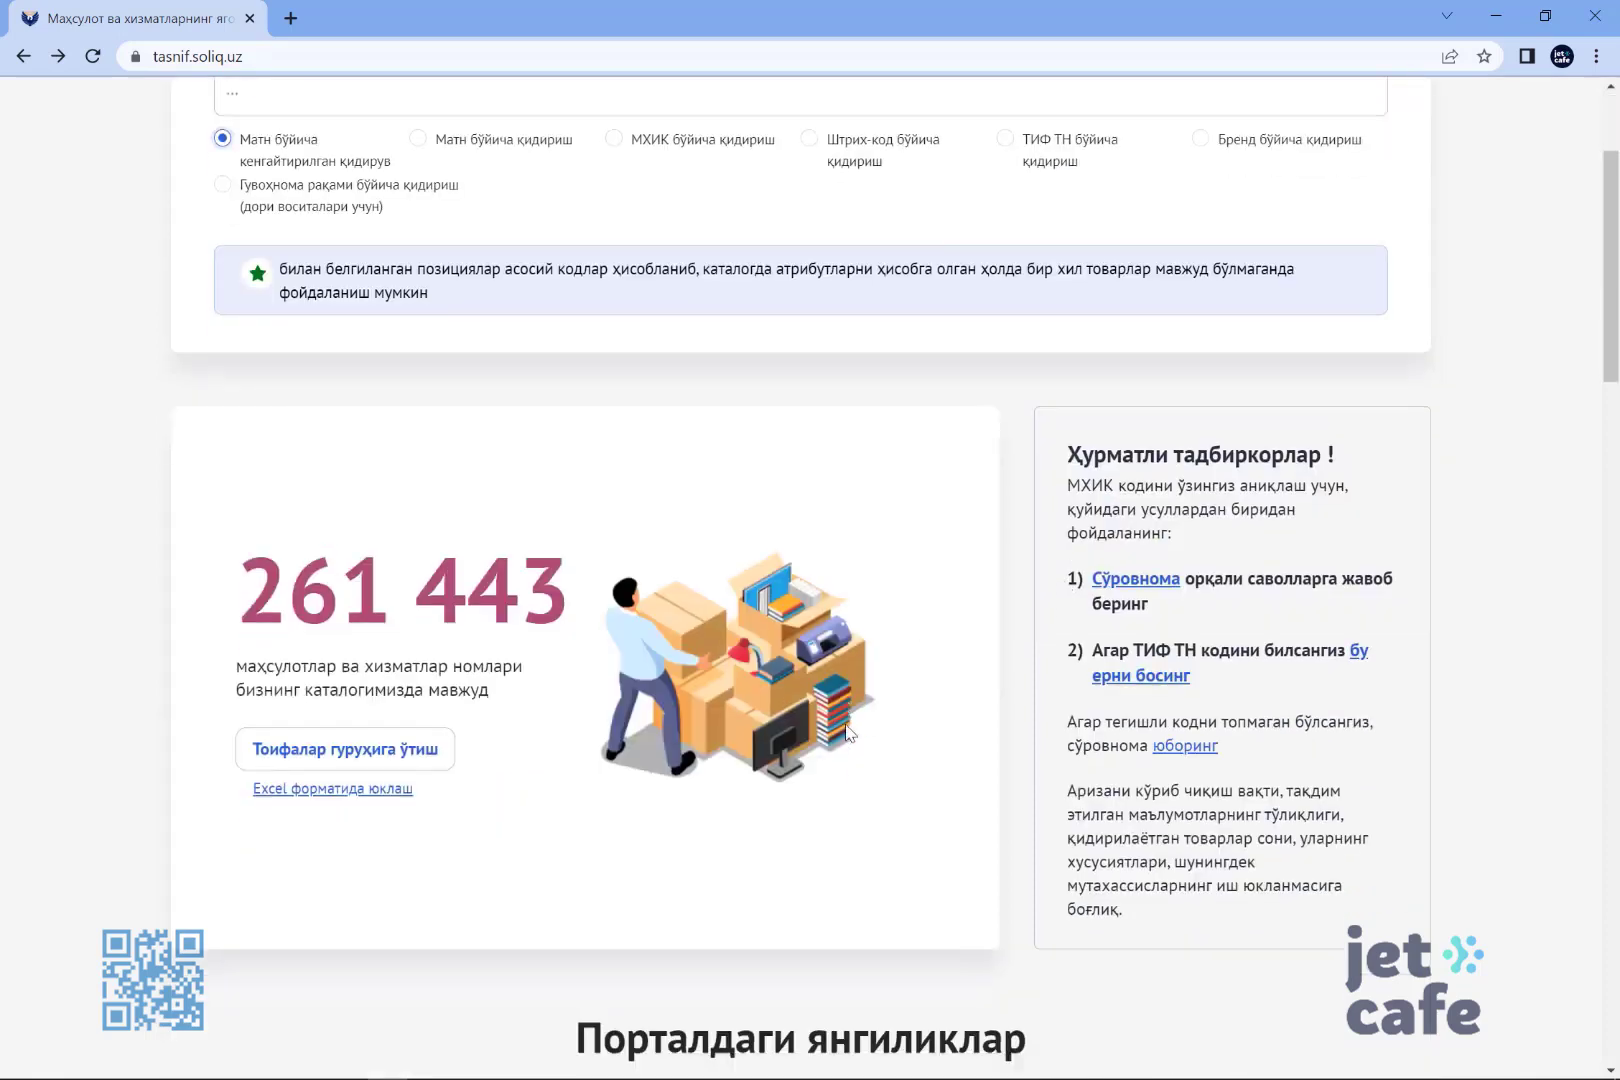
scroll(849, 733, down, 2)
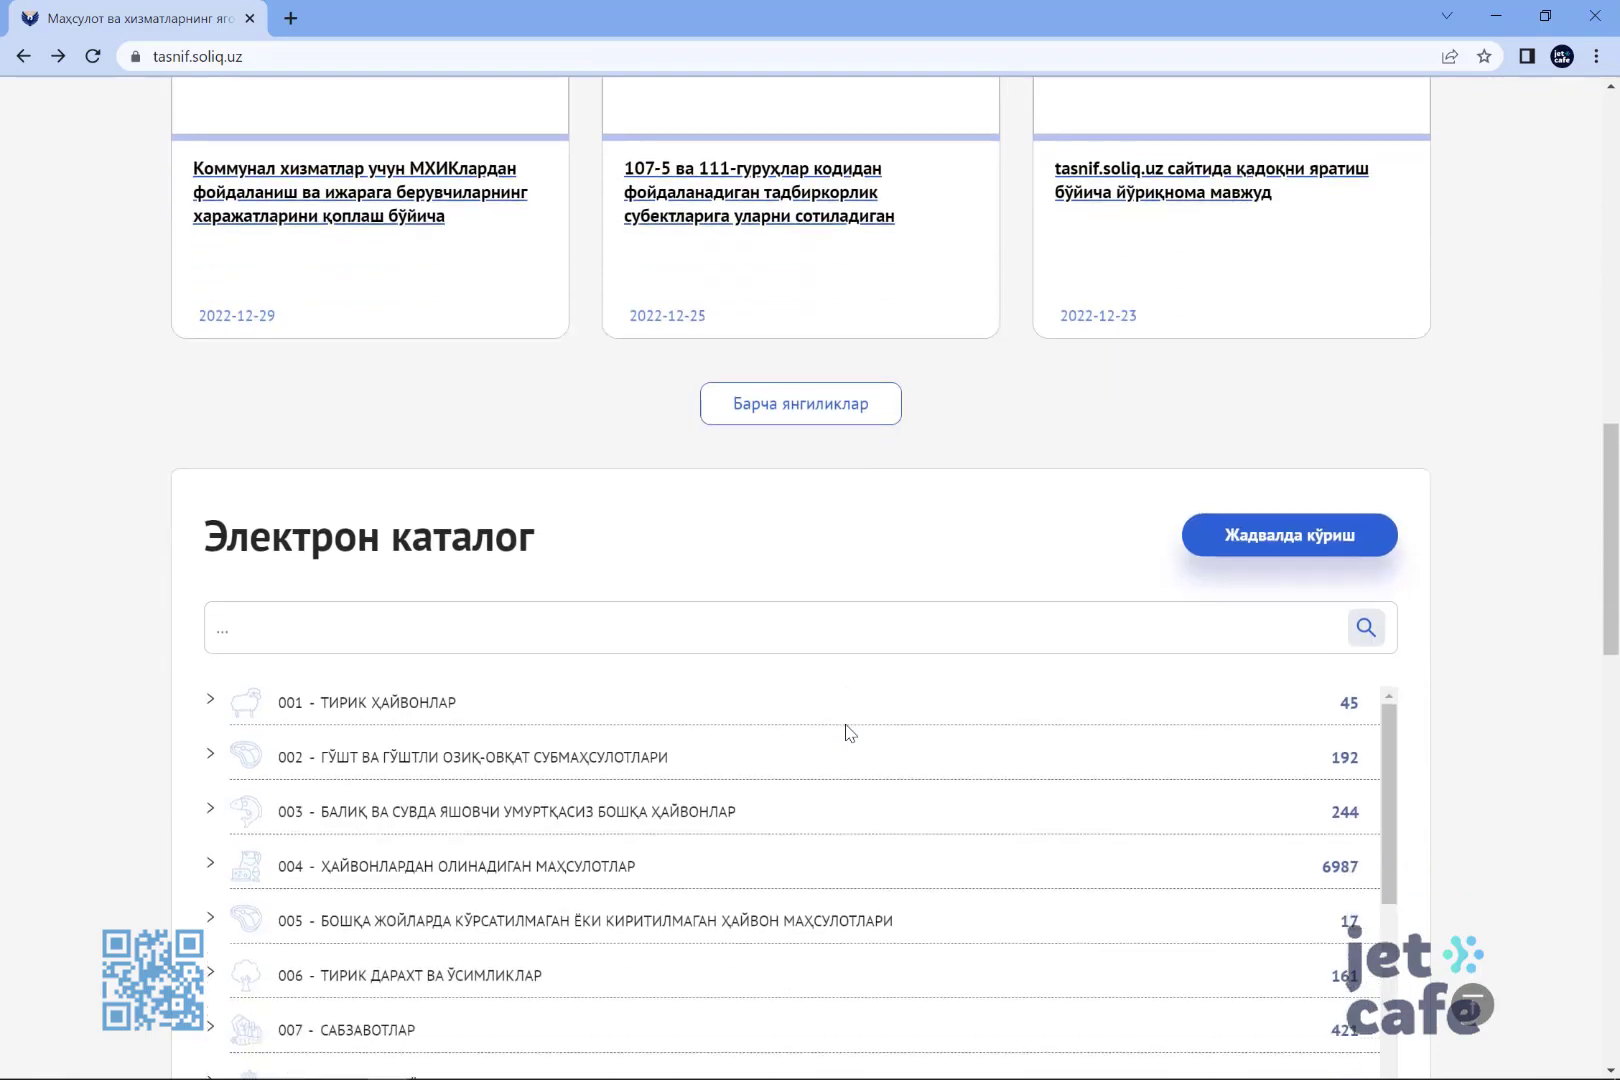
scroll(849, 733, down, 3)
scroll(849, 733, down, 3)
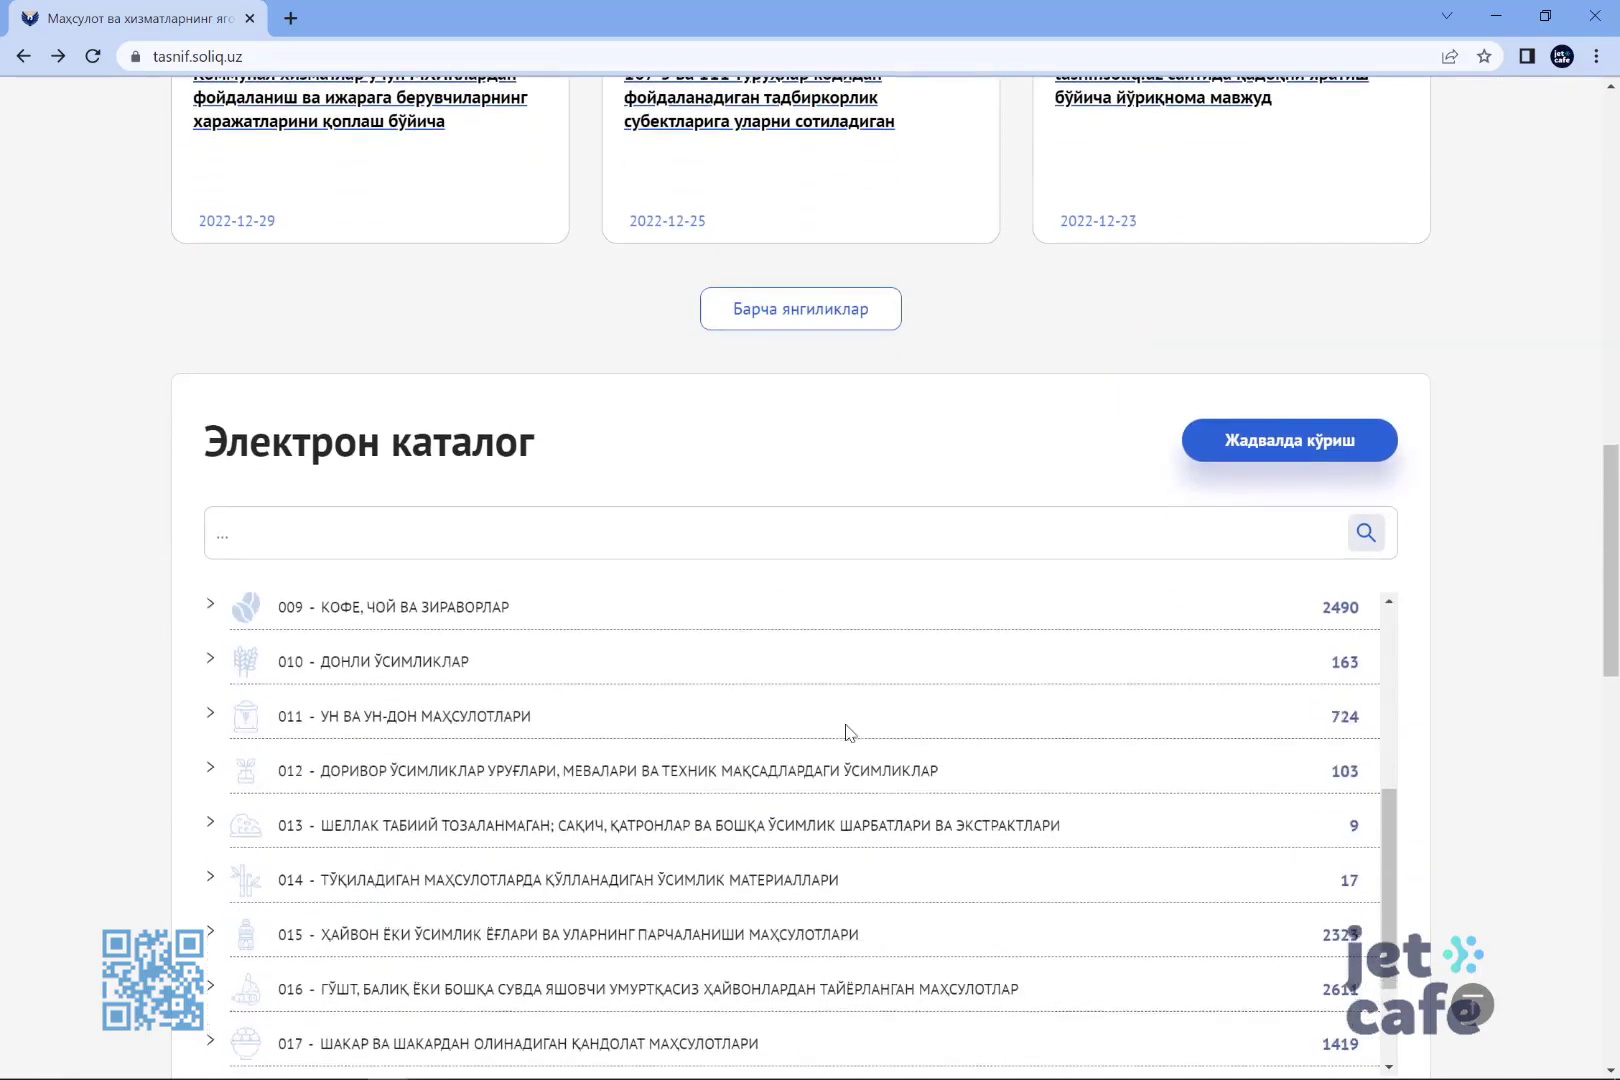
scroll(849, 733, up, 20)
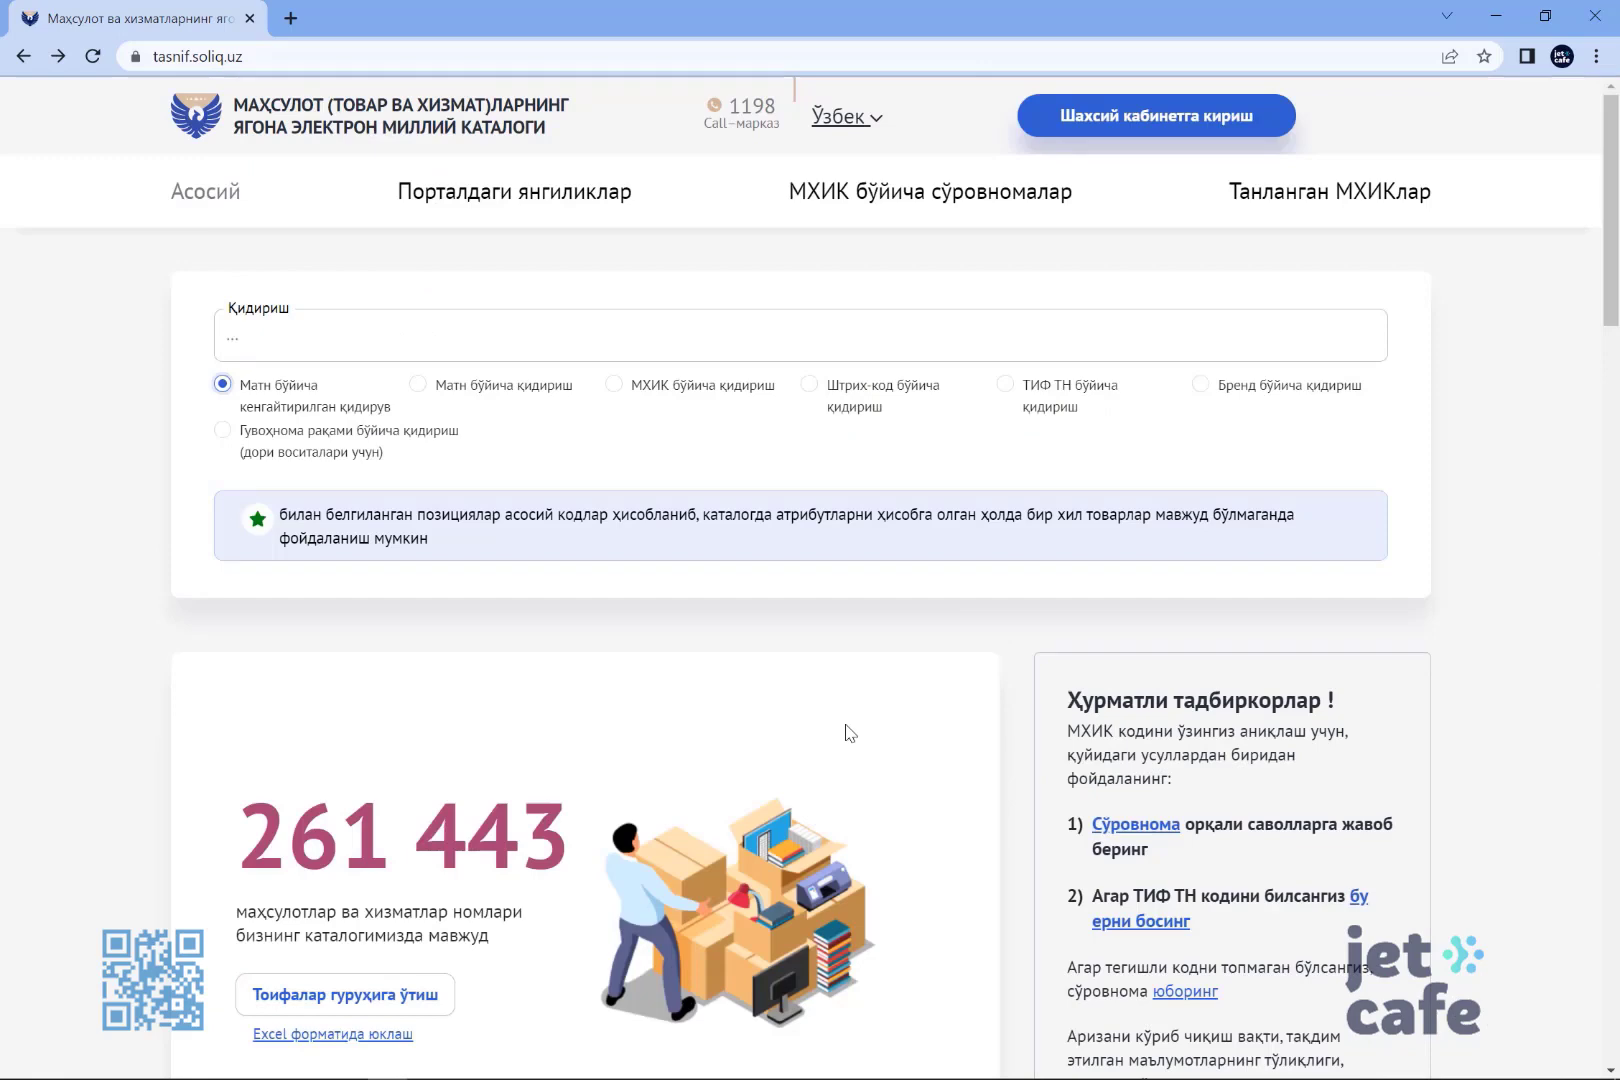
- Search the catalogue for "сервис" and open the entry for service at public catering outlets (умумий овқатланиш шахобчаларида сервис хизмати)
click(648, 330)
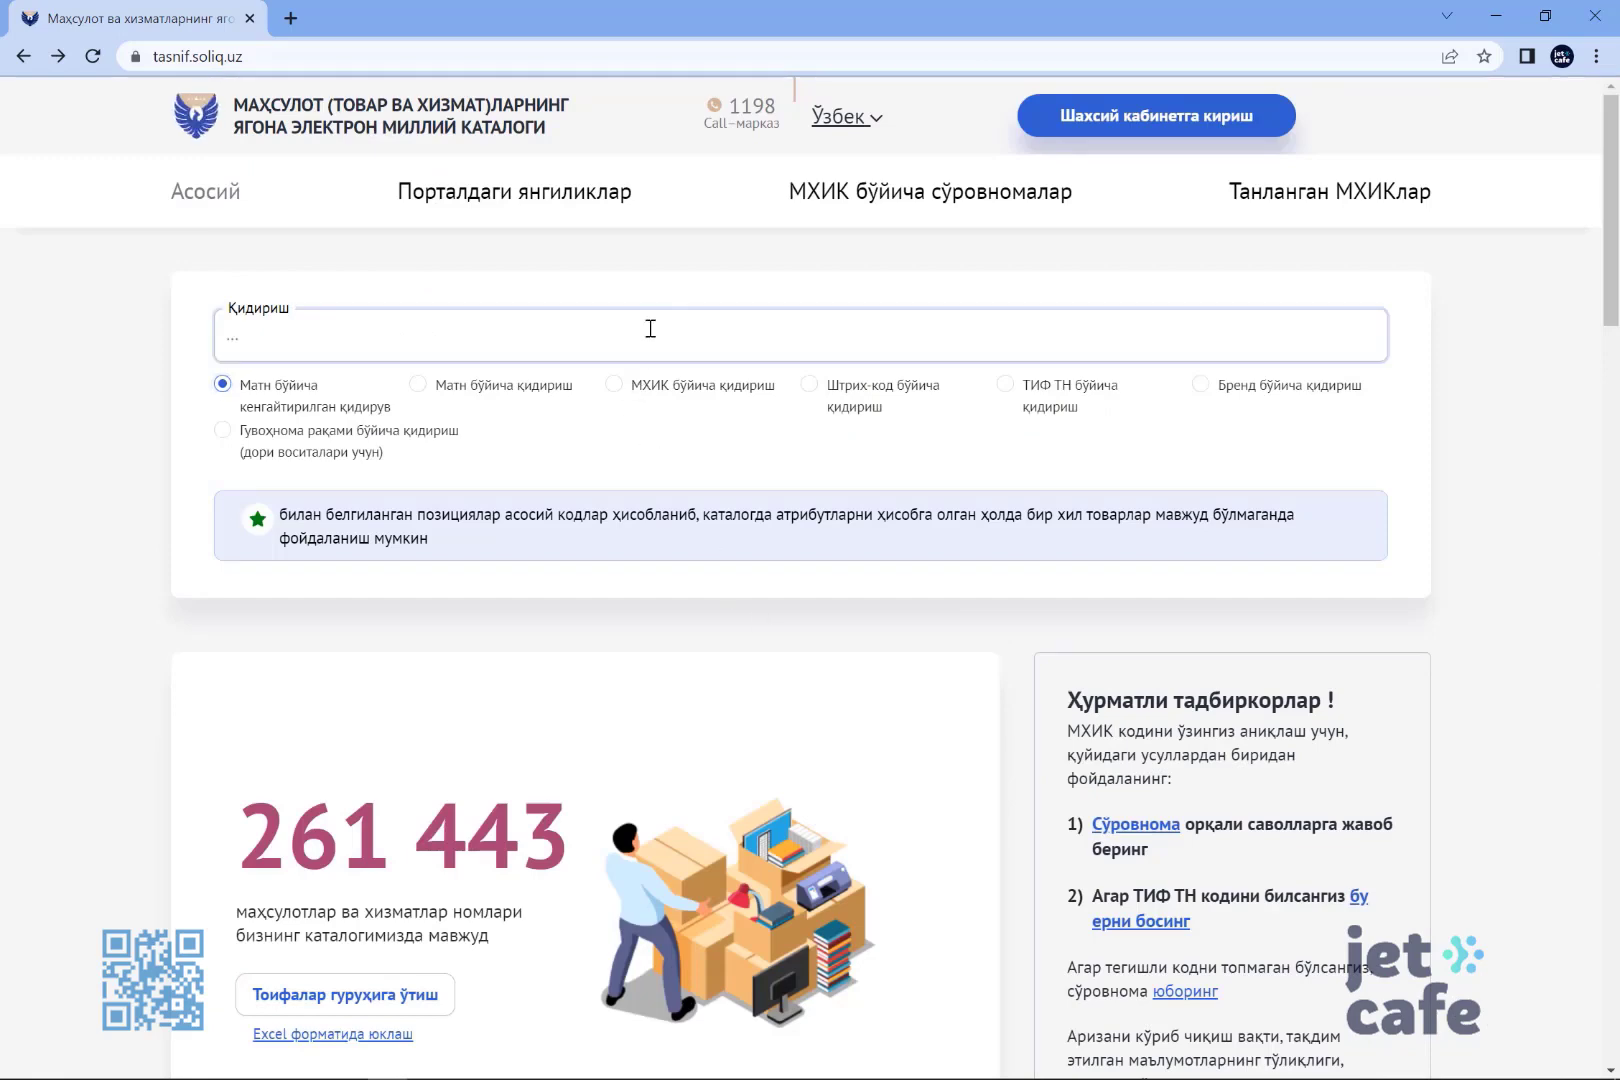
text(cерви)
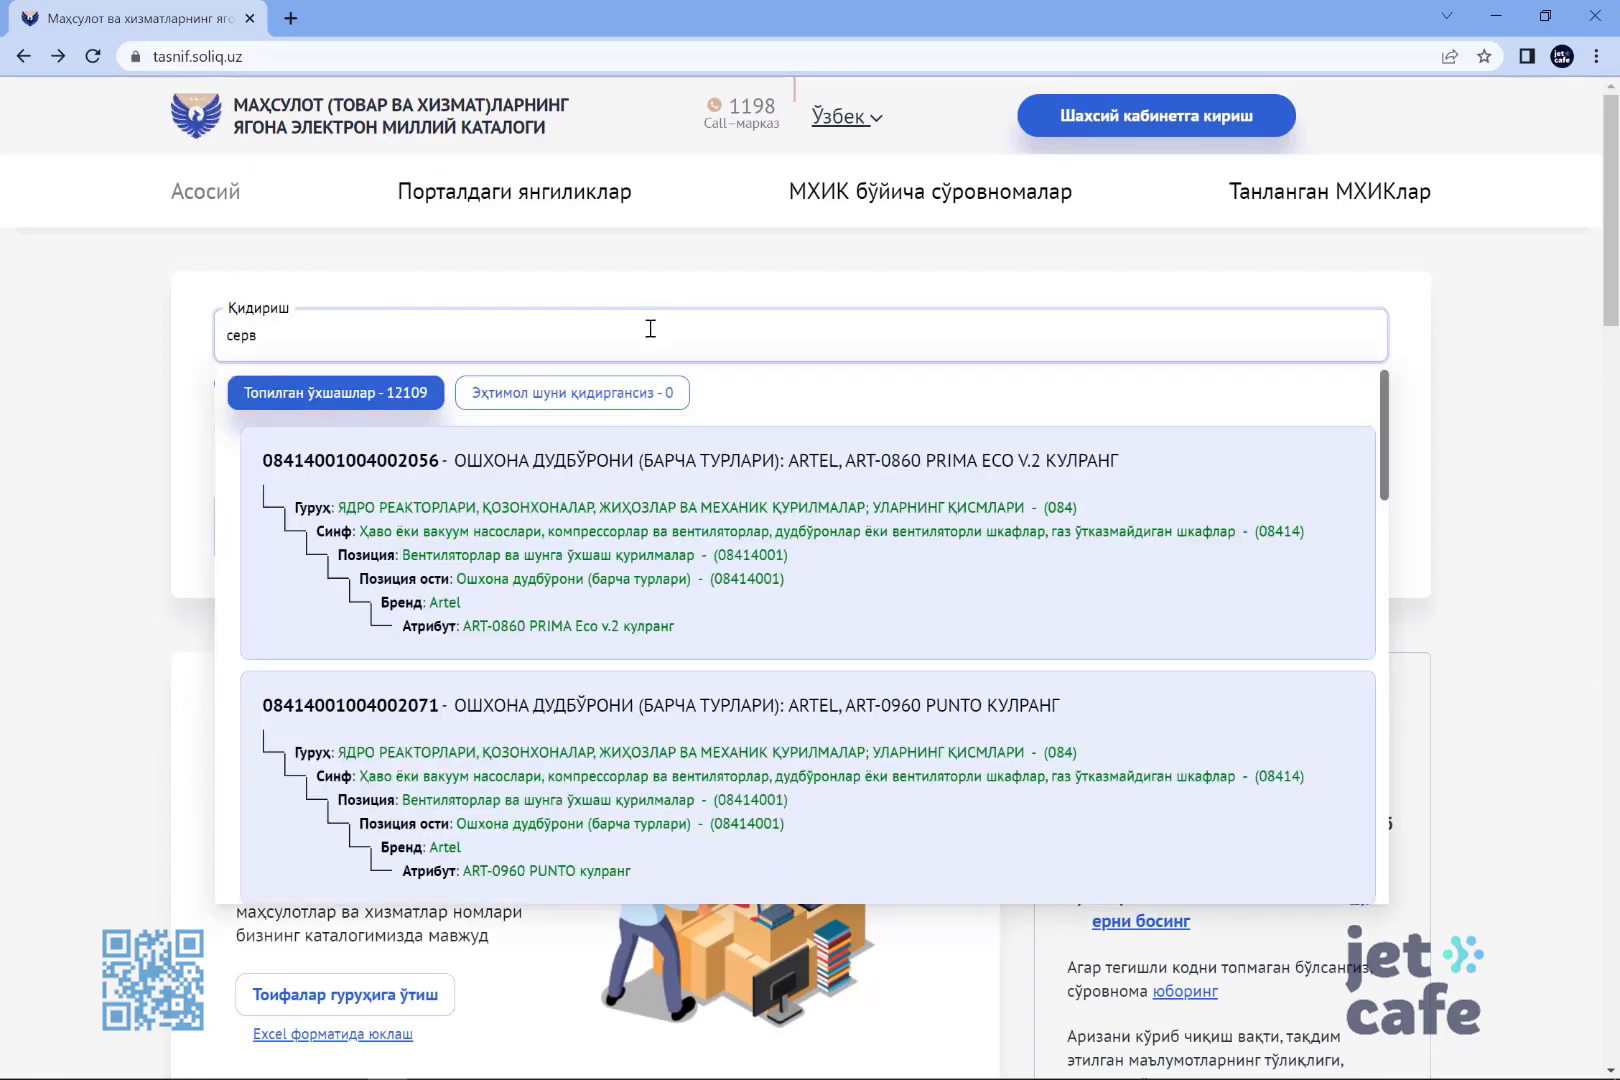
text(с)
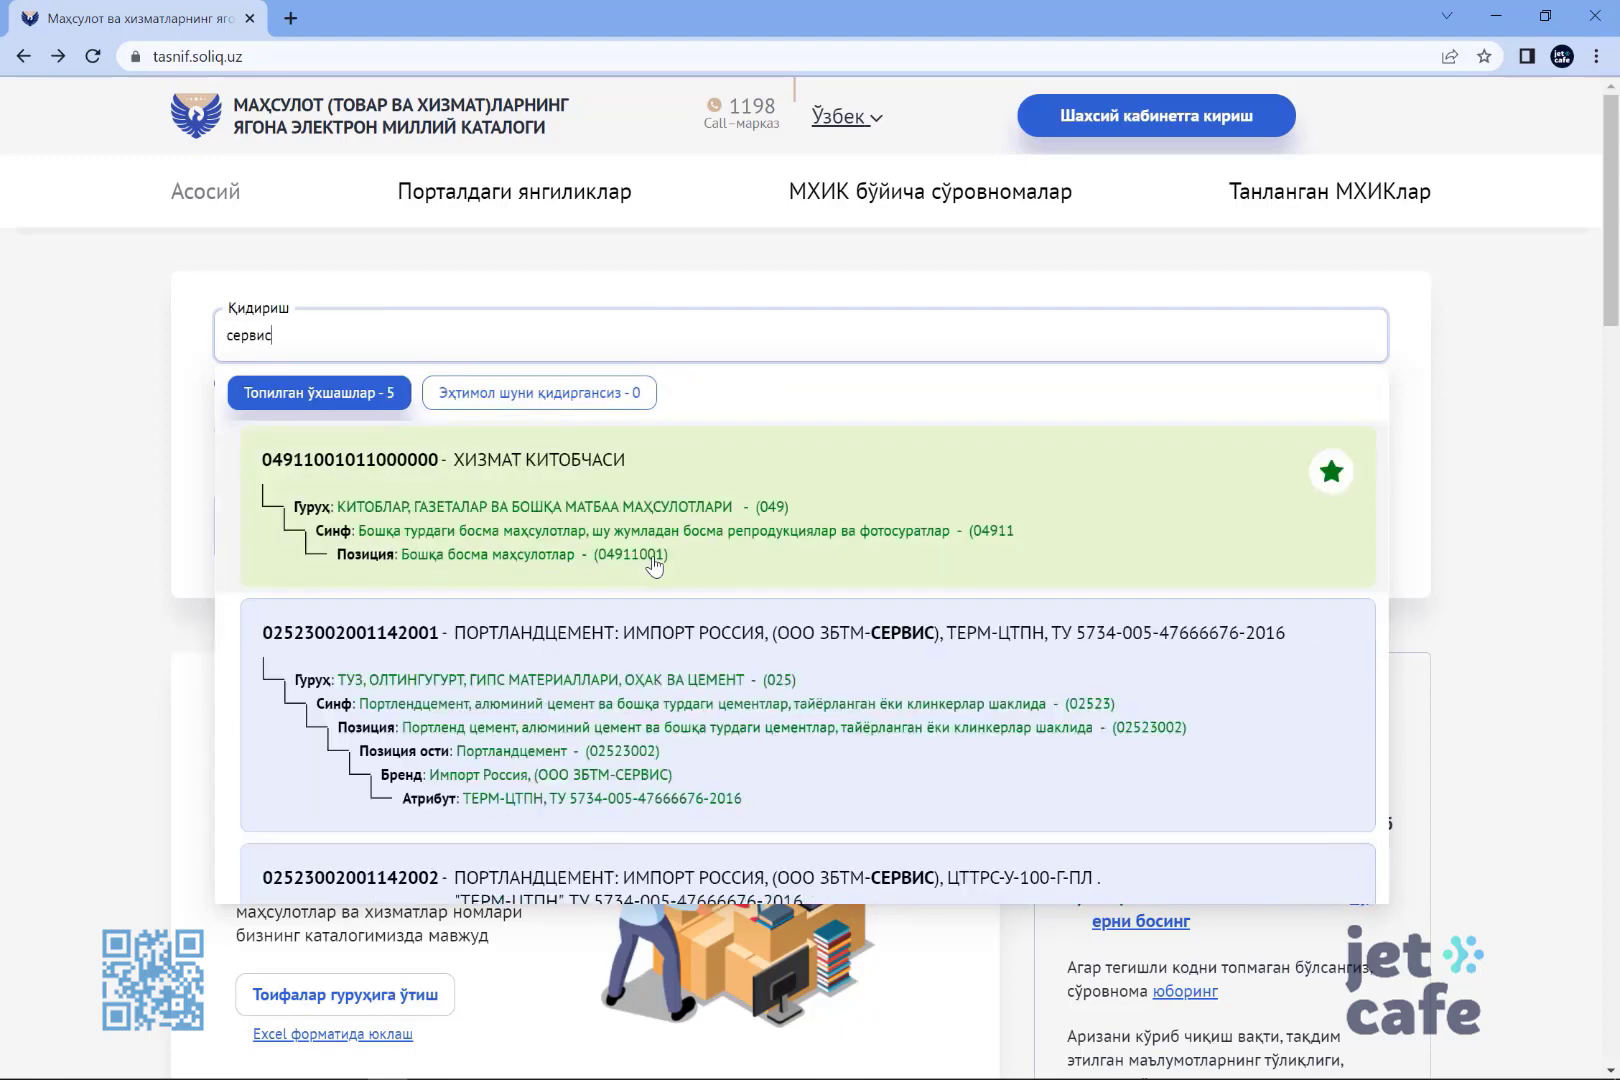
scroll(654, 566, down, 2)
scroll(654, 566, down, 1)
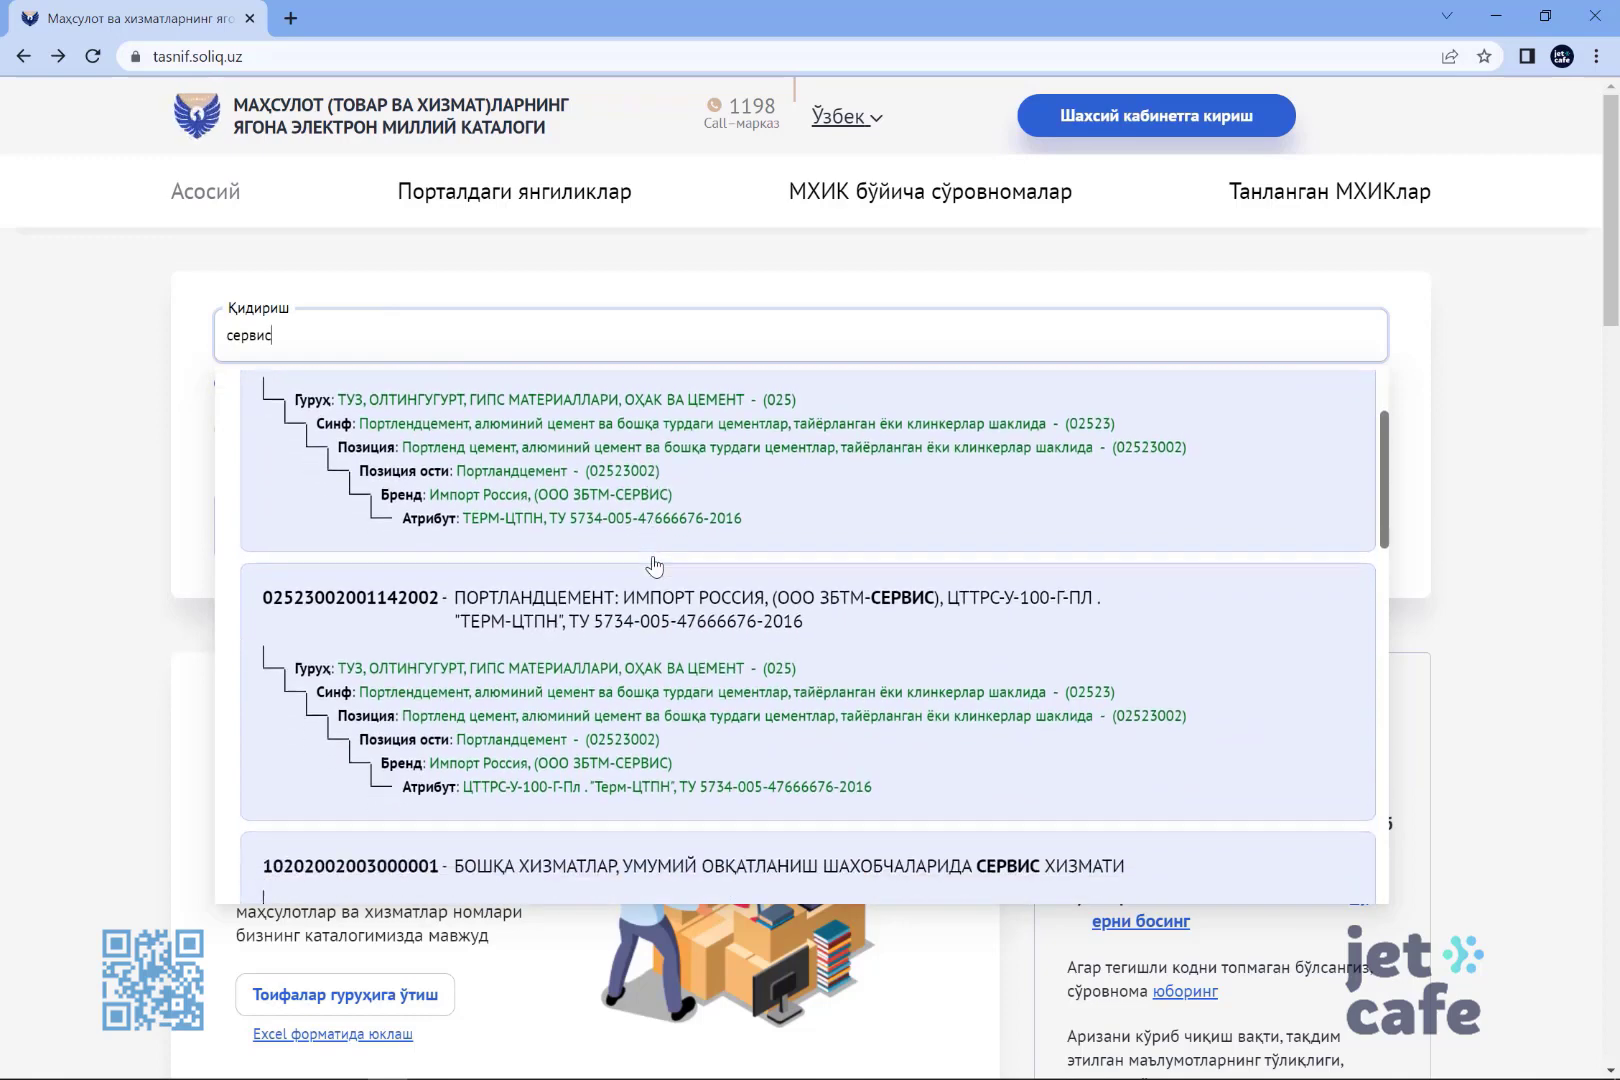
scroll(654, 566, down, 3)
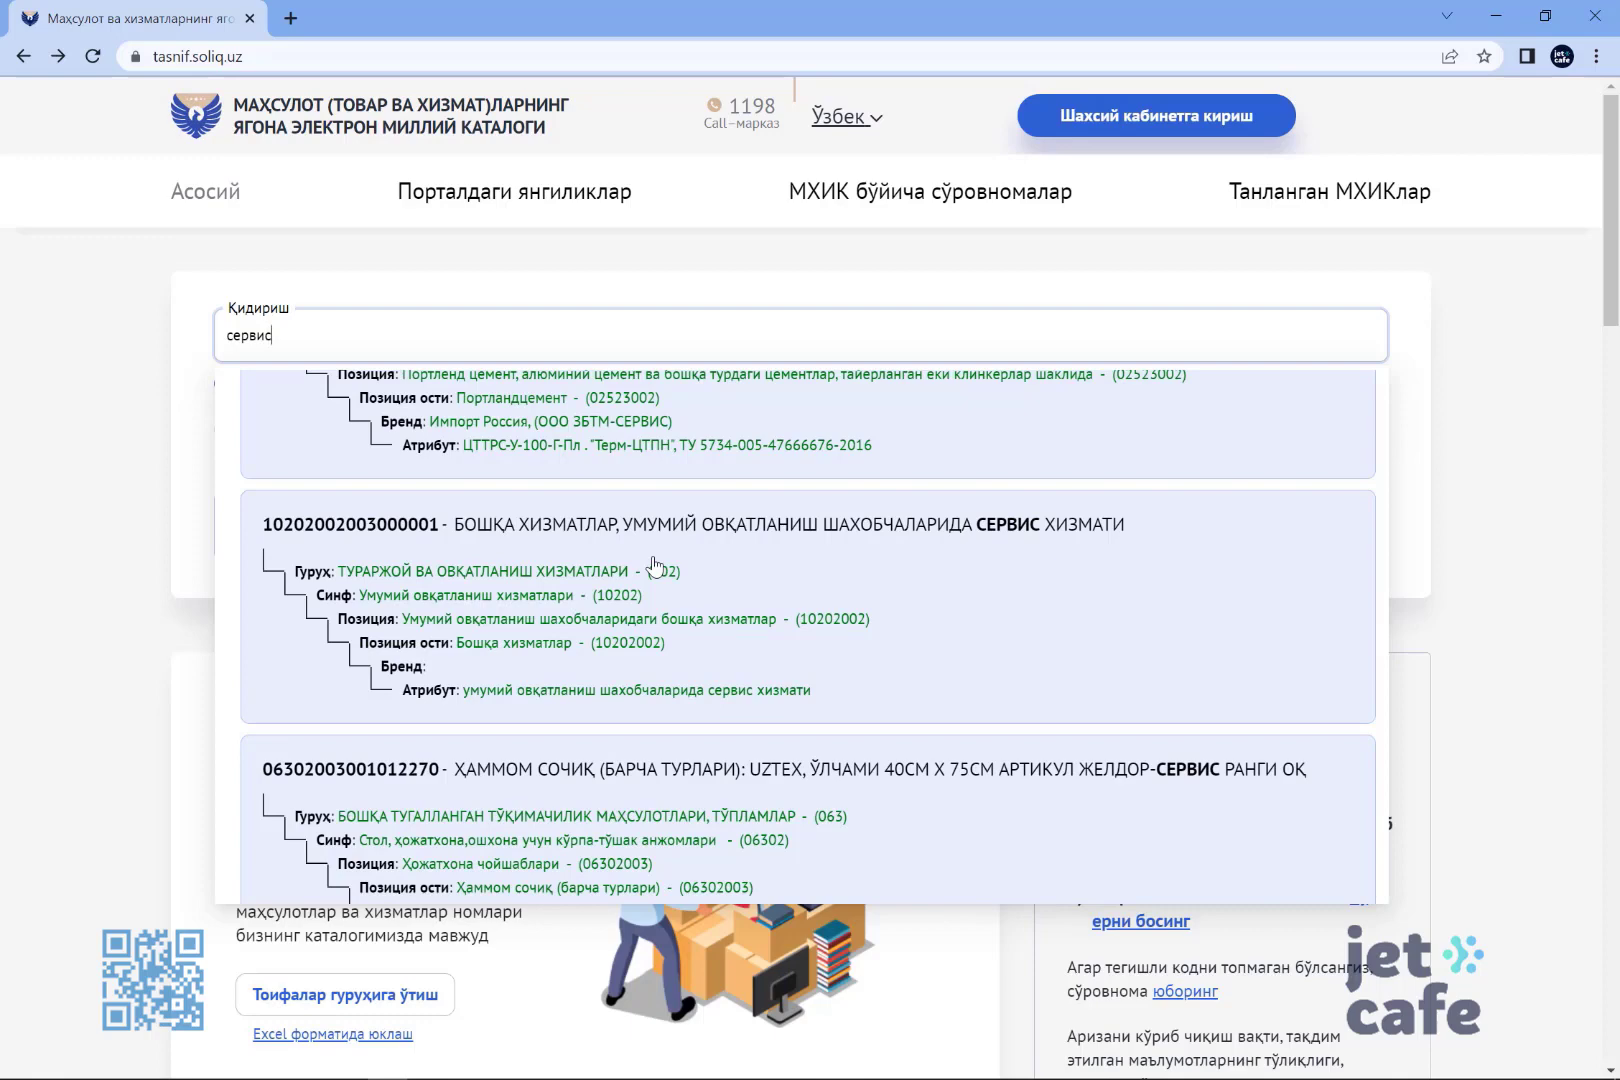
click(654, 566)
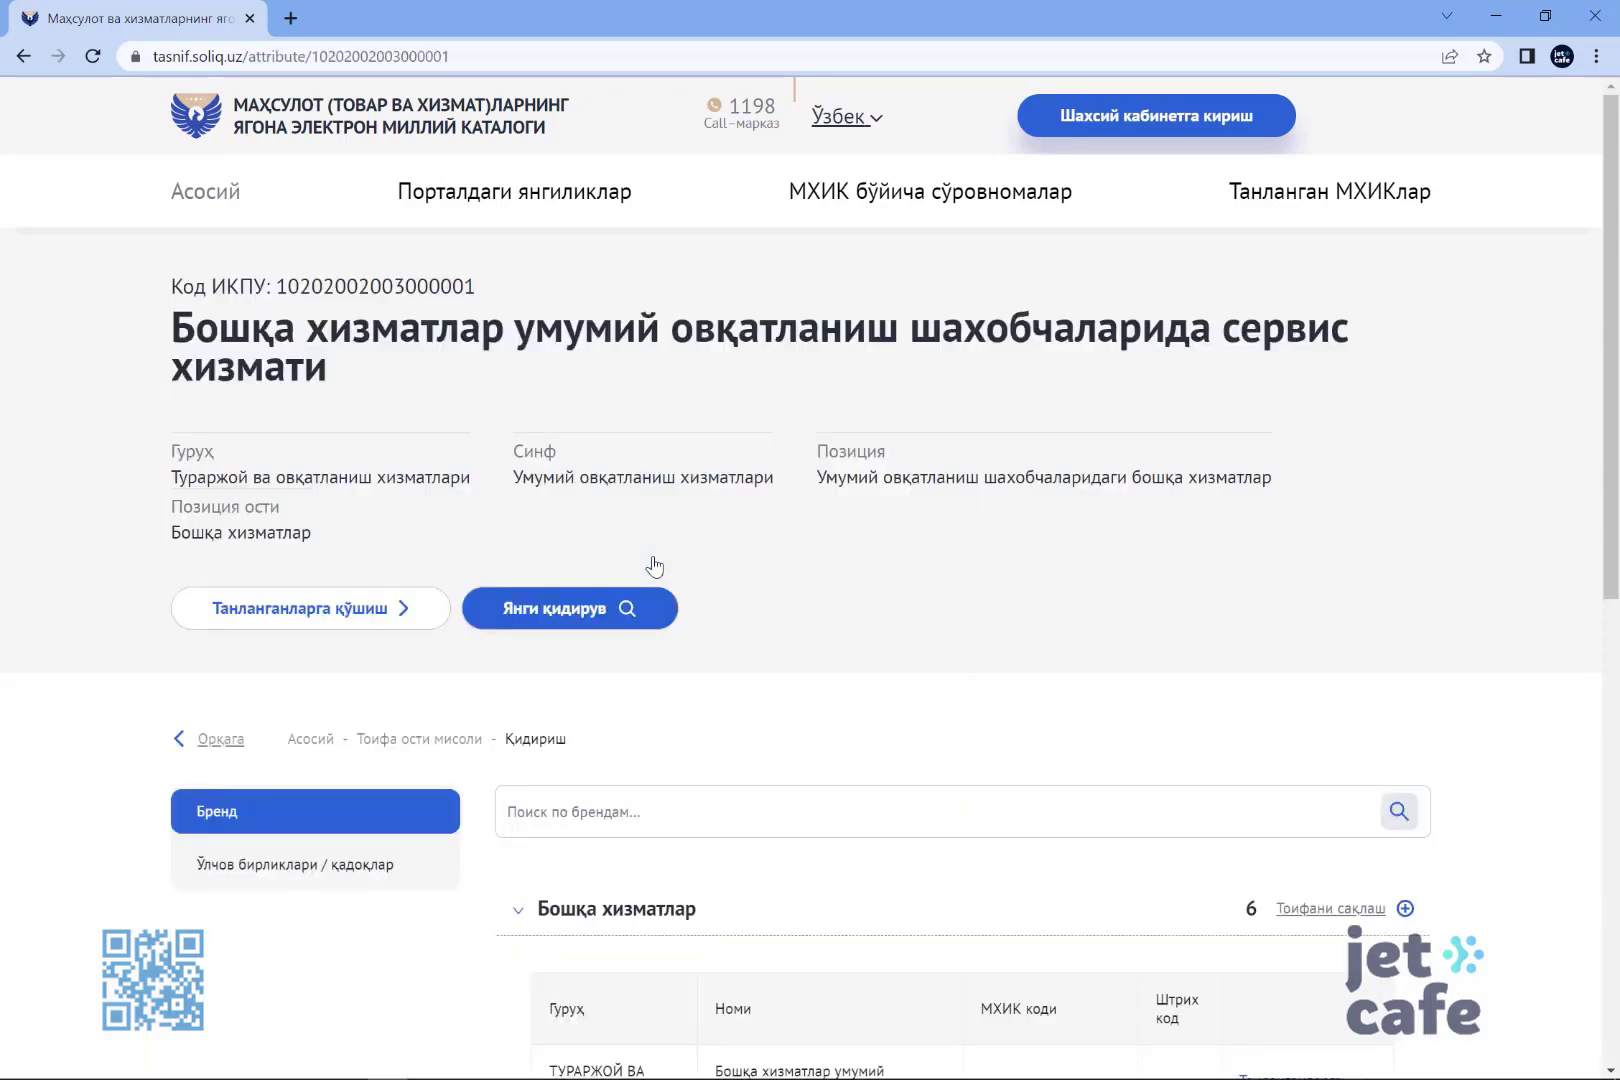
scroll(743, 903, down, 3)
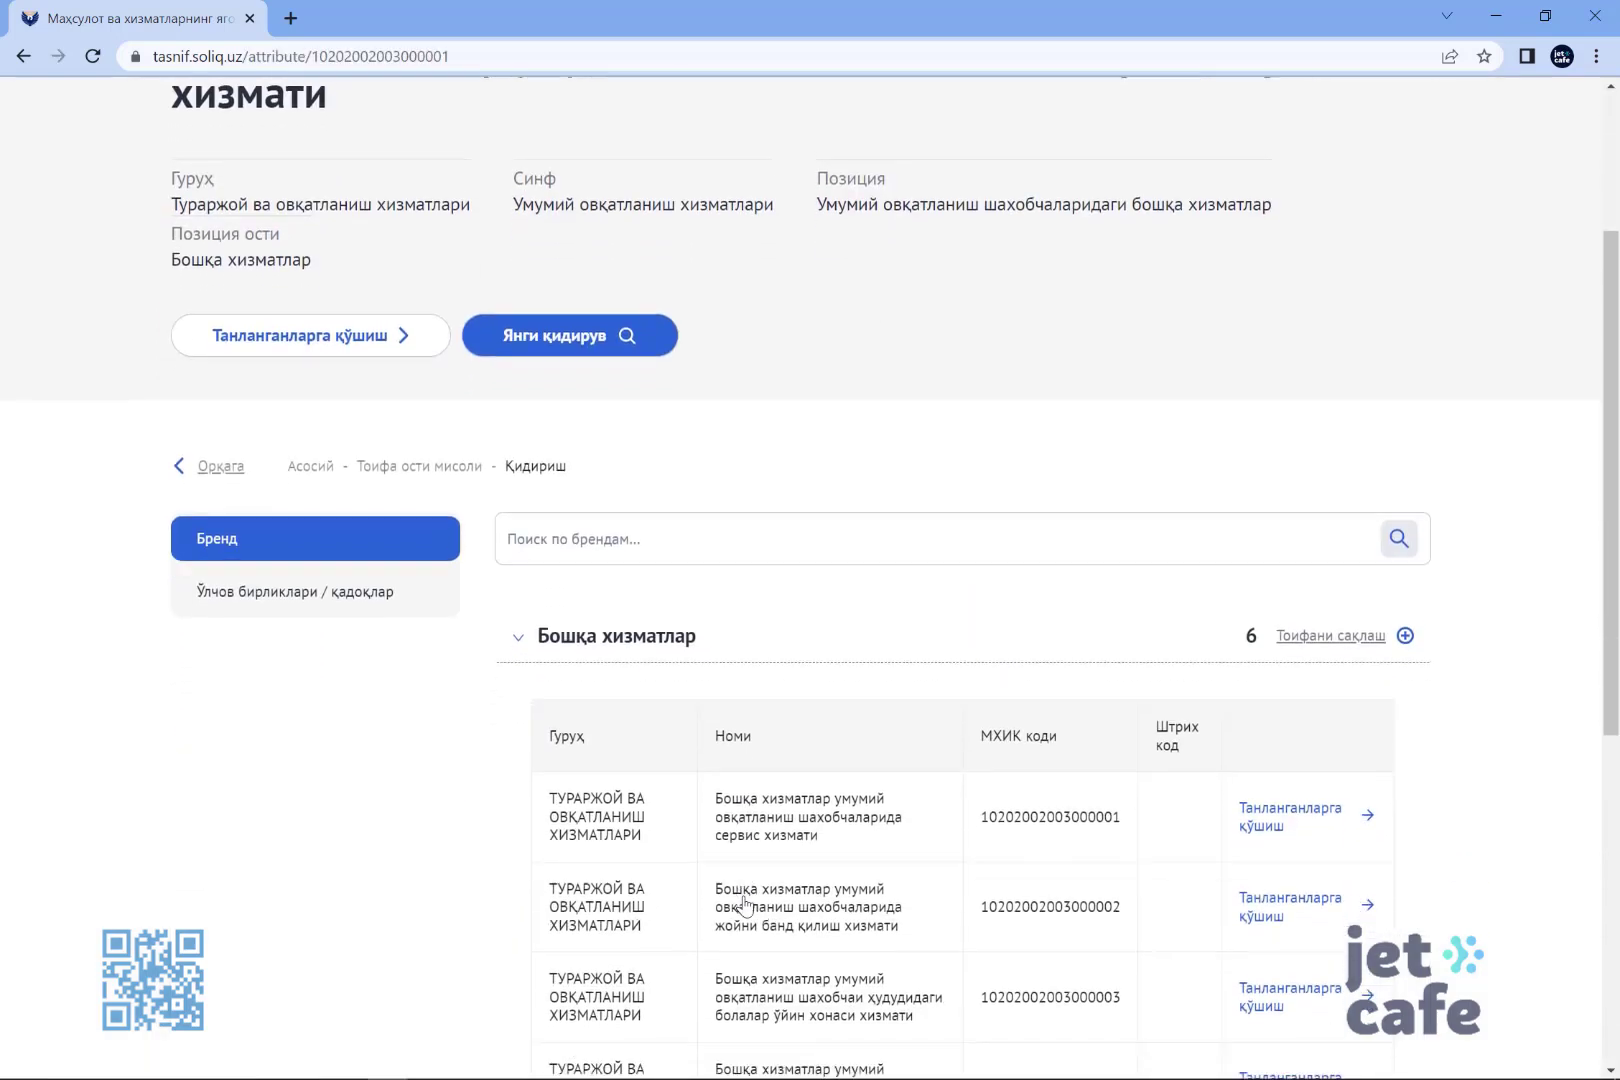
scroll(743, 903, down, 4)
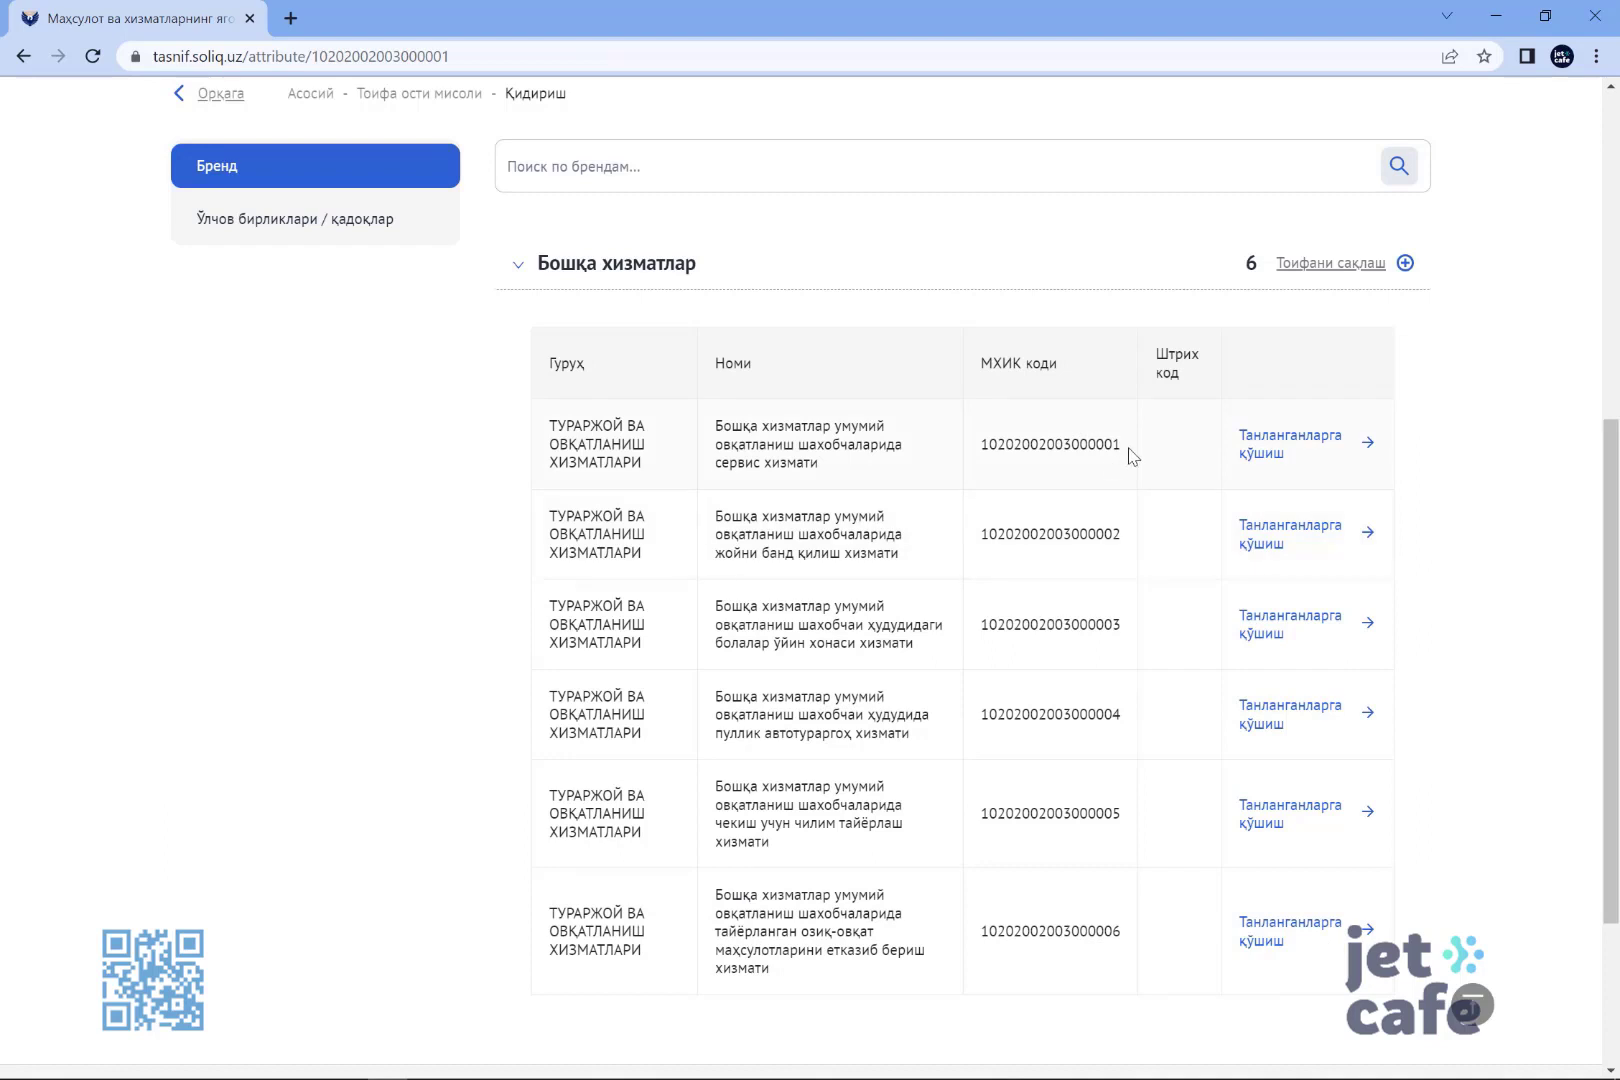
drag(1122, 447, 983, 447)
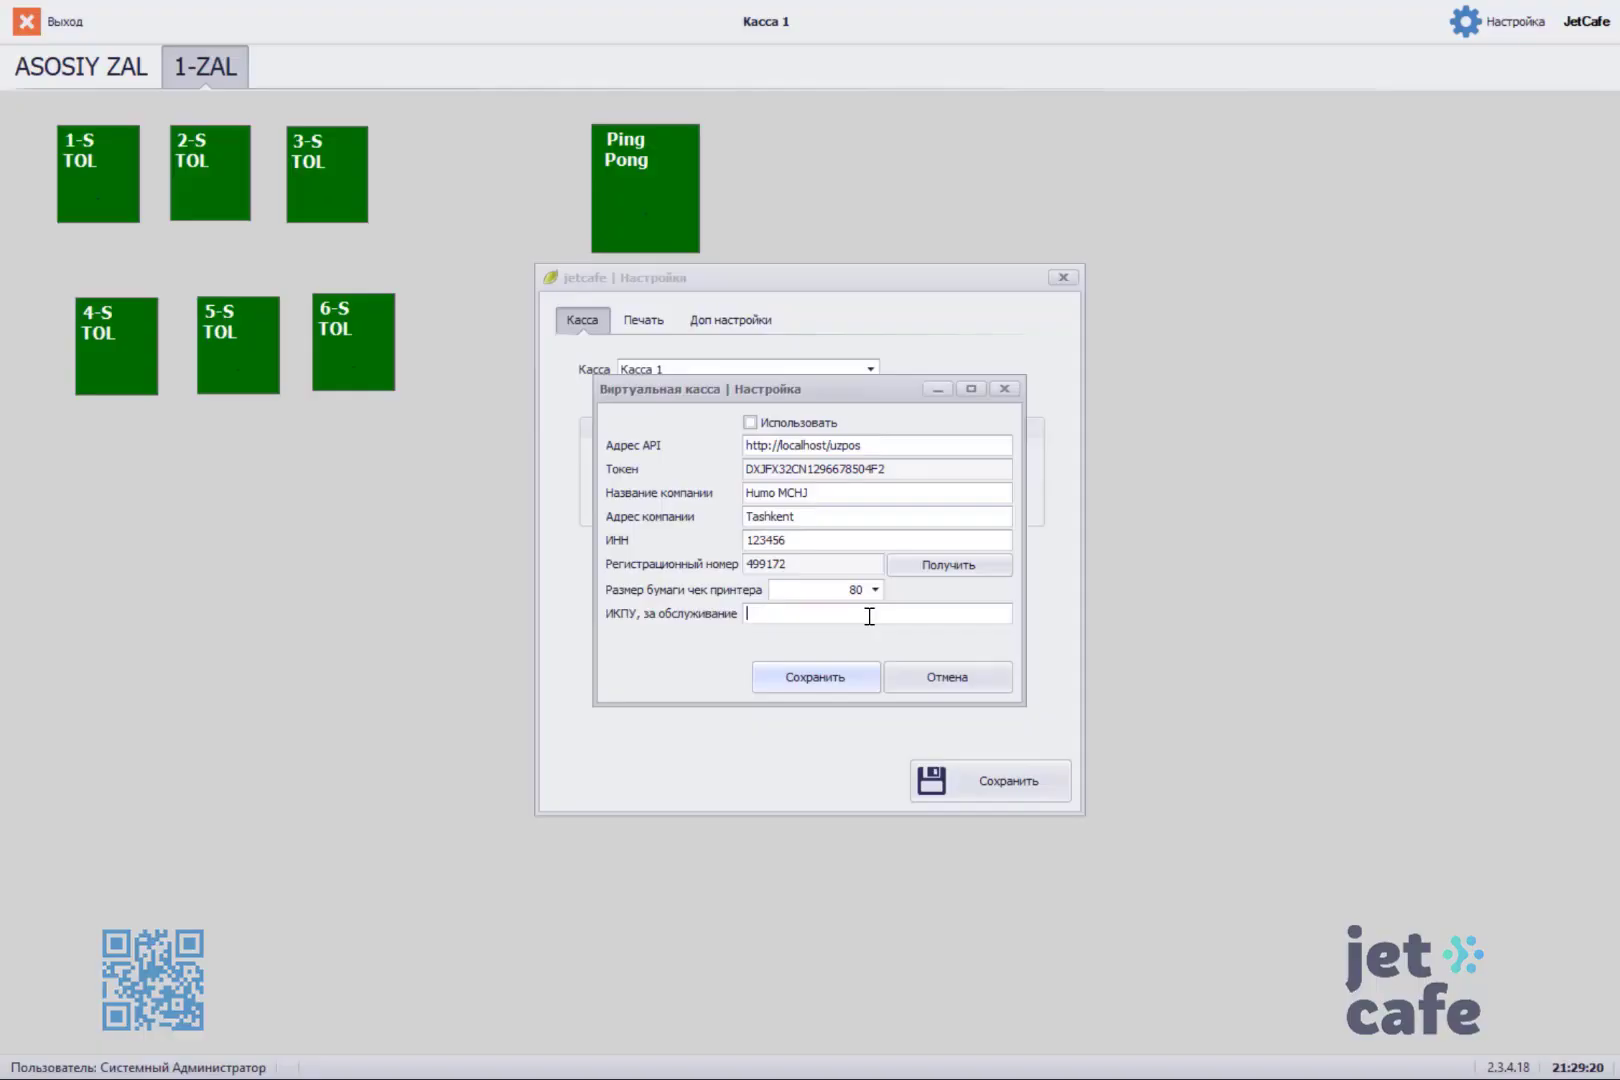
key(ctrl+v)
click(750, 422)
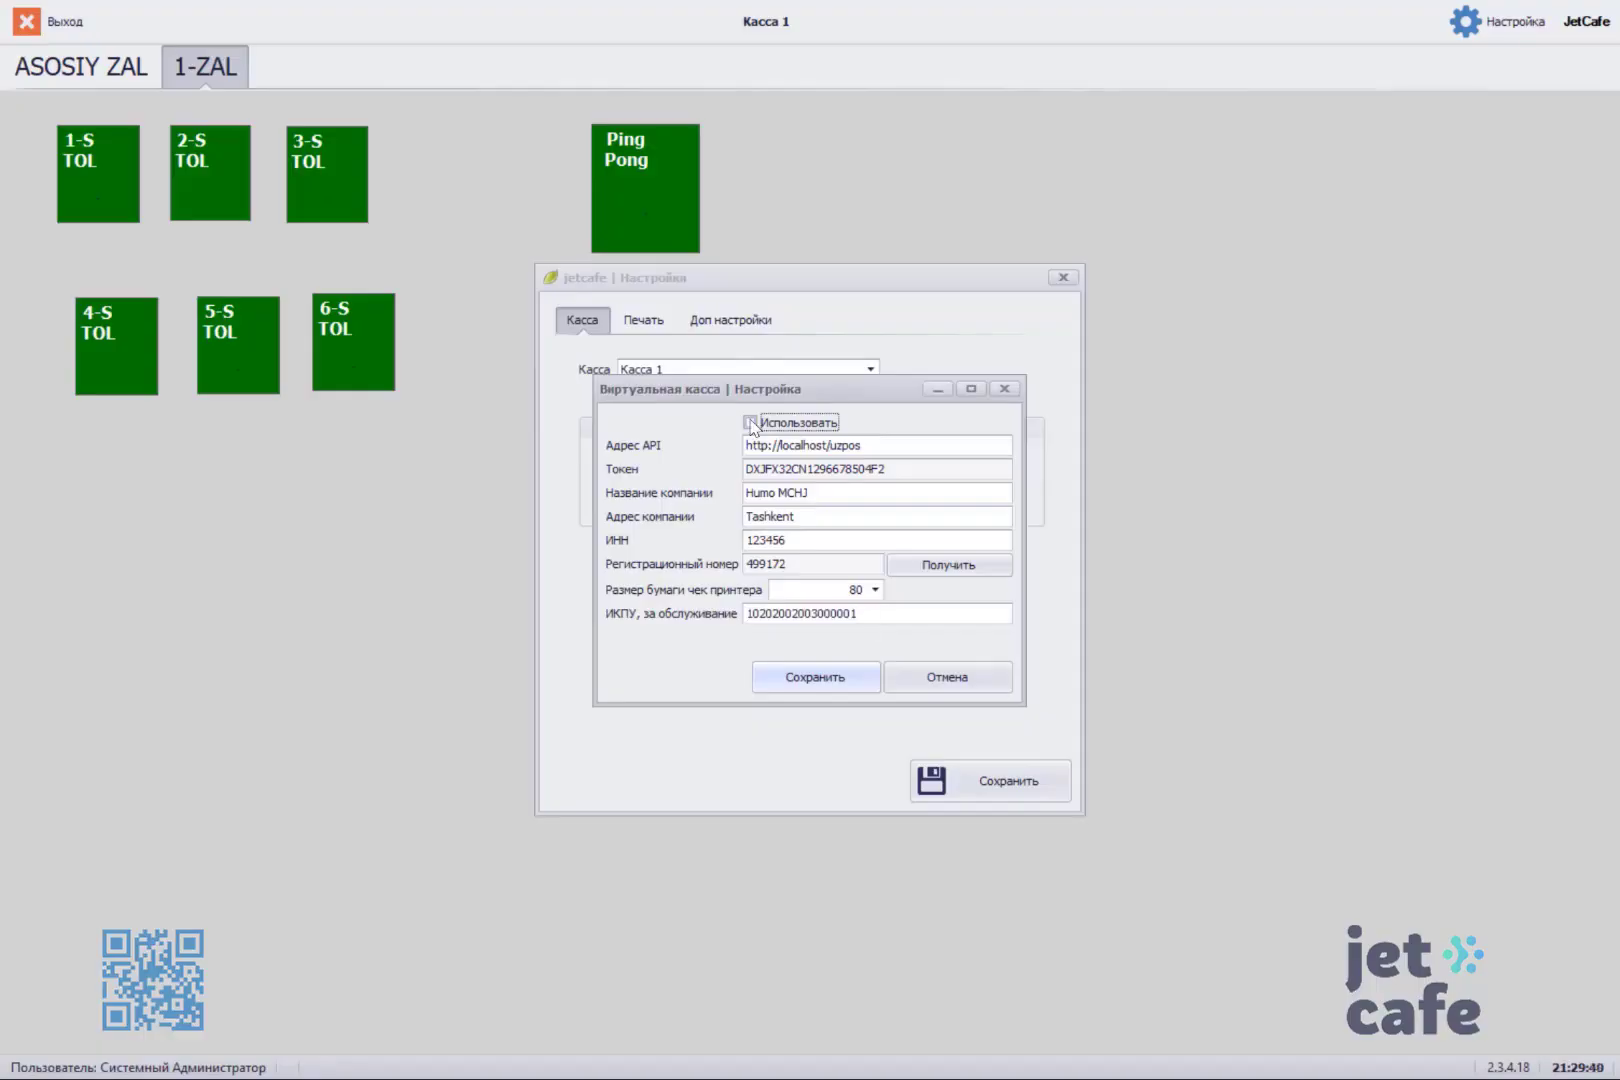
click(815, 678)
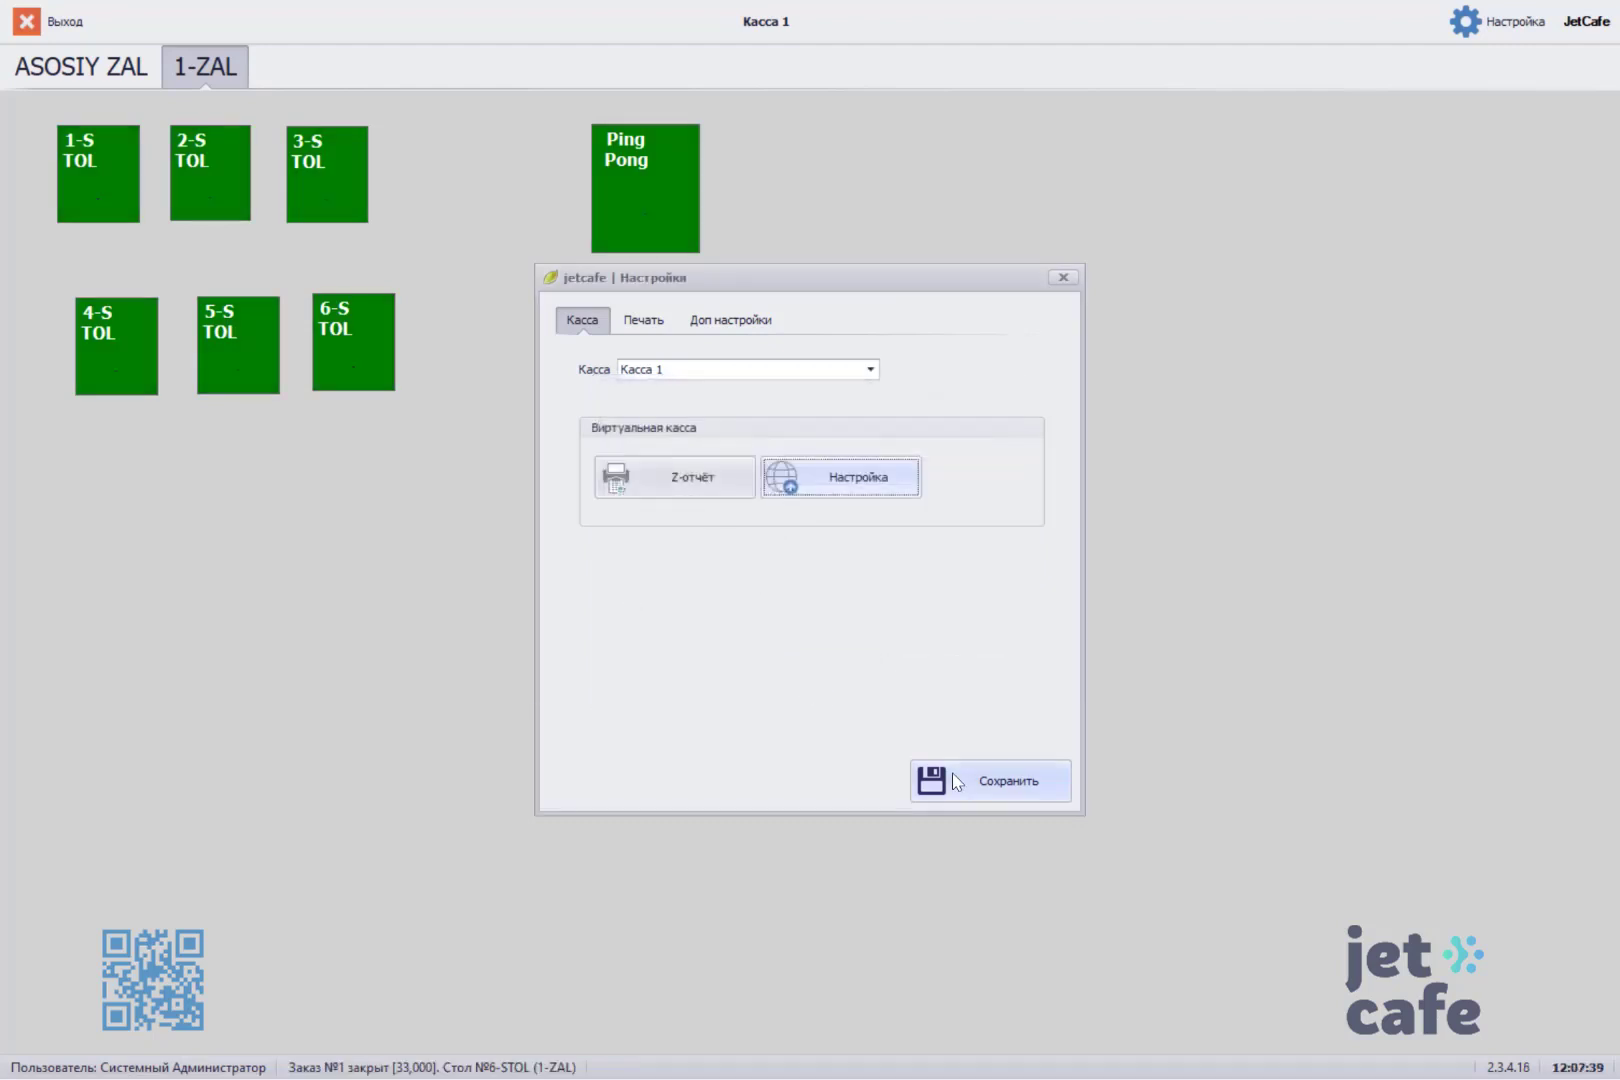
click(957, 782)
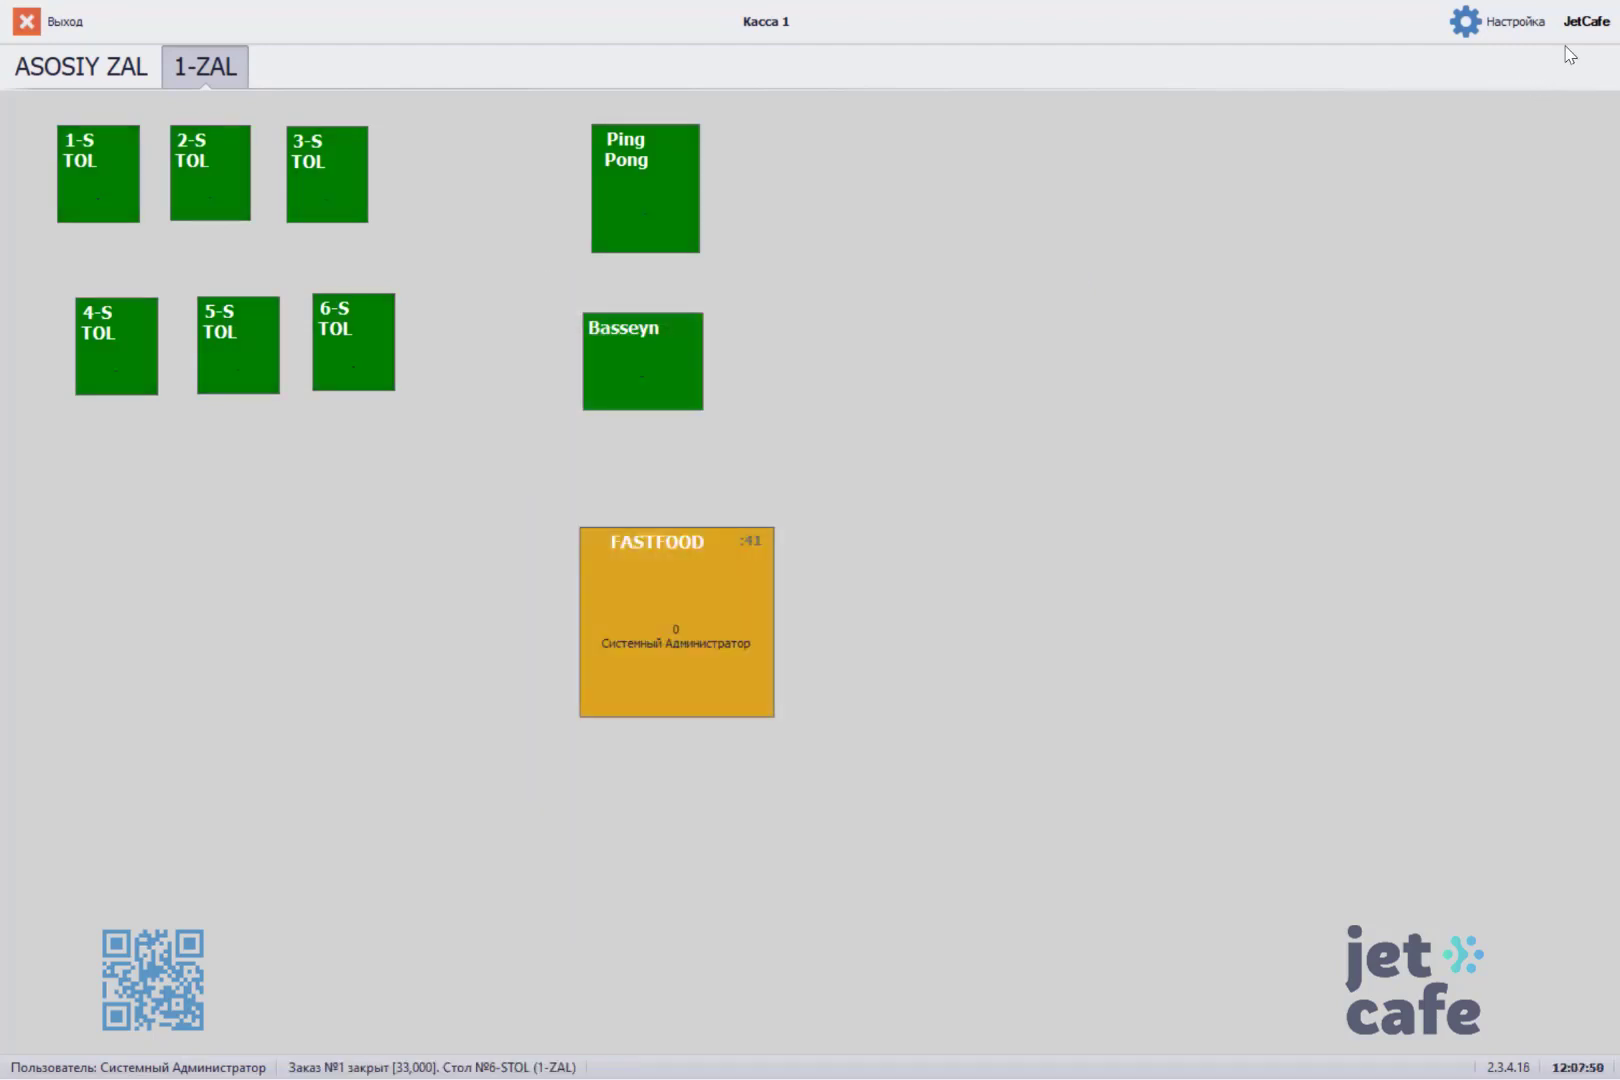
- Open a new cash shift with confirmation, and return to the table layout
click(1574, 32)
click(1560, 65)
click(1535, 108)
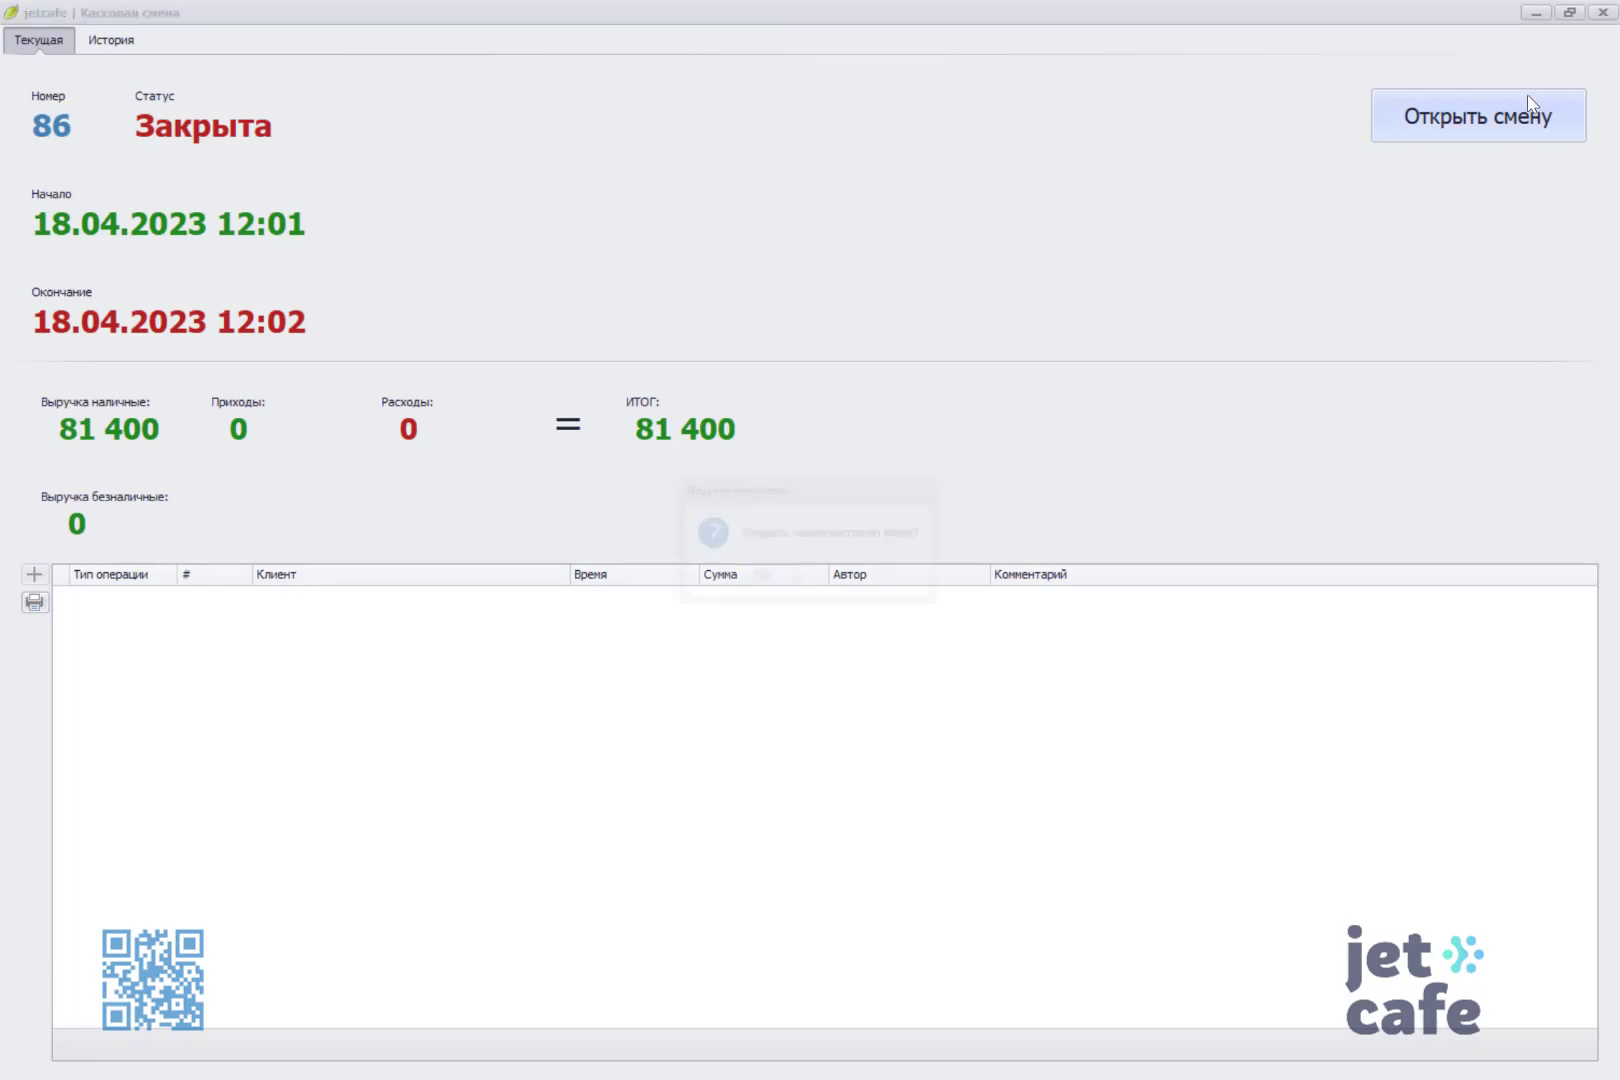
click(762, 577)
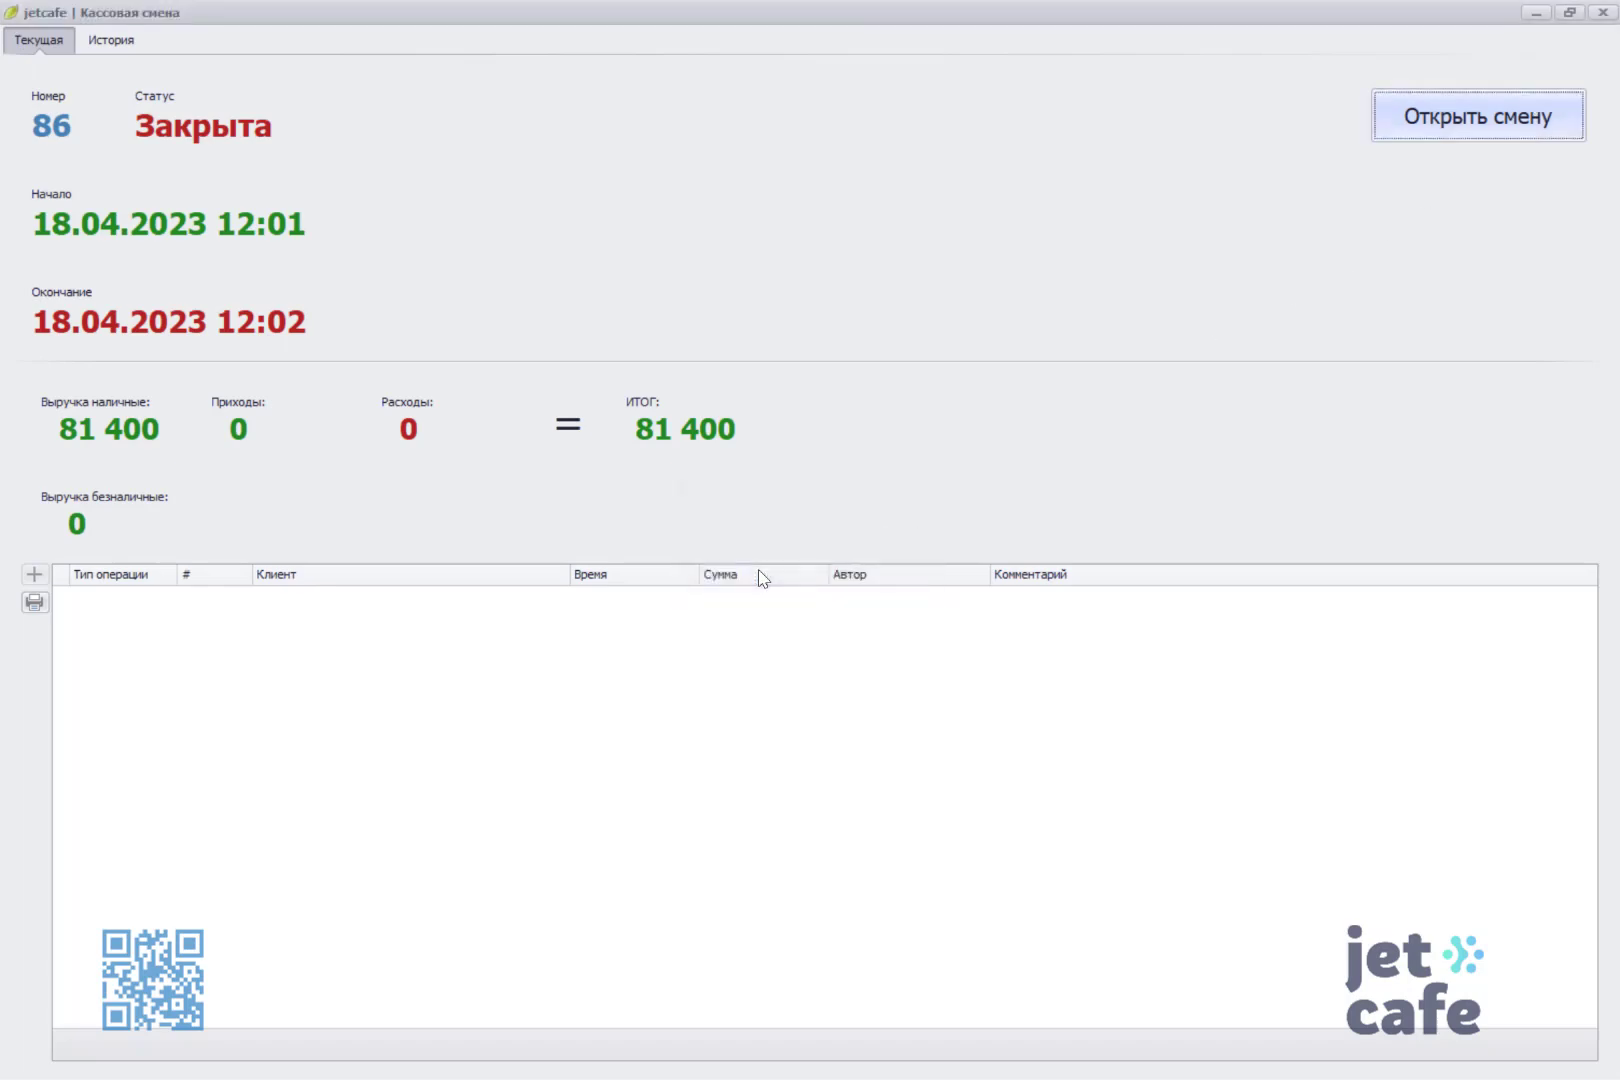
click(1603, 12)
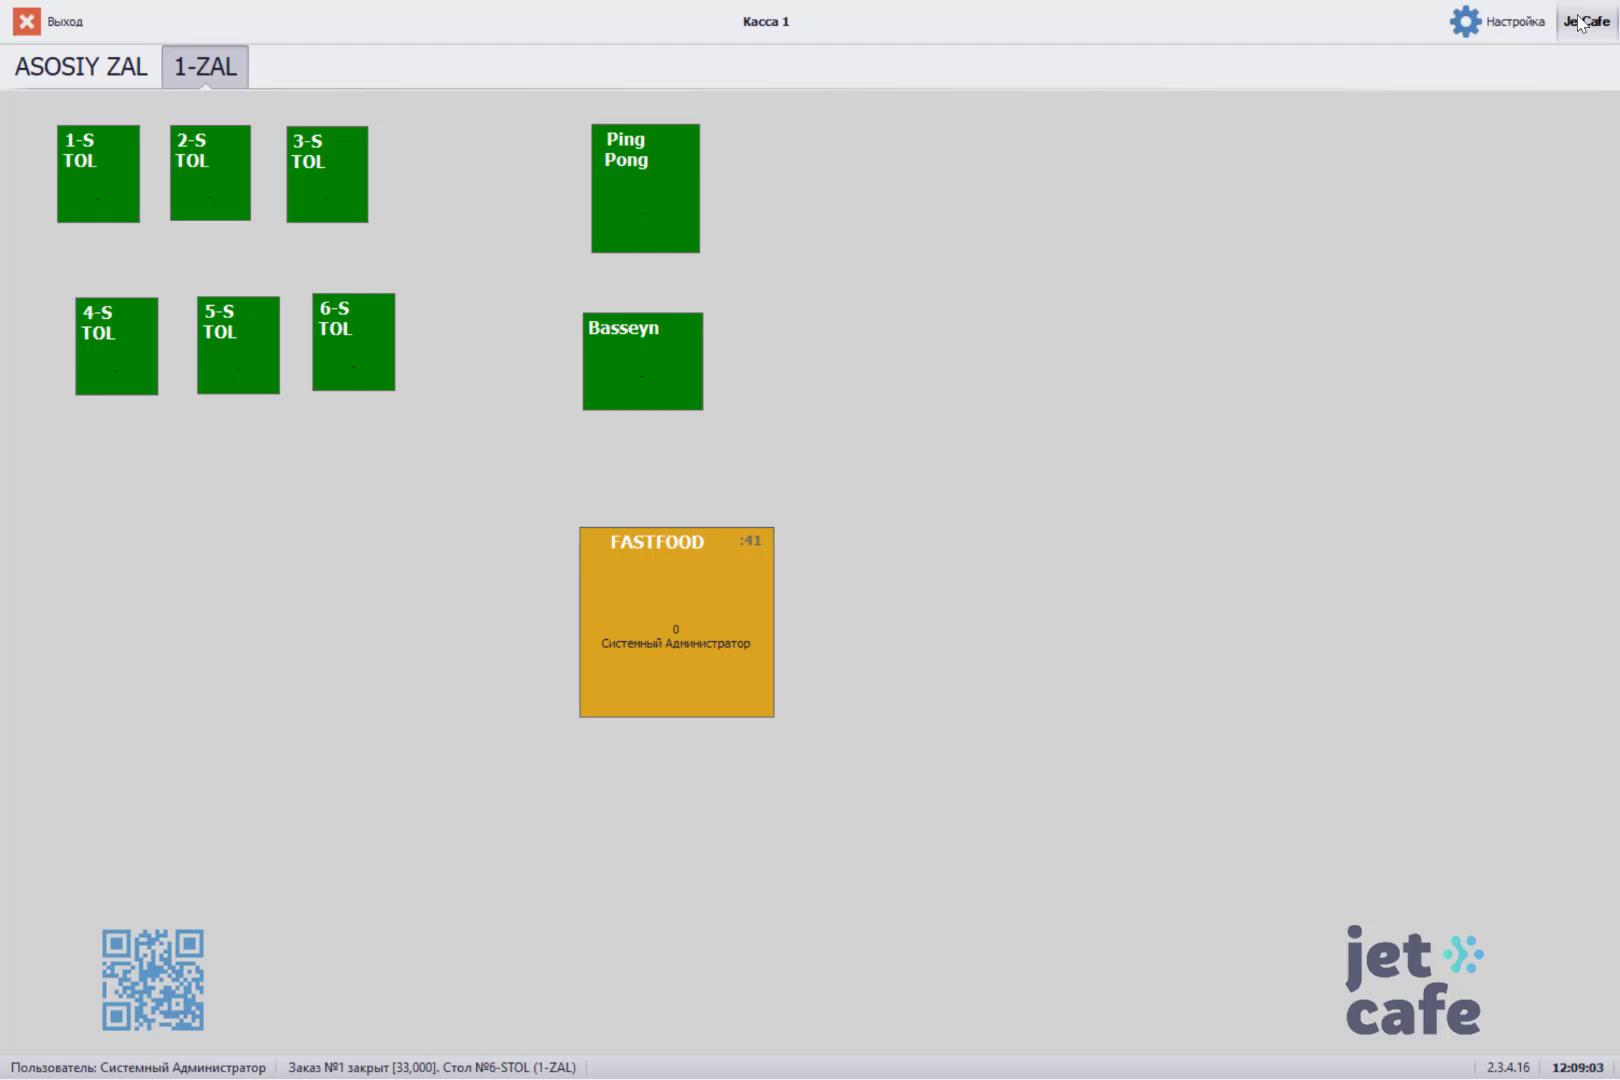
- View the current Z-report of the virtual cash register and close it
click(1580, 22)
click(662, 474)
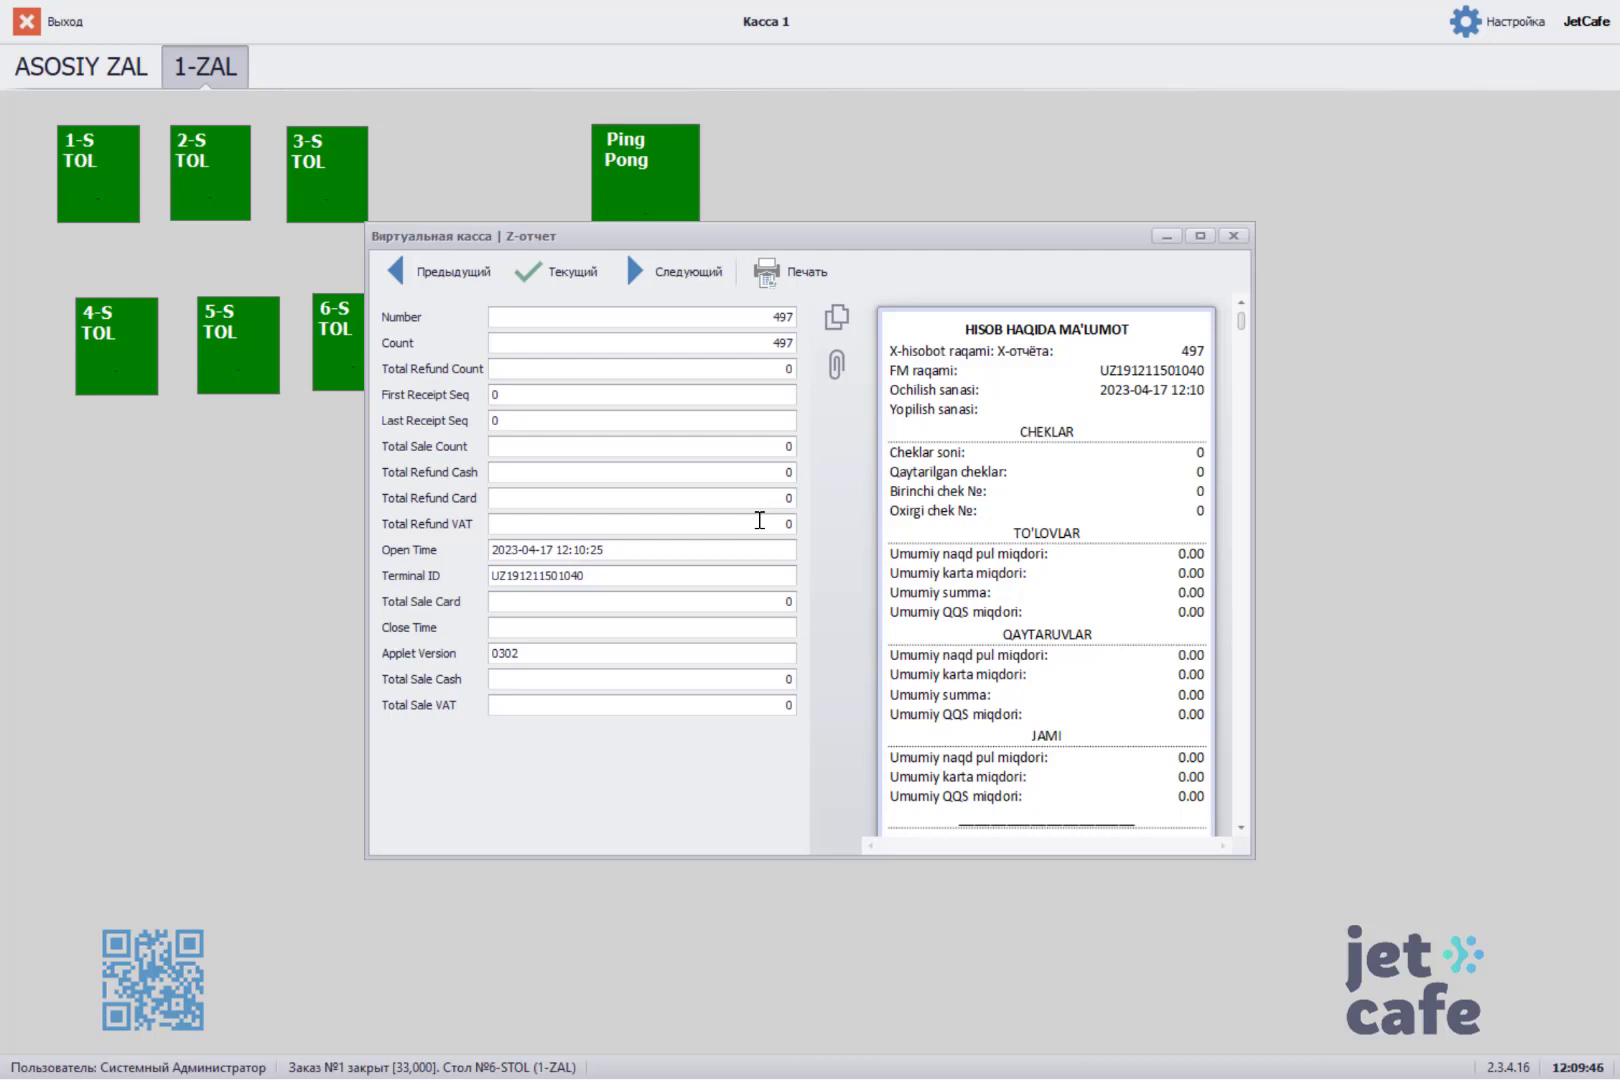
key(Escape)
- Create an order of two ЧИКЕНБУРГЕР for table 1-STOL, save it and complete its payment
click(108, 166)
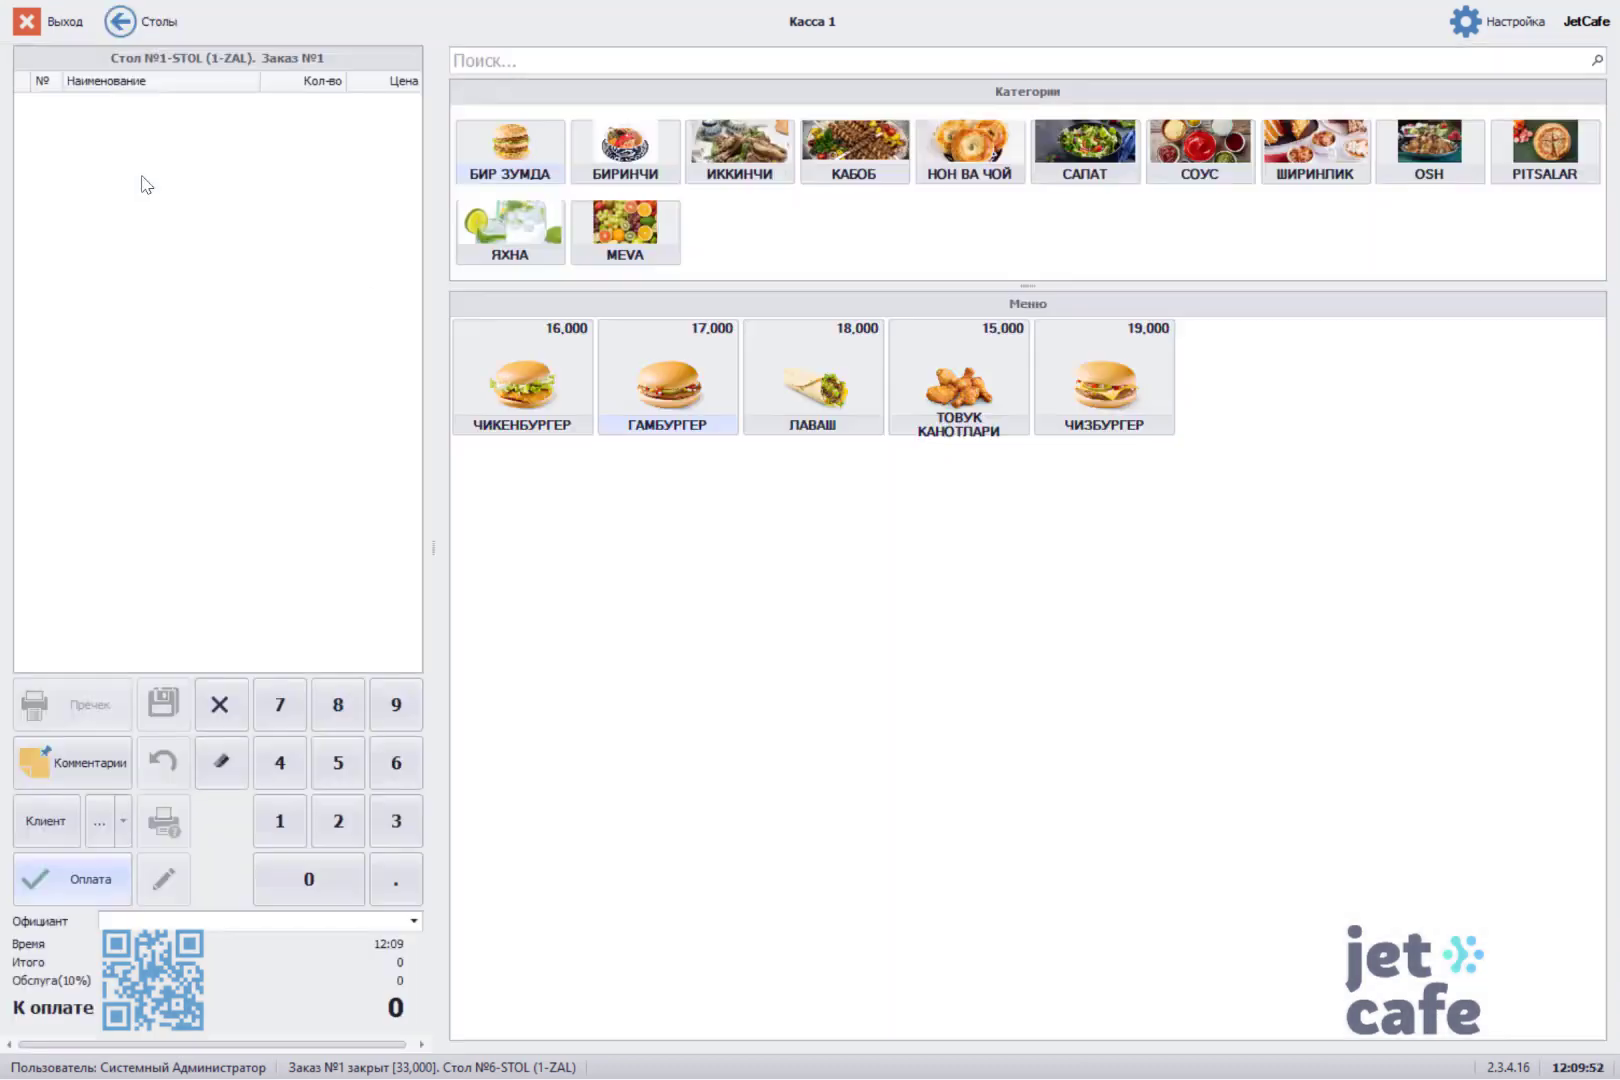
double_click(523, 363)
click(160, 712)
click(100, 880)
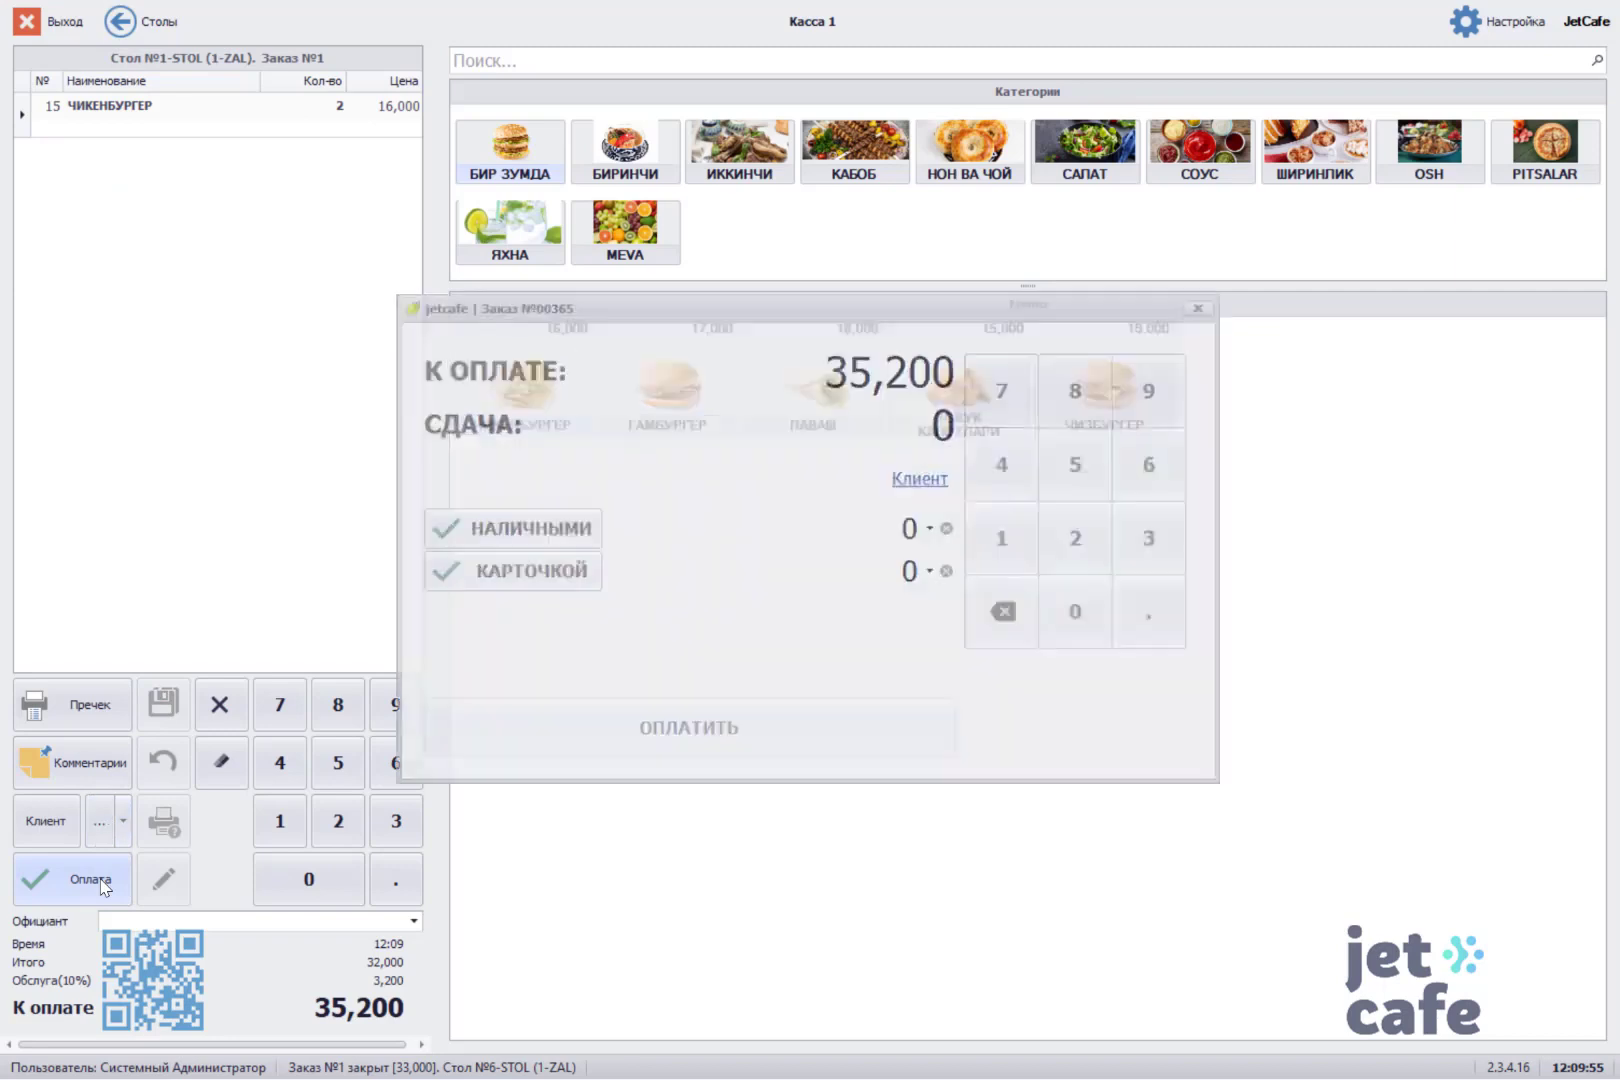
click(590, 745)
- Create an order of two ГАМБУРГЕР for table 2-STOL, save it and complete its payment
click(214, 178)
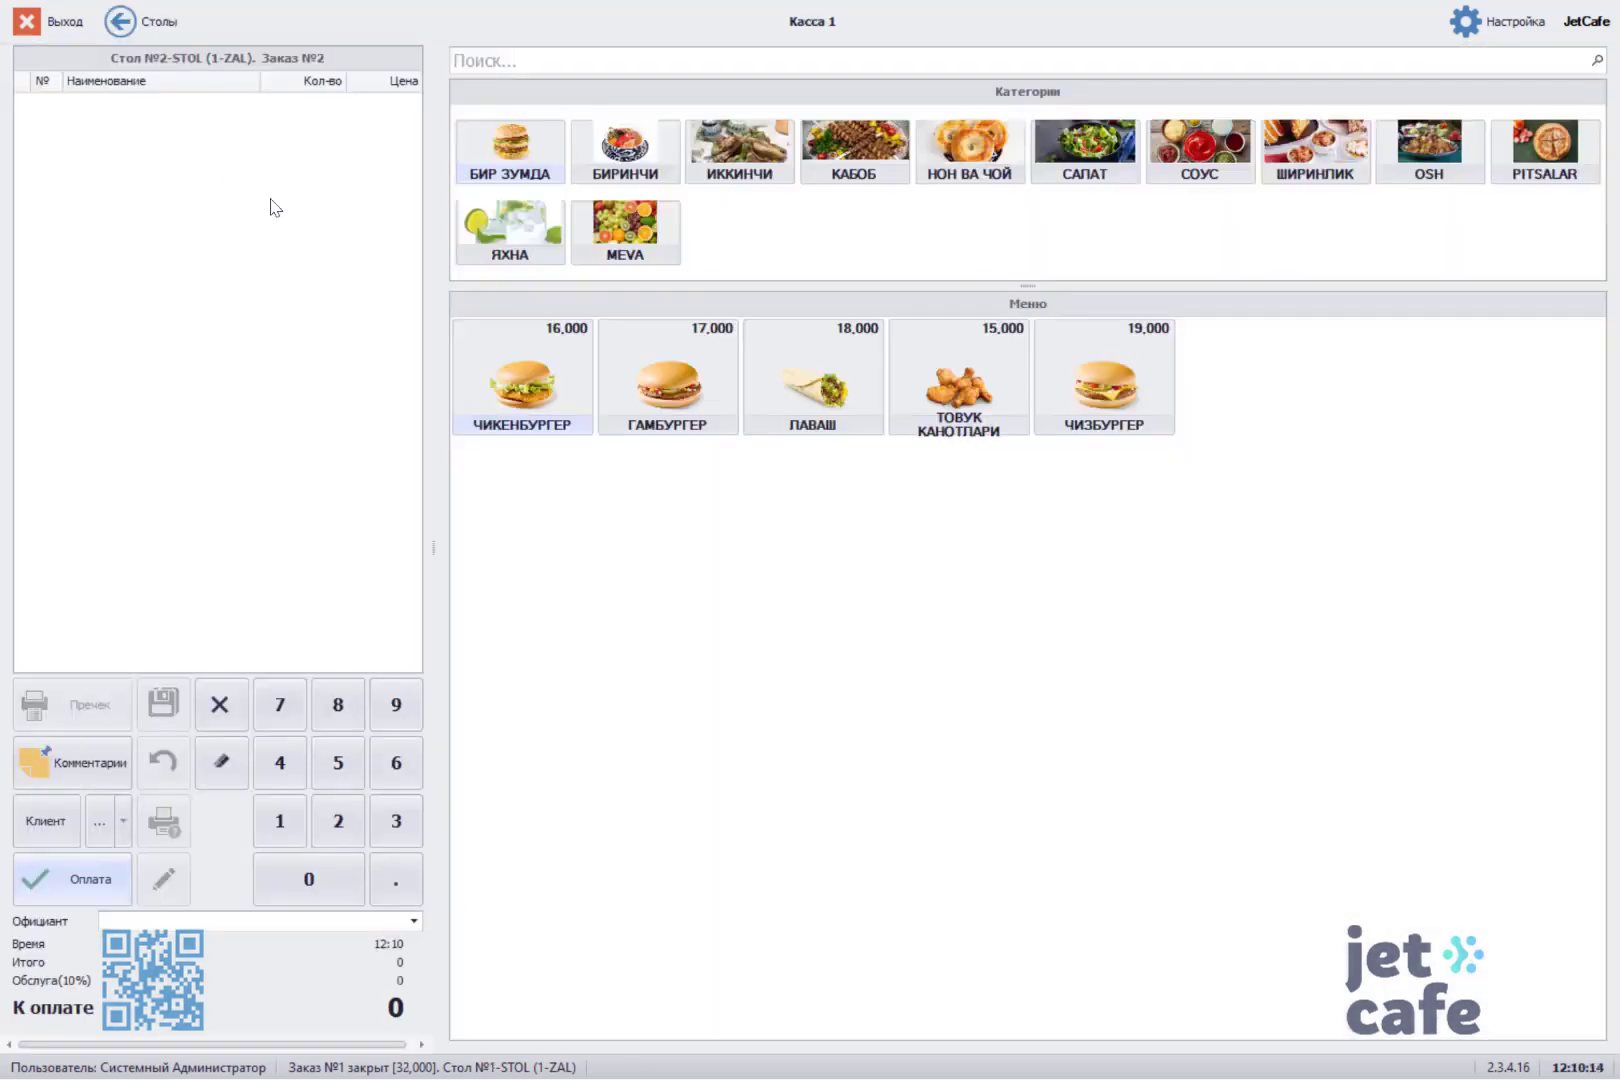
double_click(668, 378)
click(162, 705)
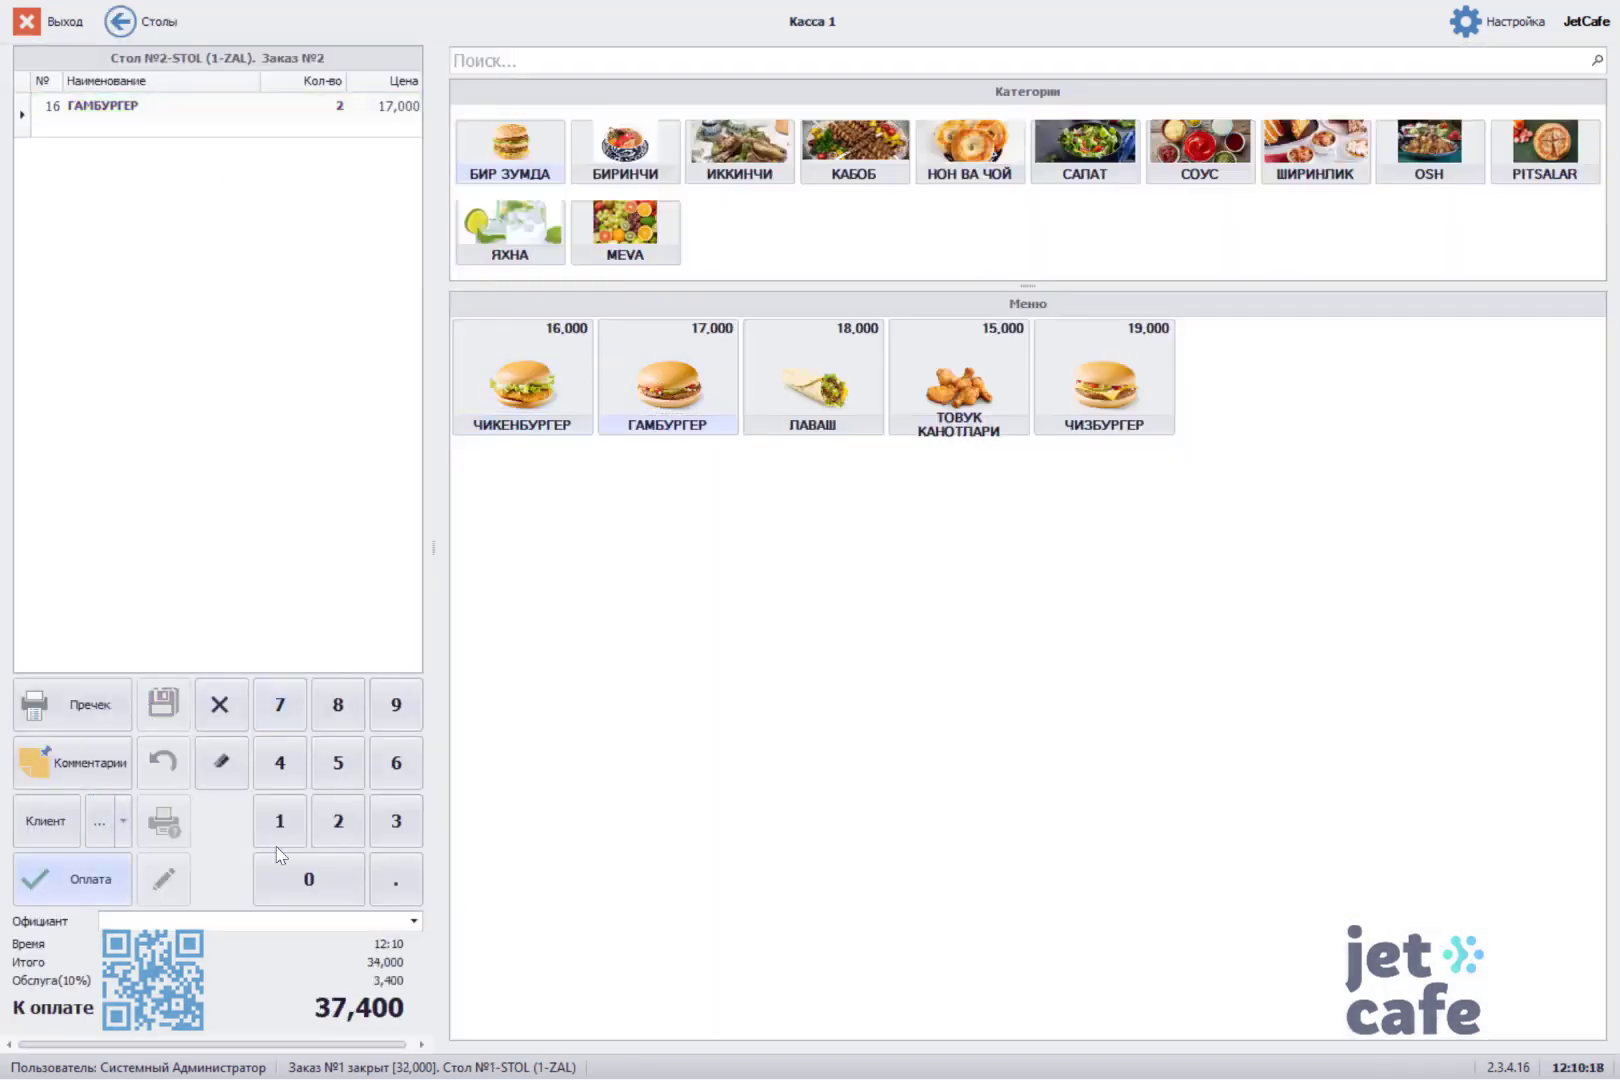
click(85, 878)
click(566, 733)
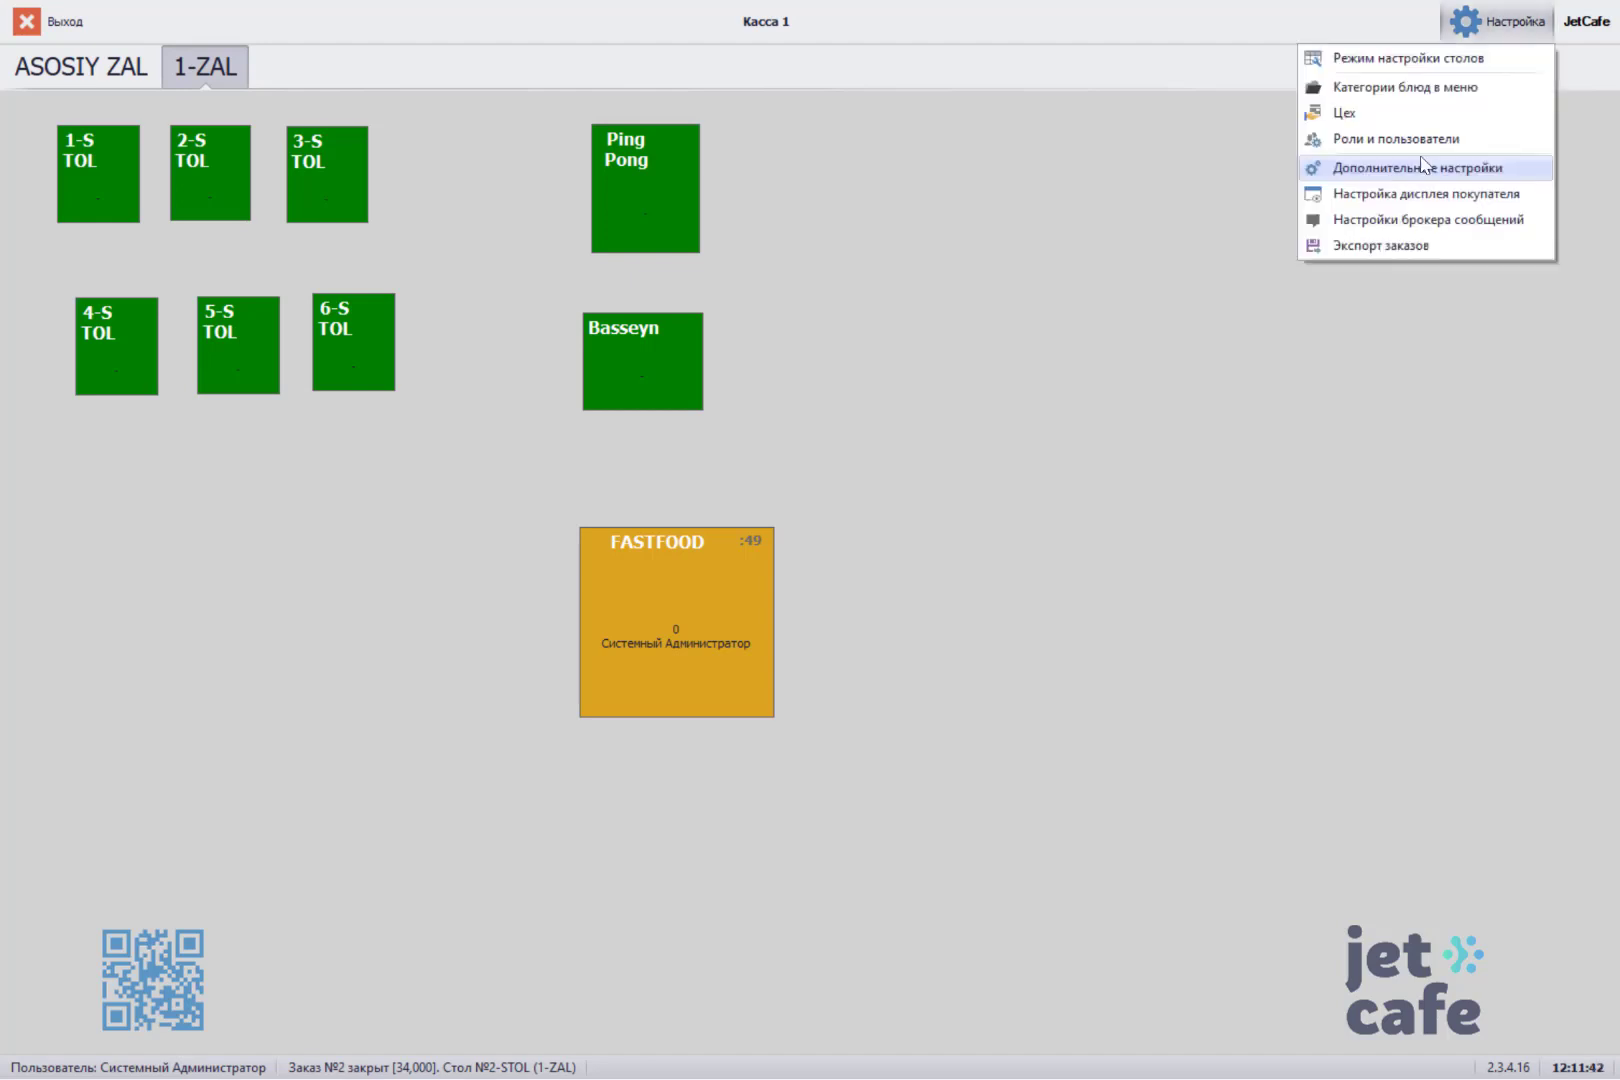
- Review the receipt printing options in the additional settings and save them
click(1410, 166)
click(643, 320)
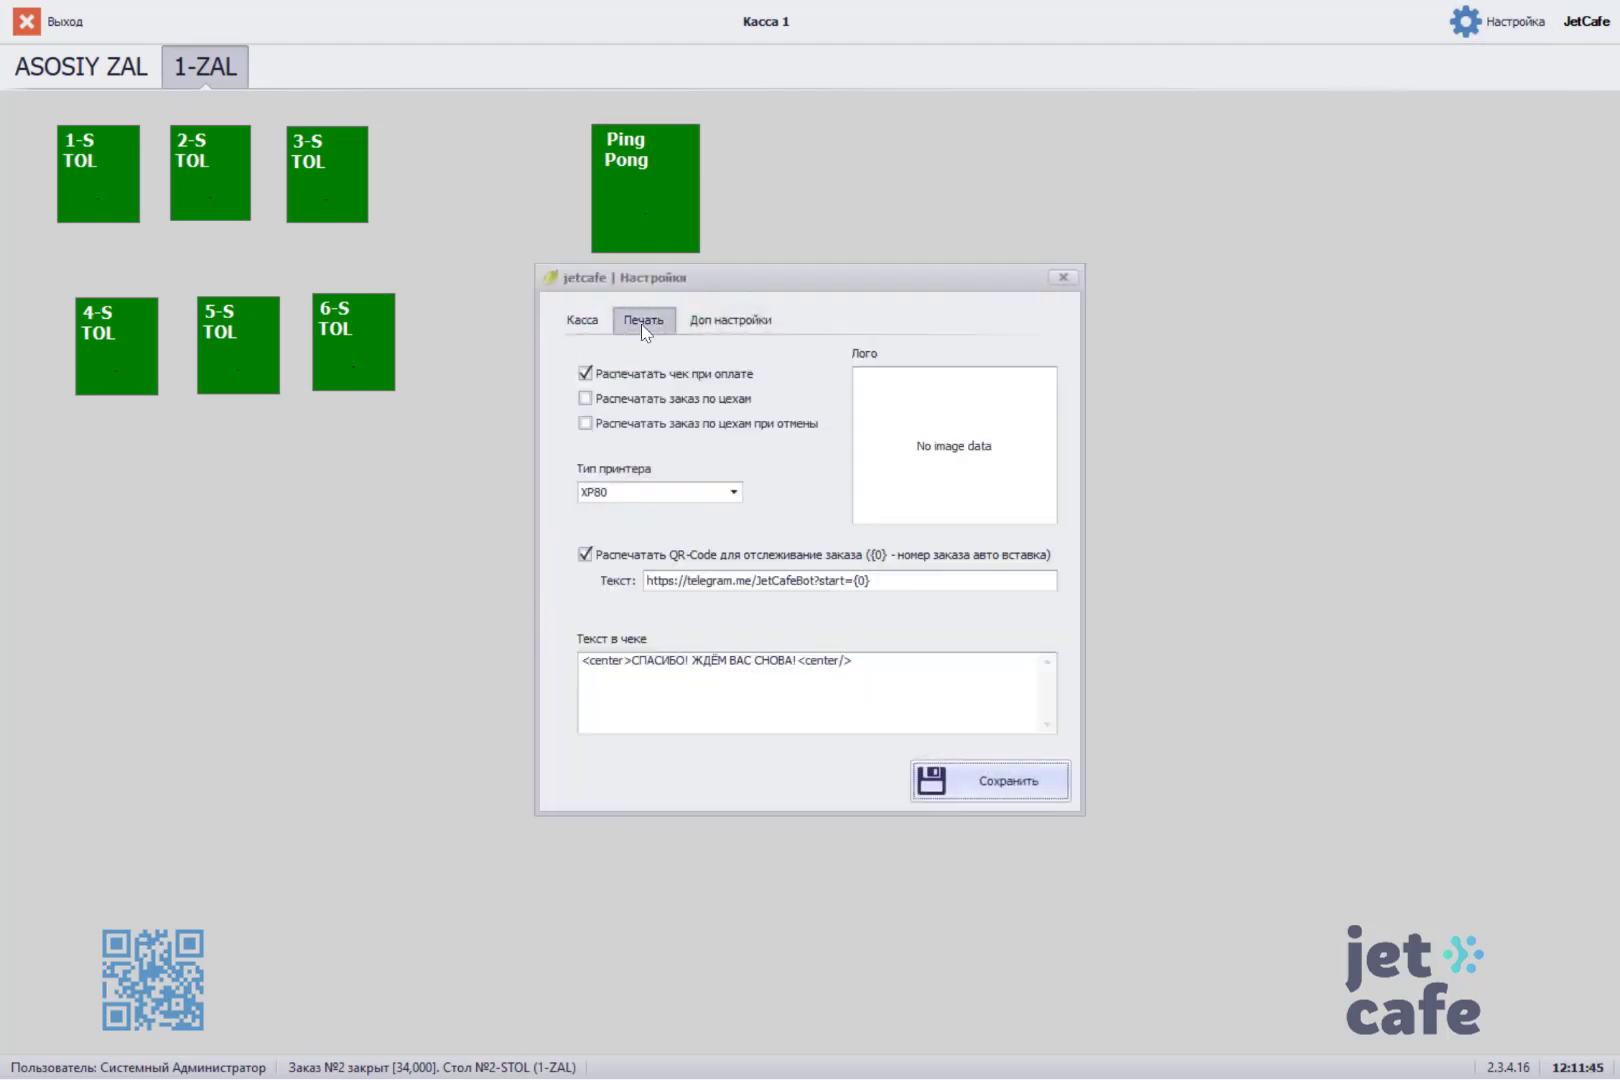
click(990, 780)
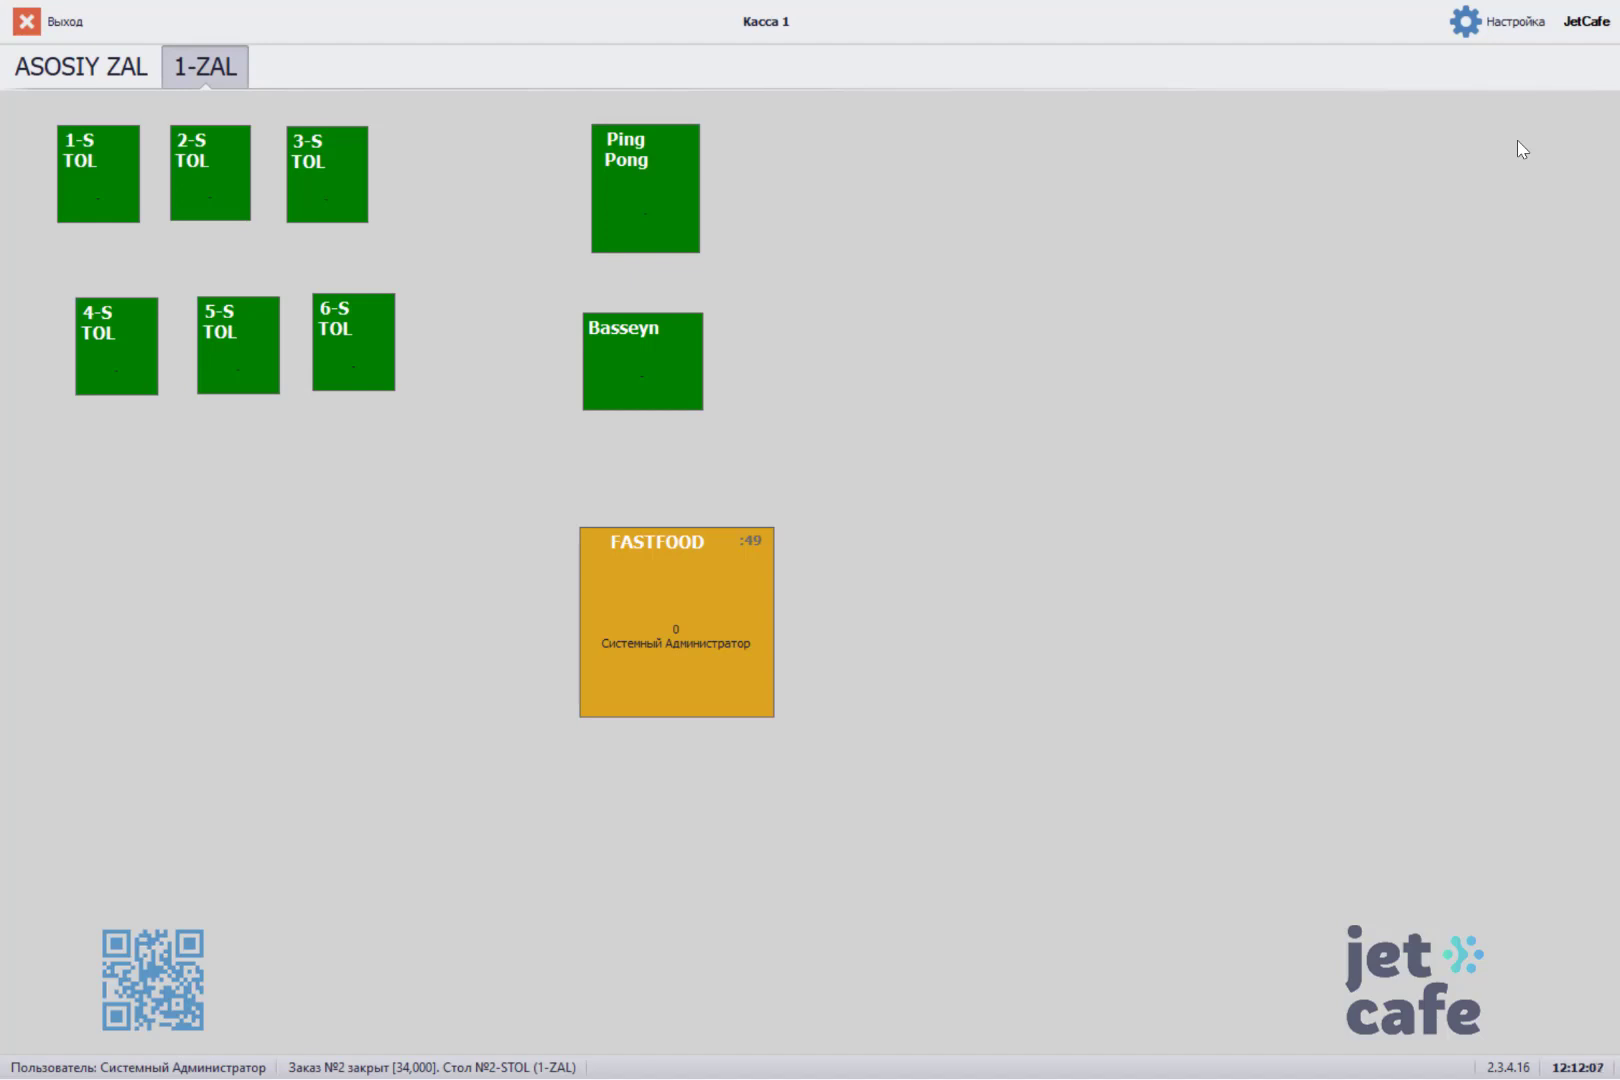
- Start an order for table 3-STOL with two ЧИКЕНБУРГЕР and one ГАМБУРГЕР
click(335, 170)
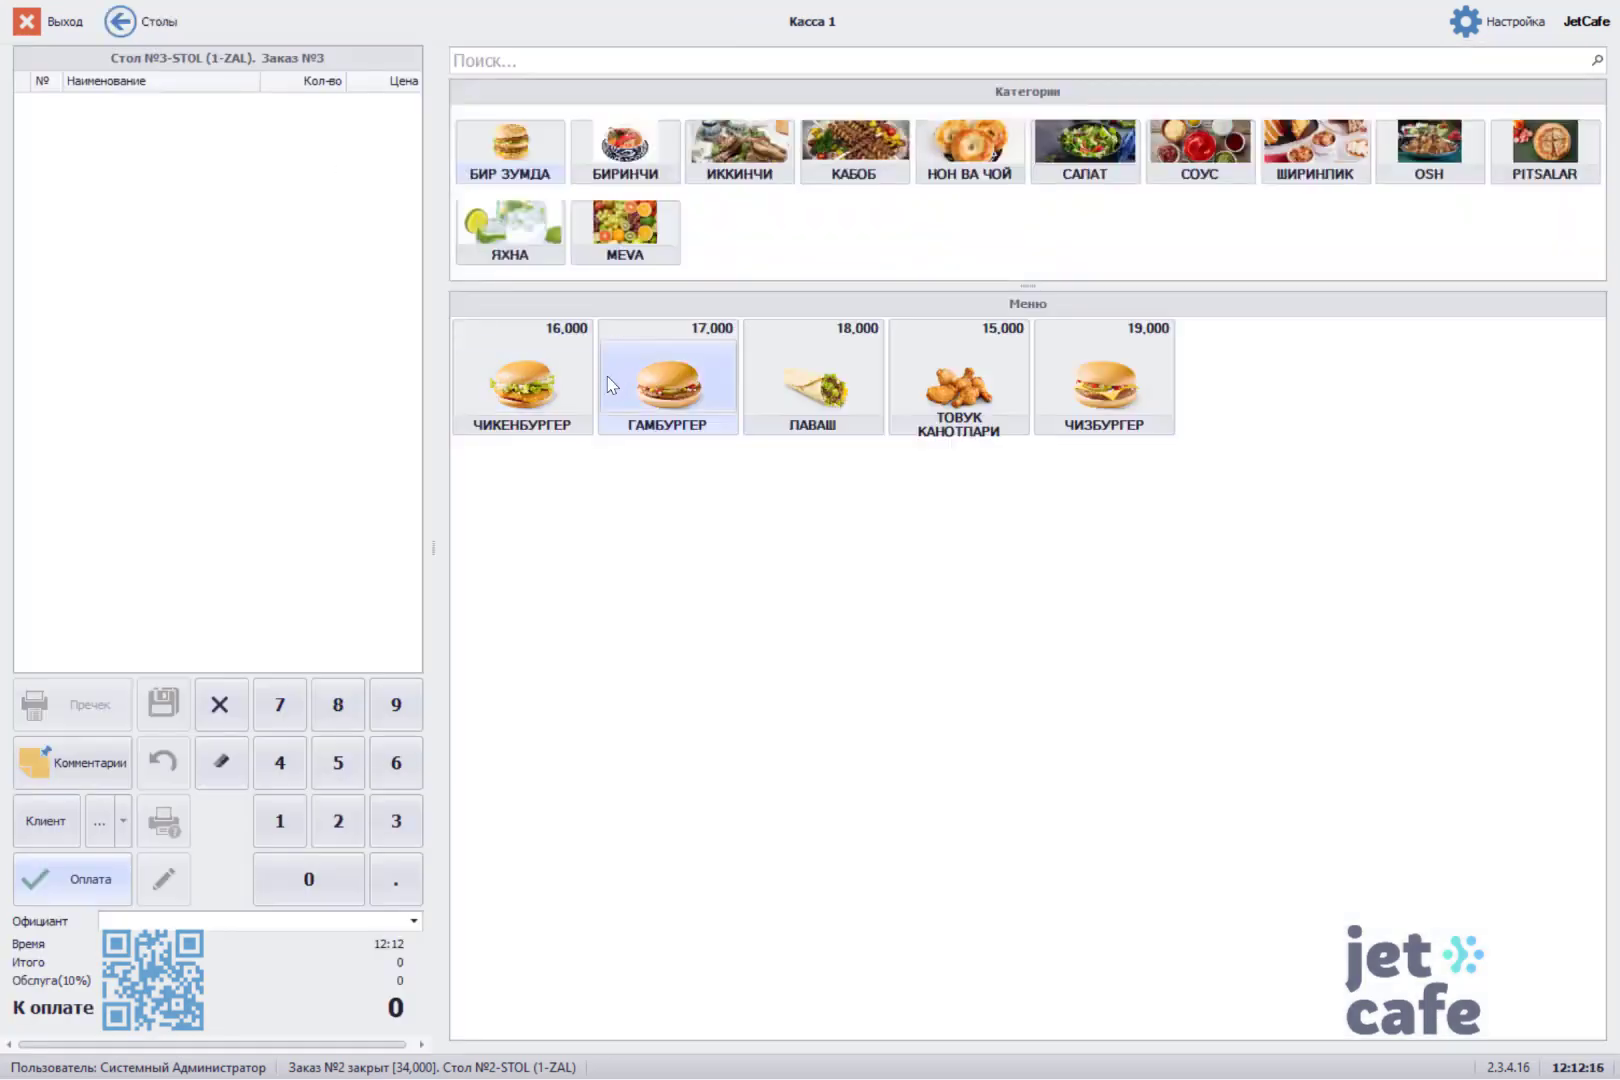
double_click(560, 380)
click(638, 392)
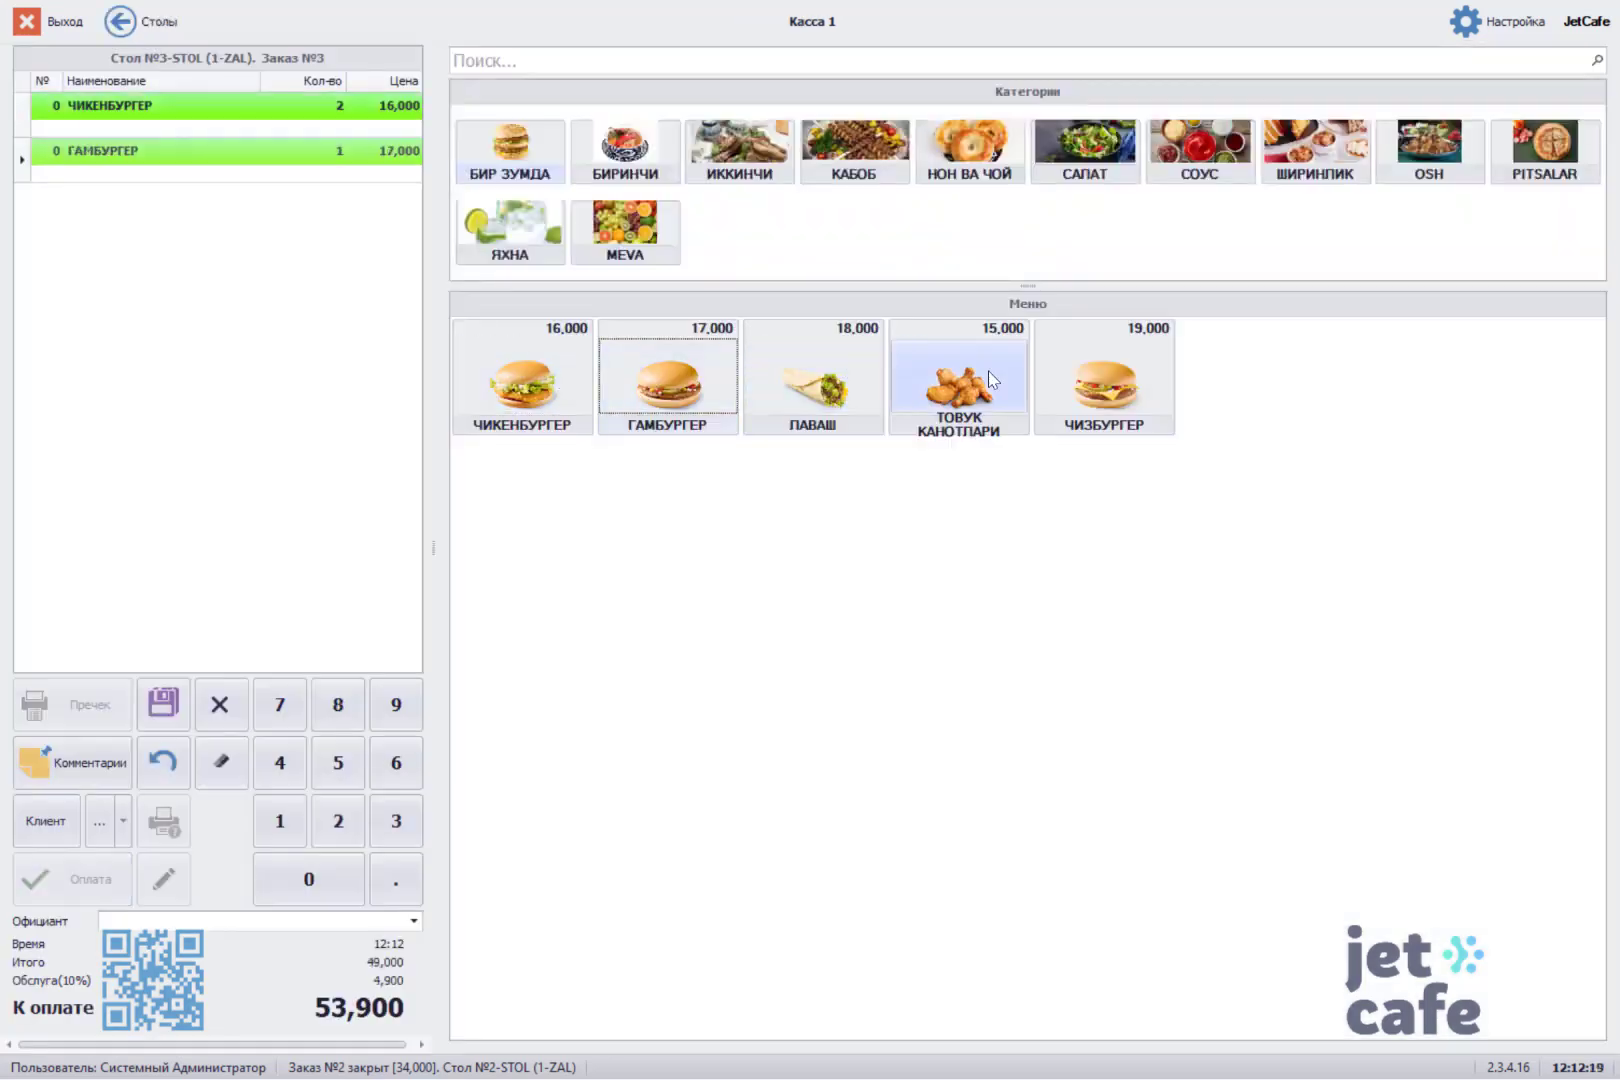
right_click(1045, 366)
click(1096, 405)
text(1)
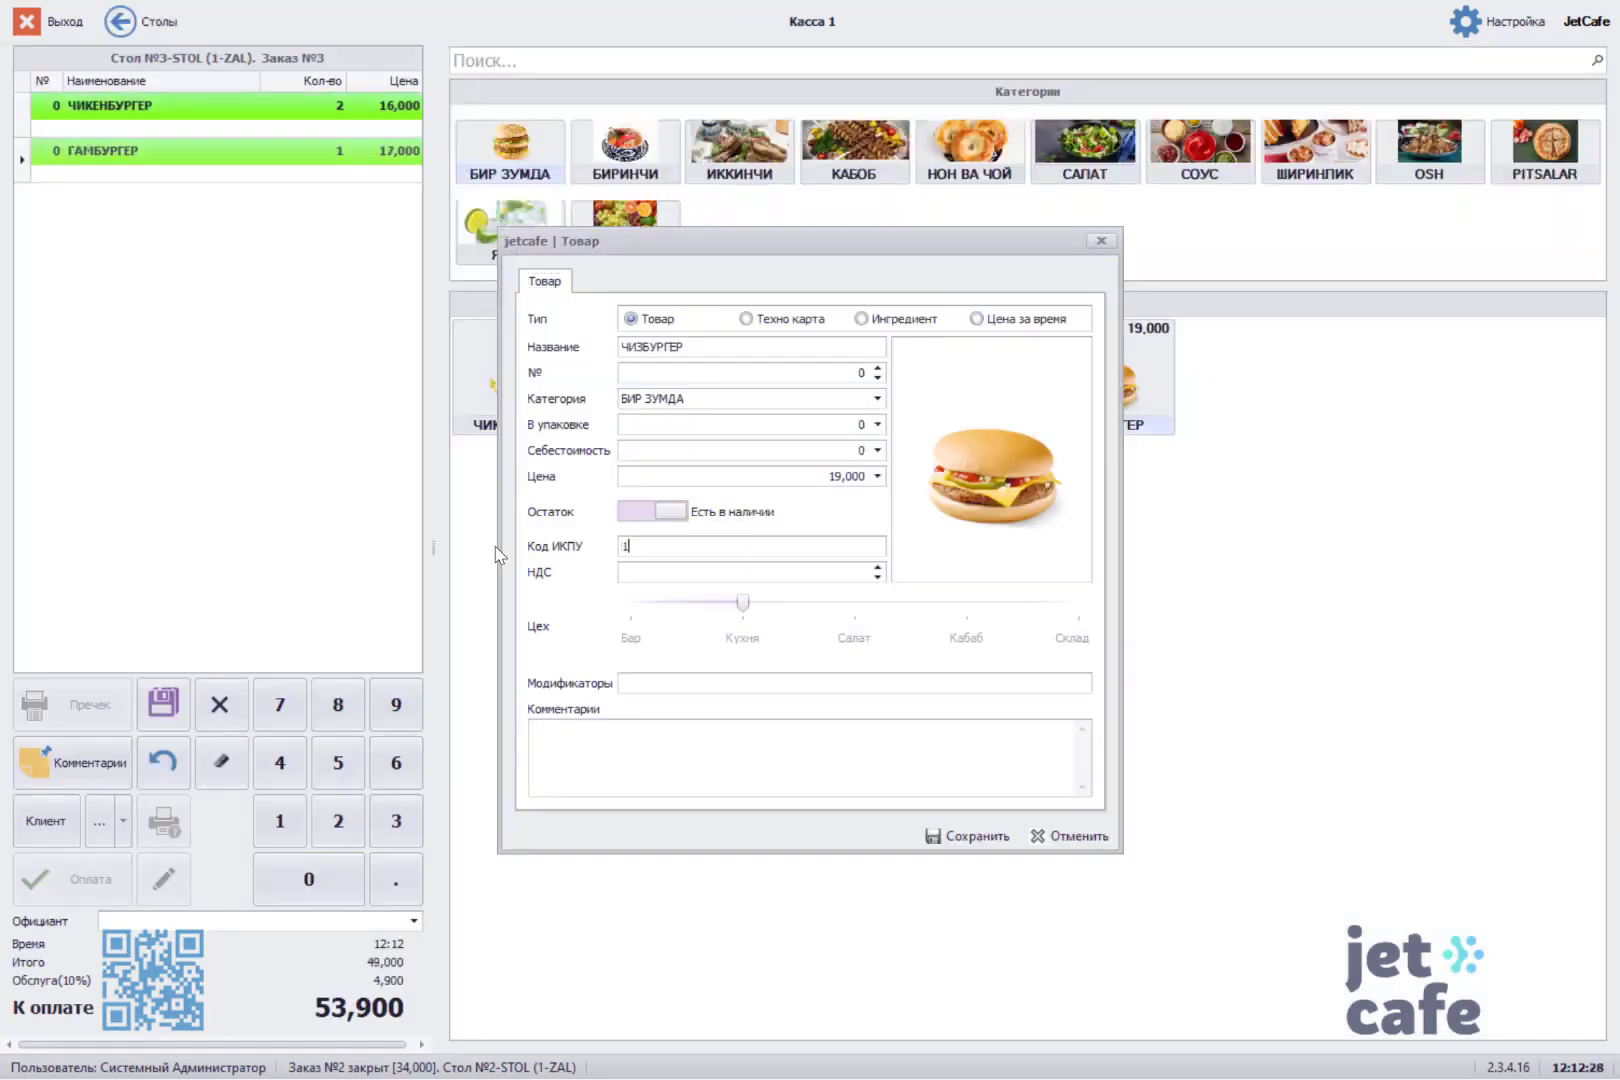
text(2345678901234567)
click(969, 838)
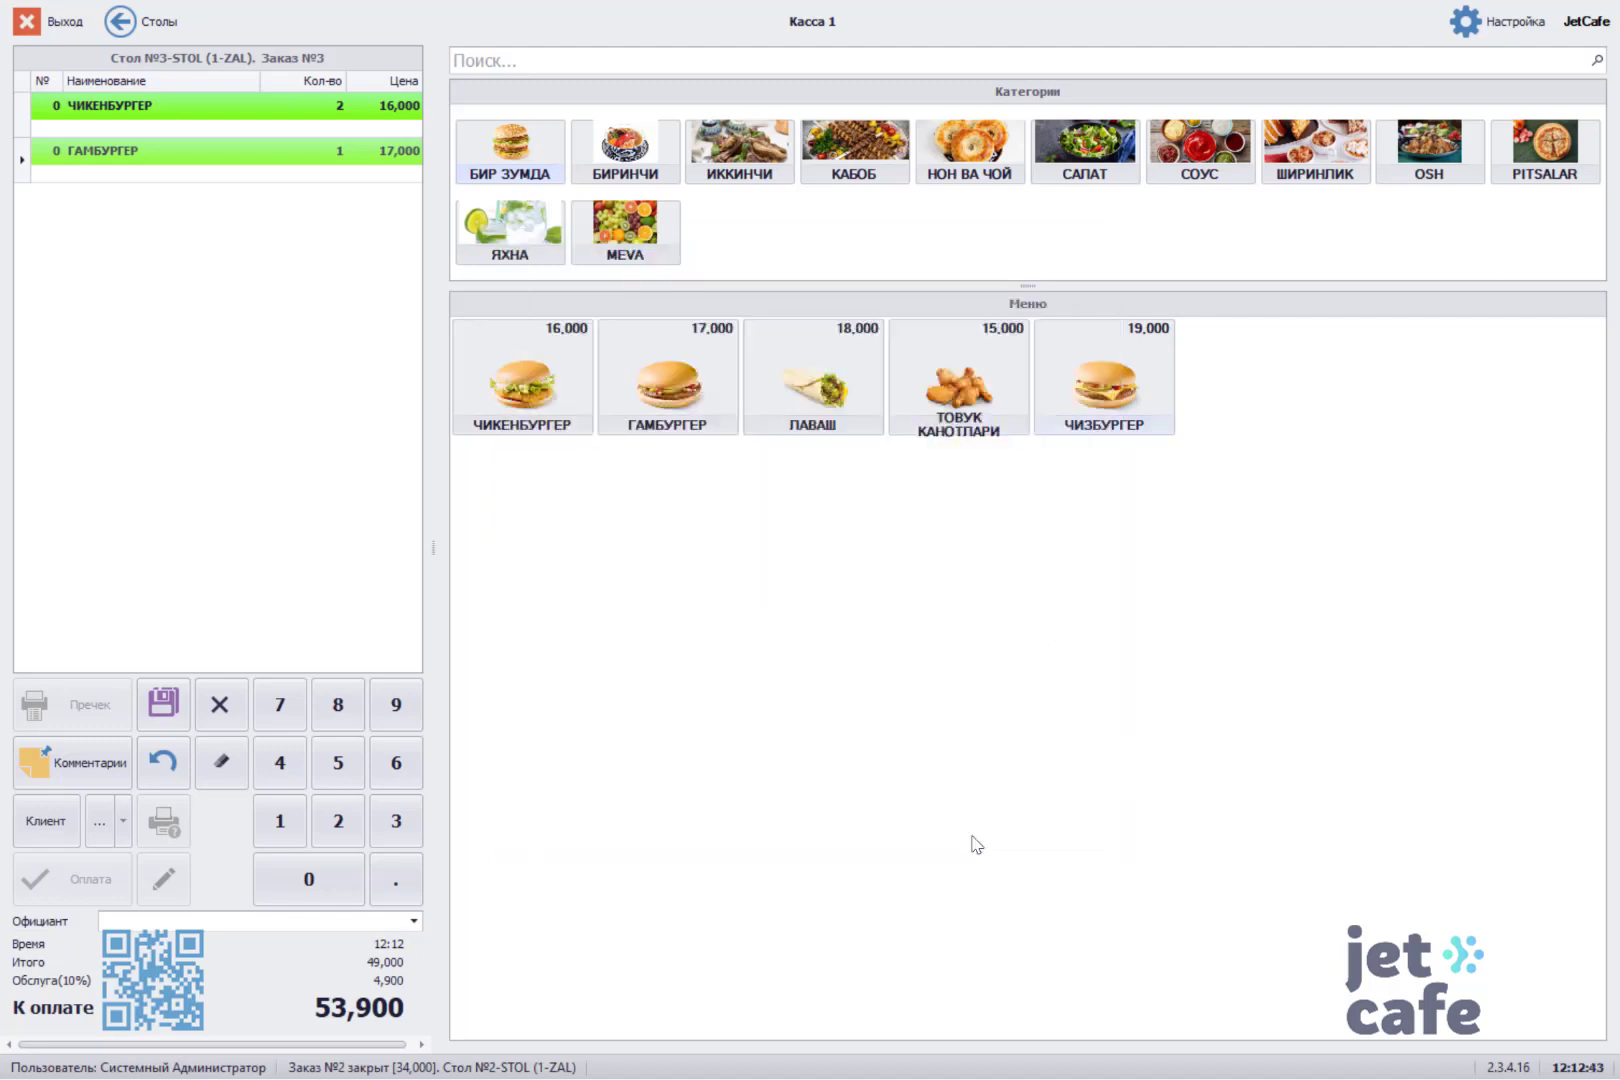
- Add one ЧИЗБУРГЕР to the 3-STOL order, save it, pay it in full by card and dismiss the virtual cash register message
click(1120, 410)
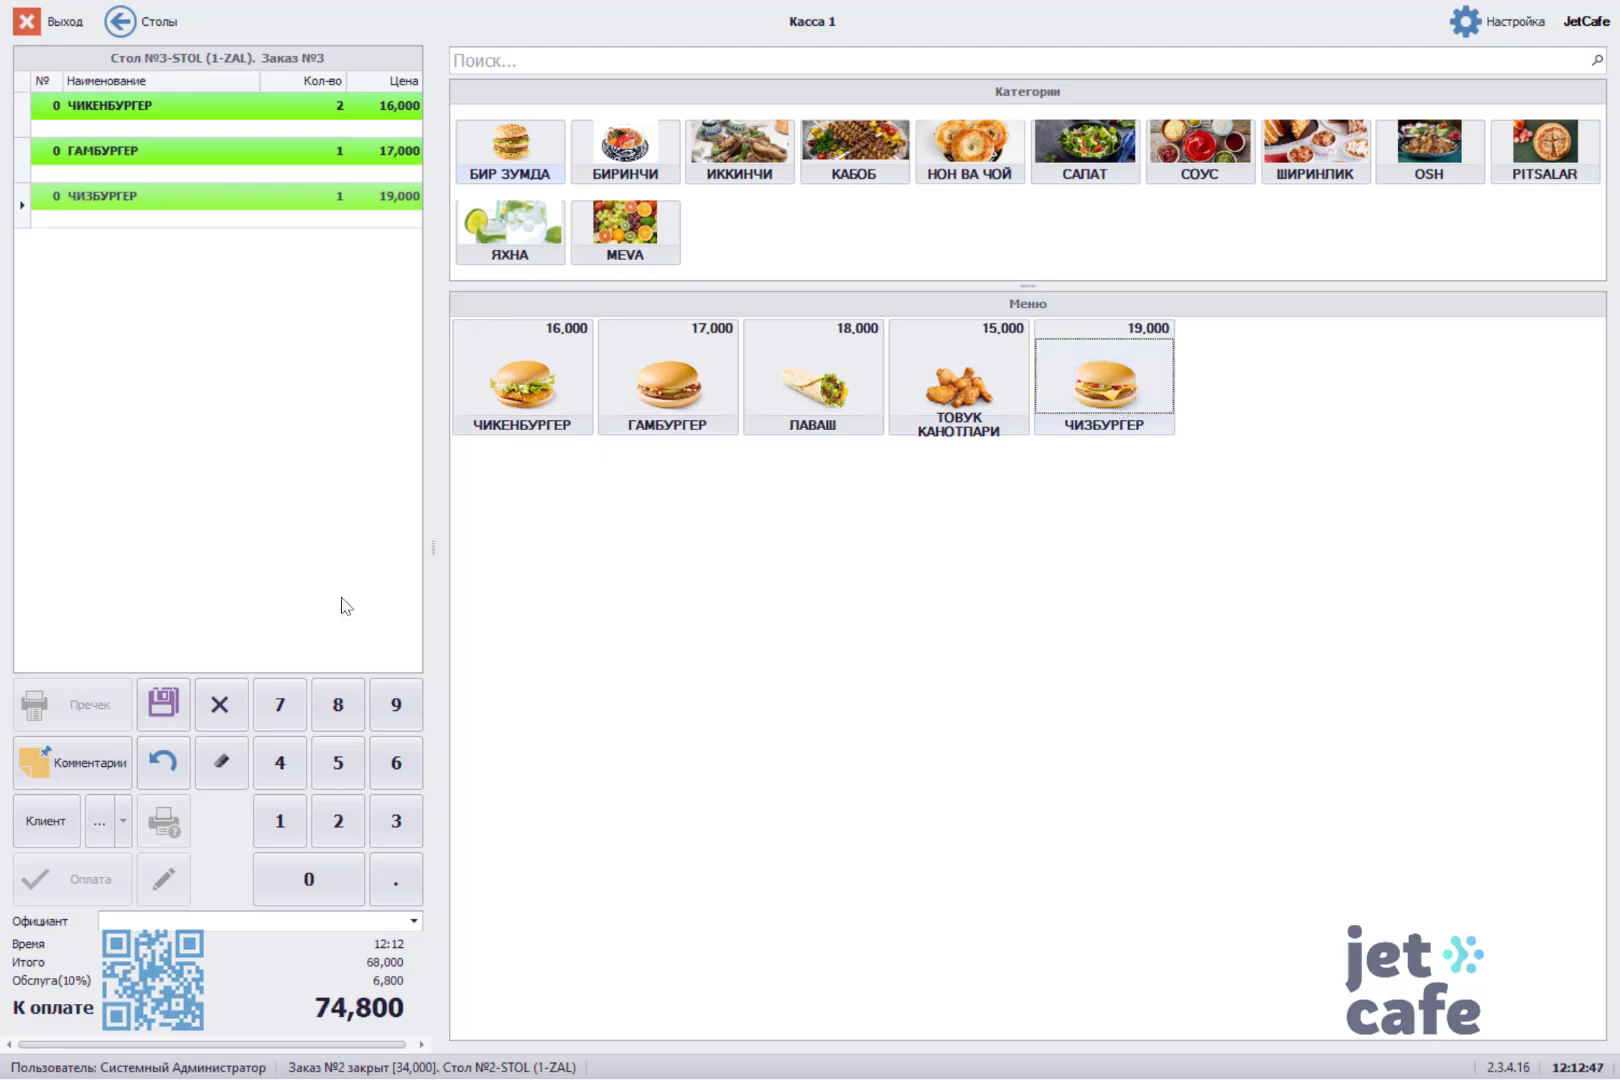
click(163, 702)
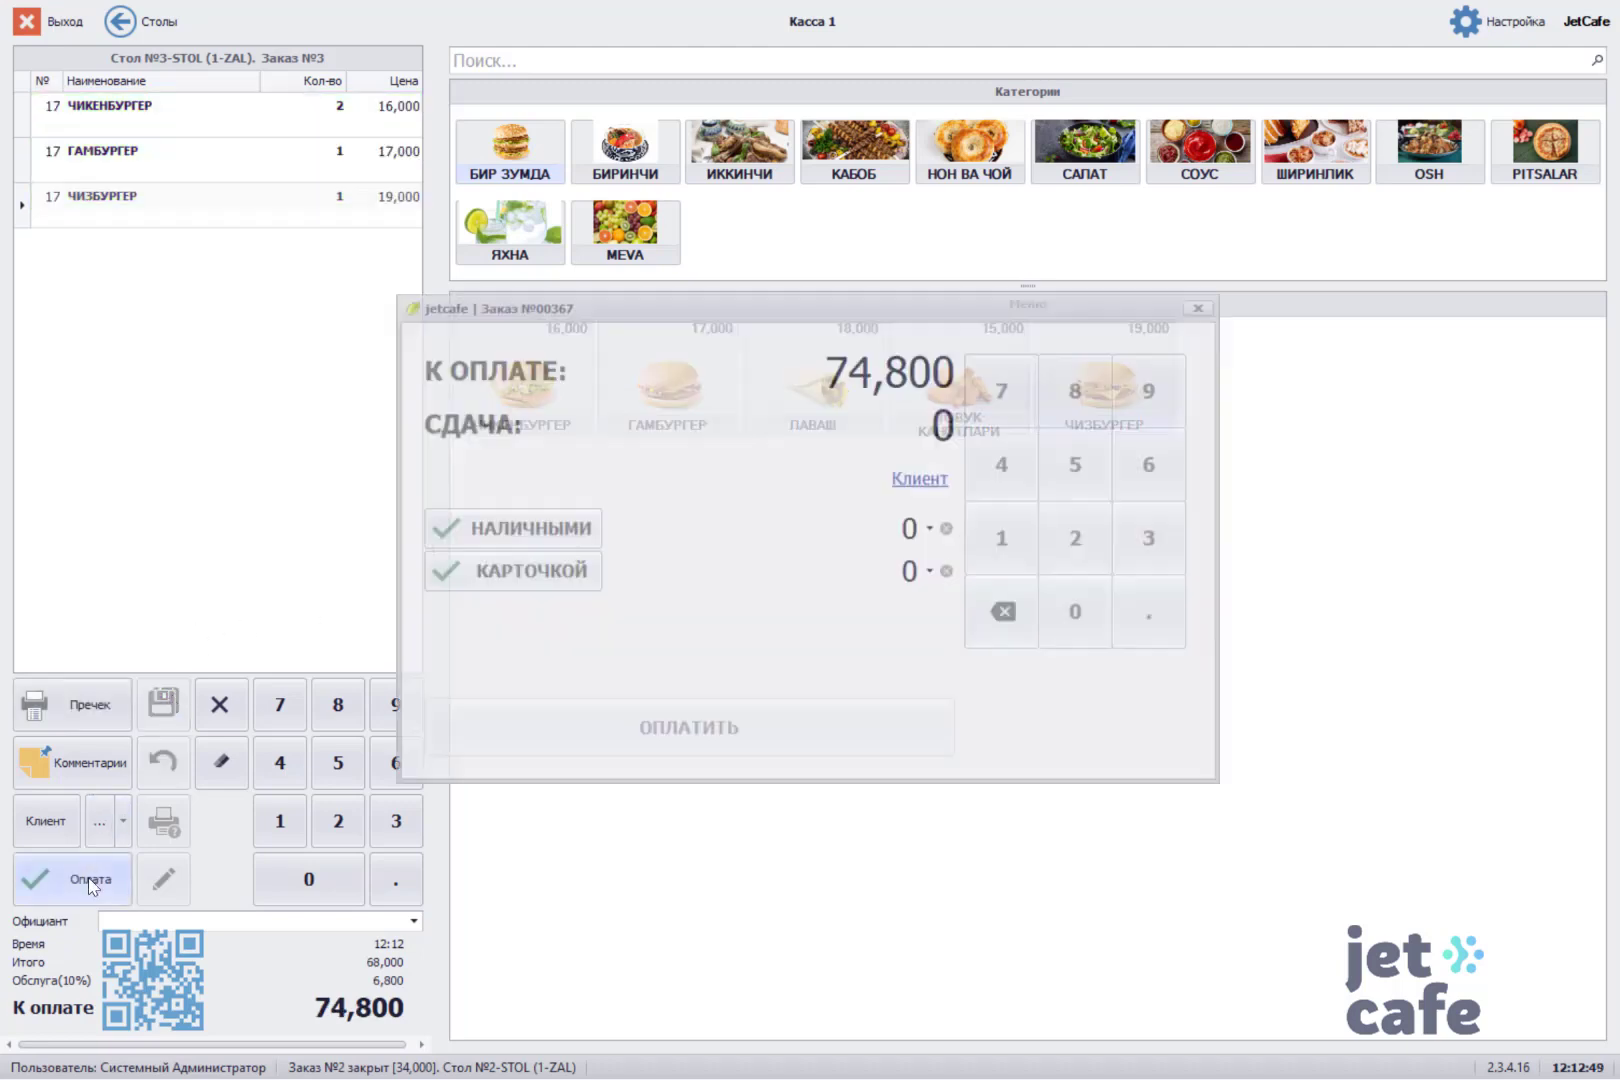
click(88, 880)
click(497, 578)
click(570, 725)
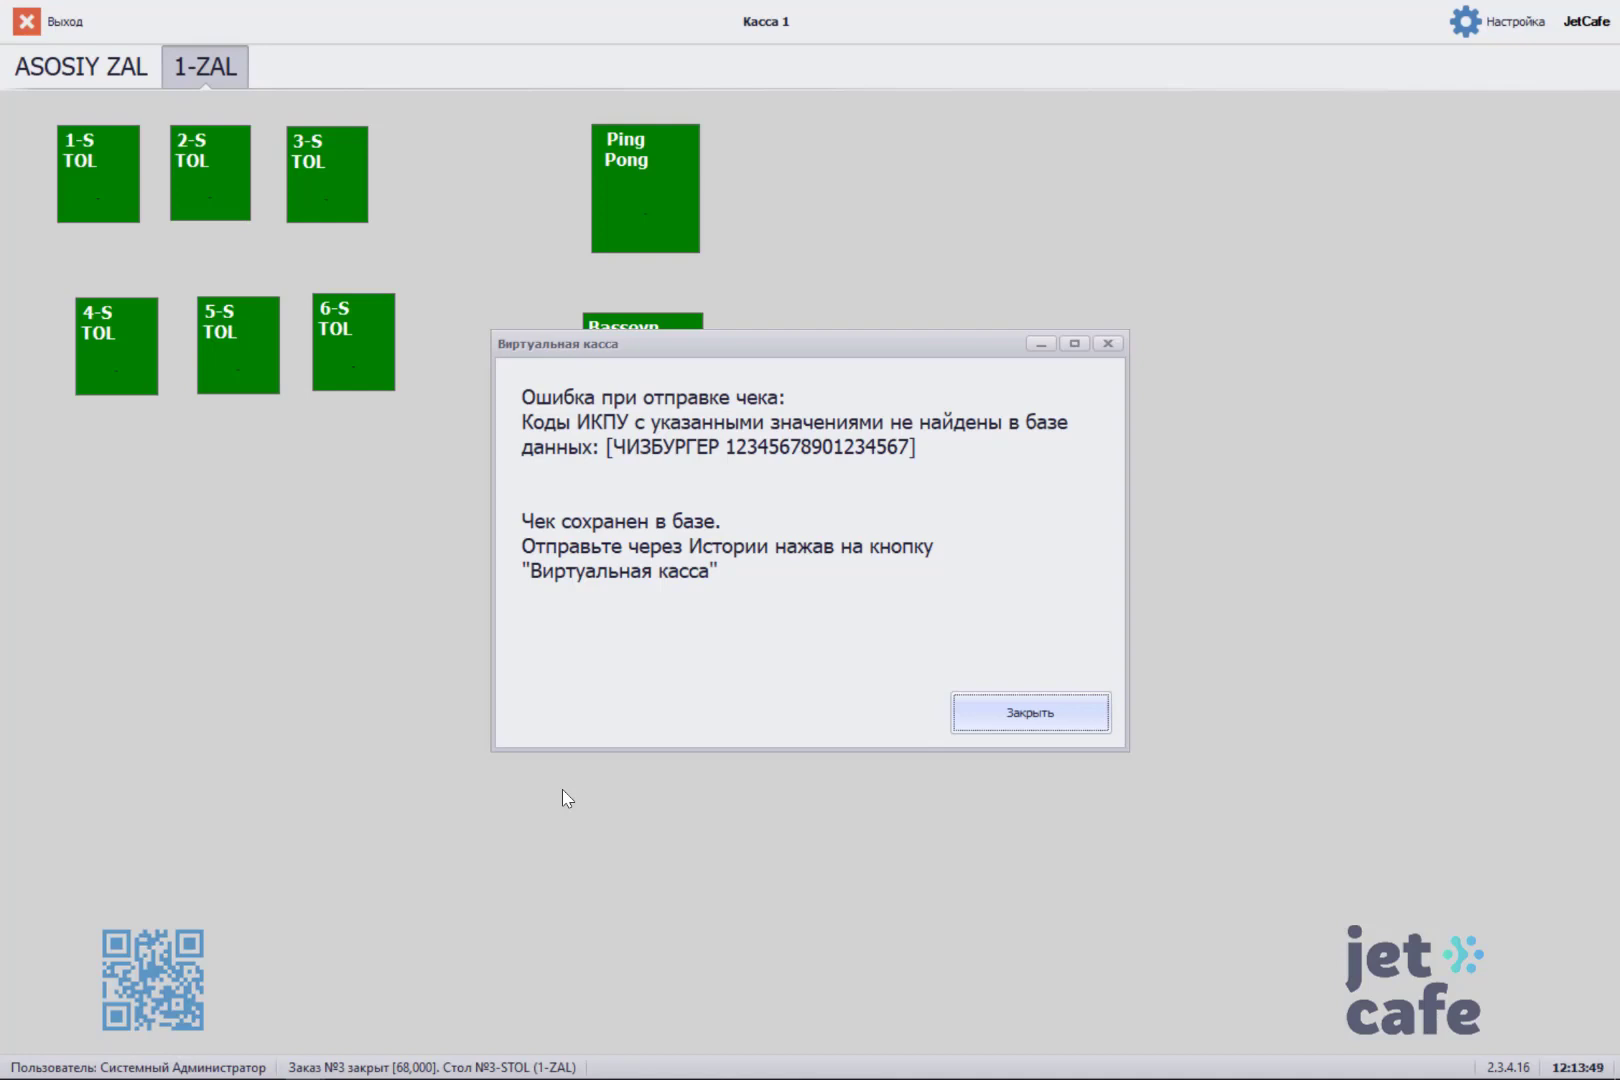
click(985, 722)
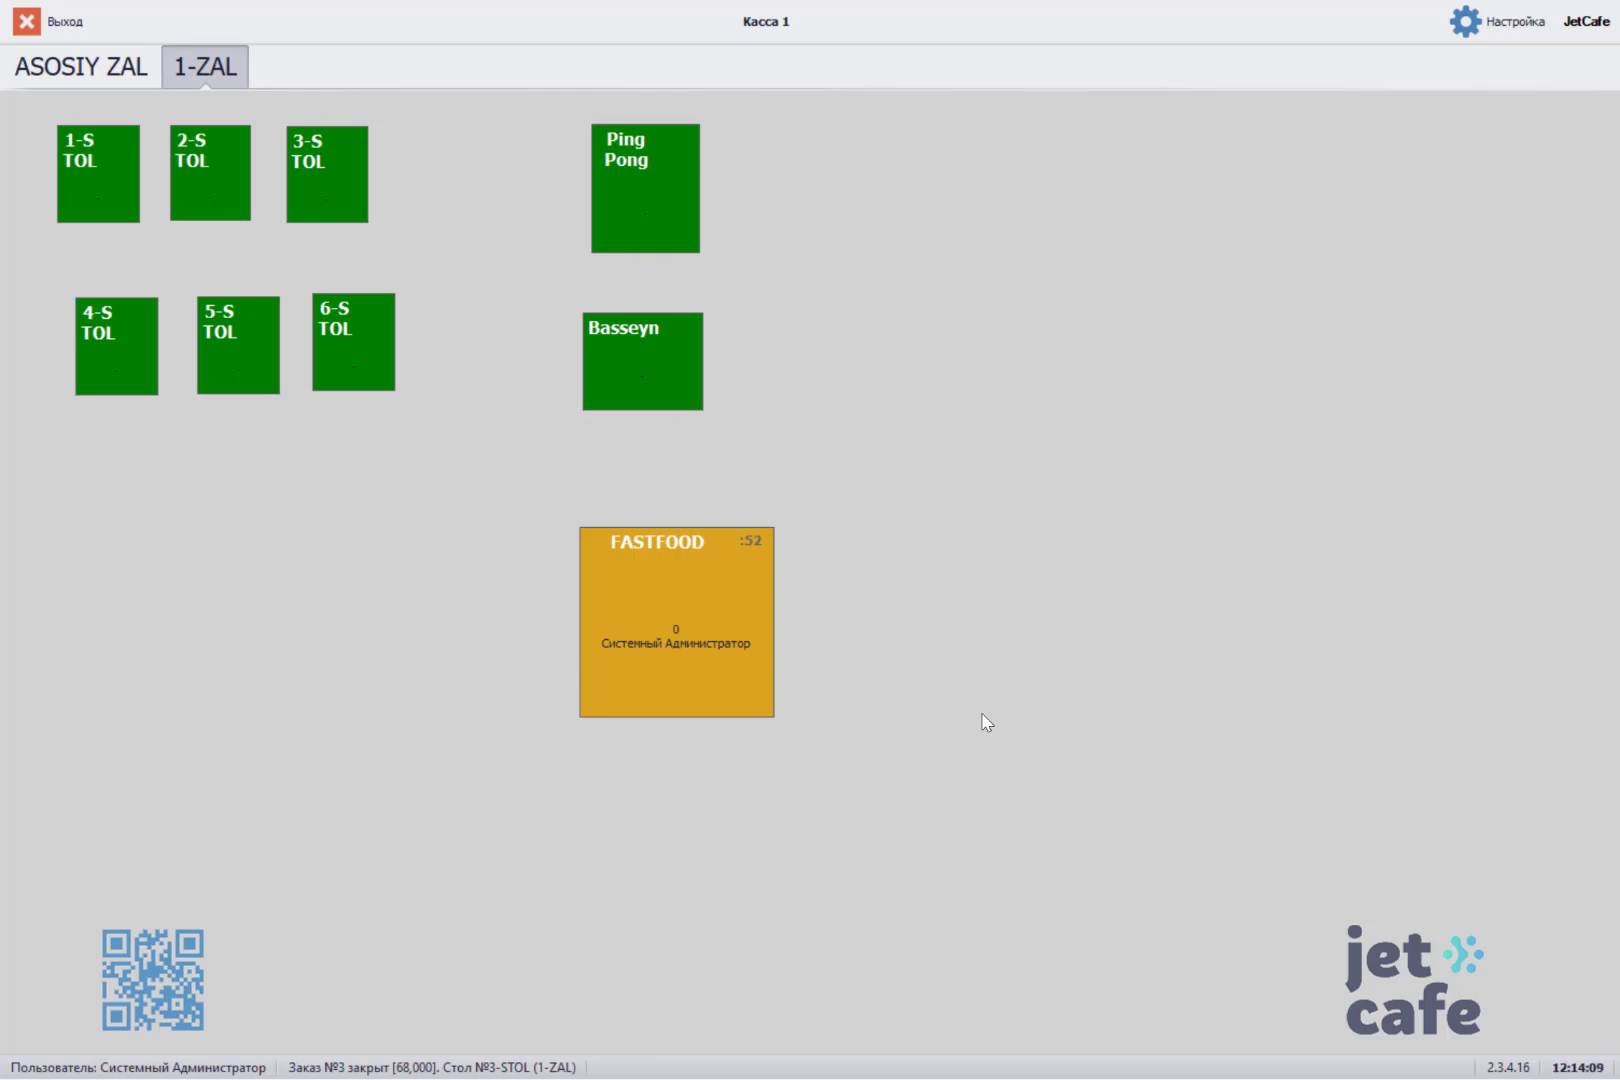
- View the current Z-report of the virtual cash register and close it
click(1585, 21)
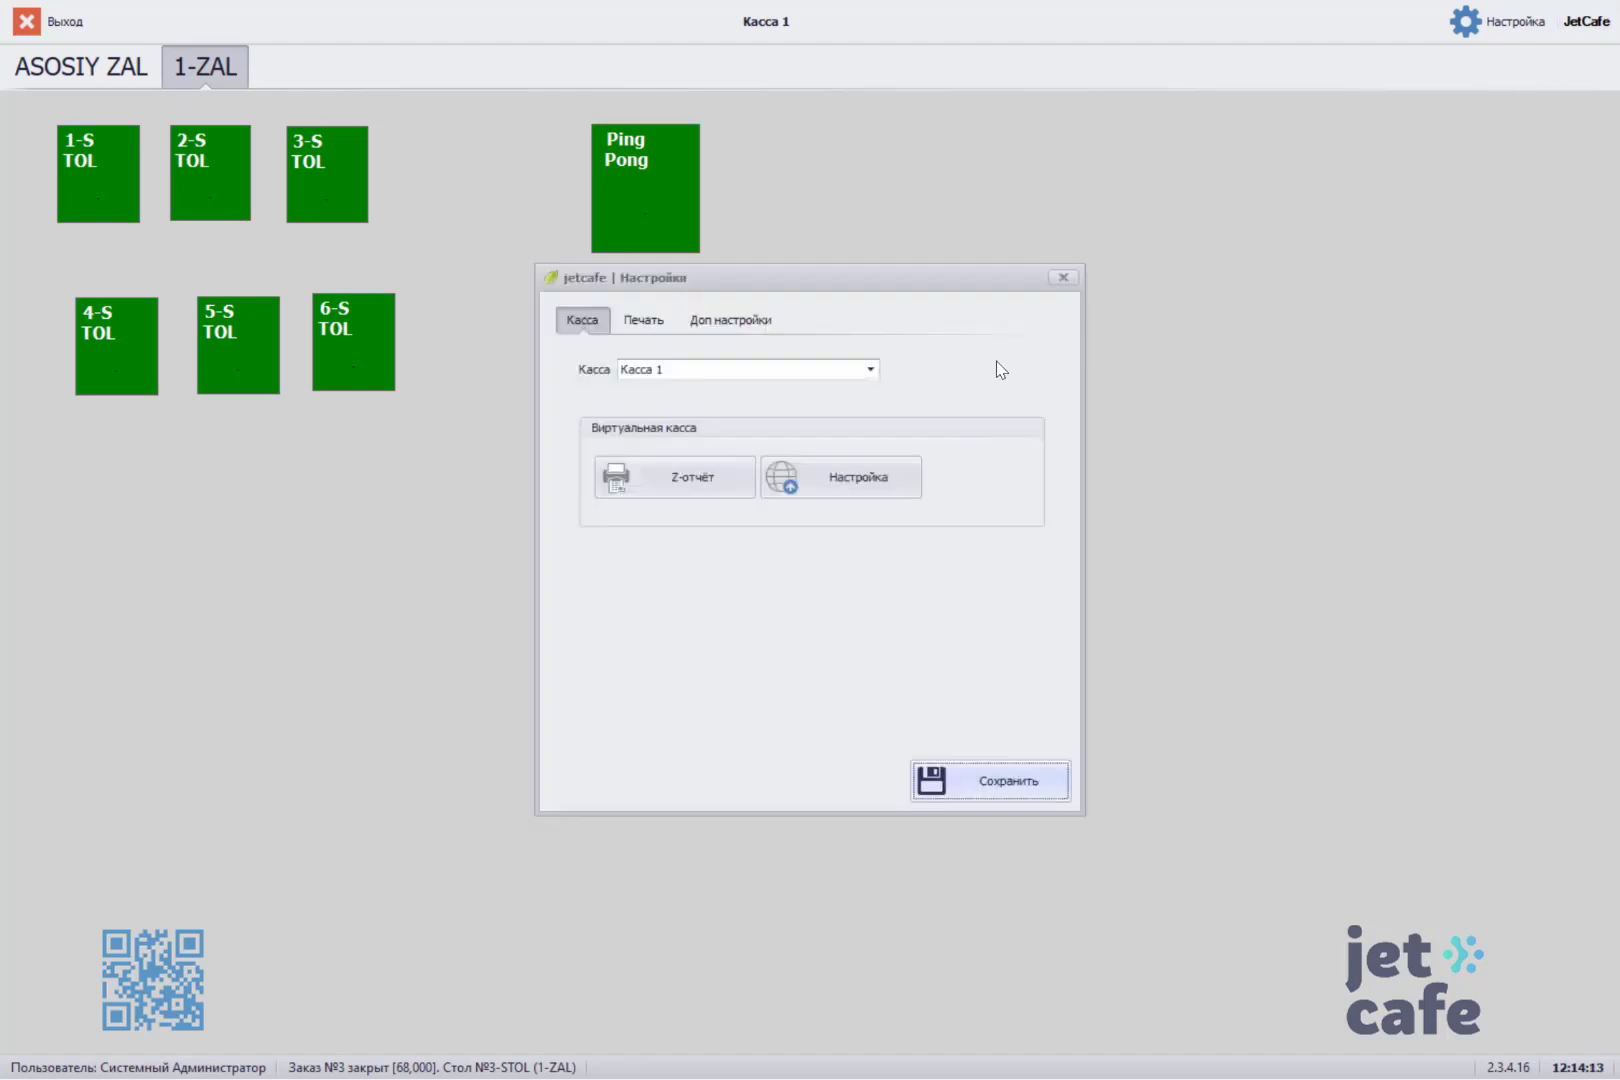
click(666, 487)
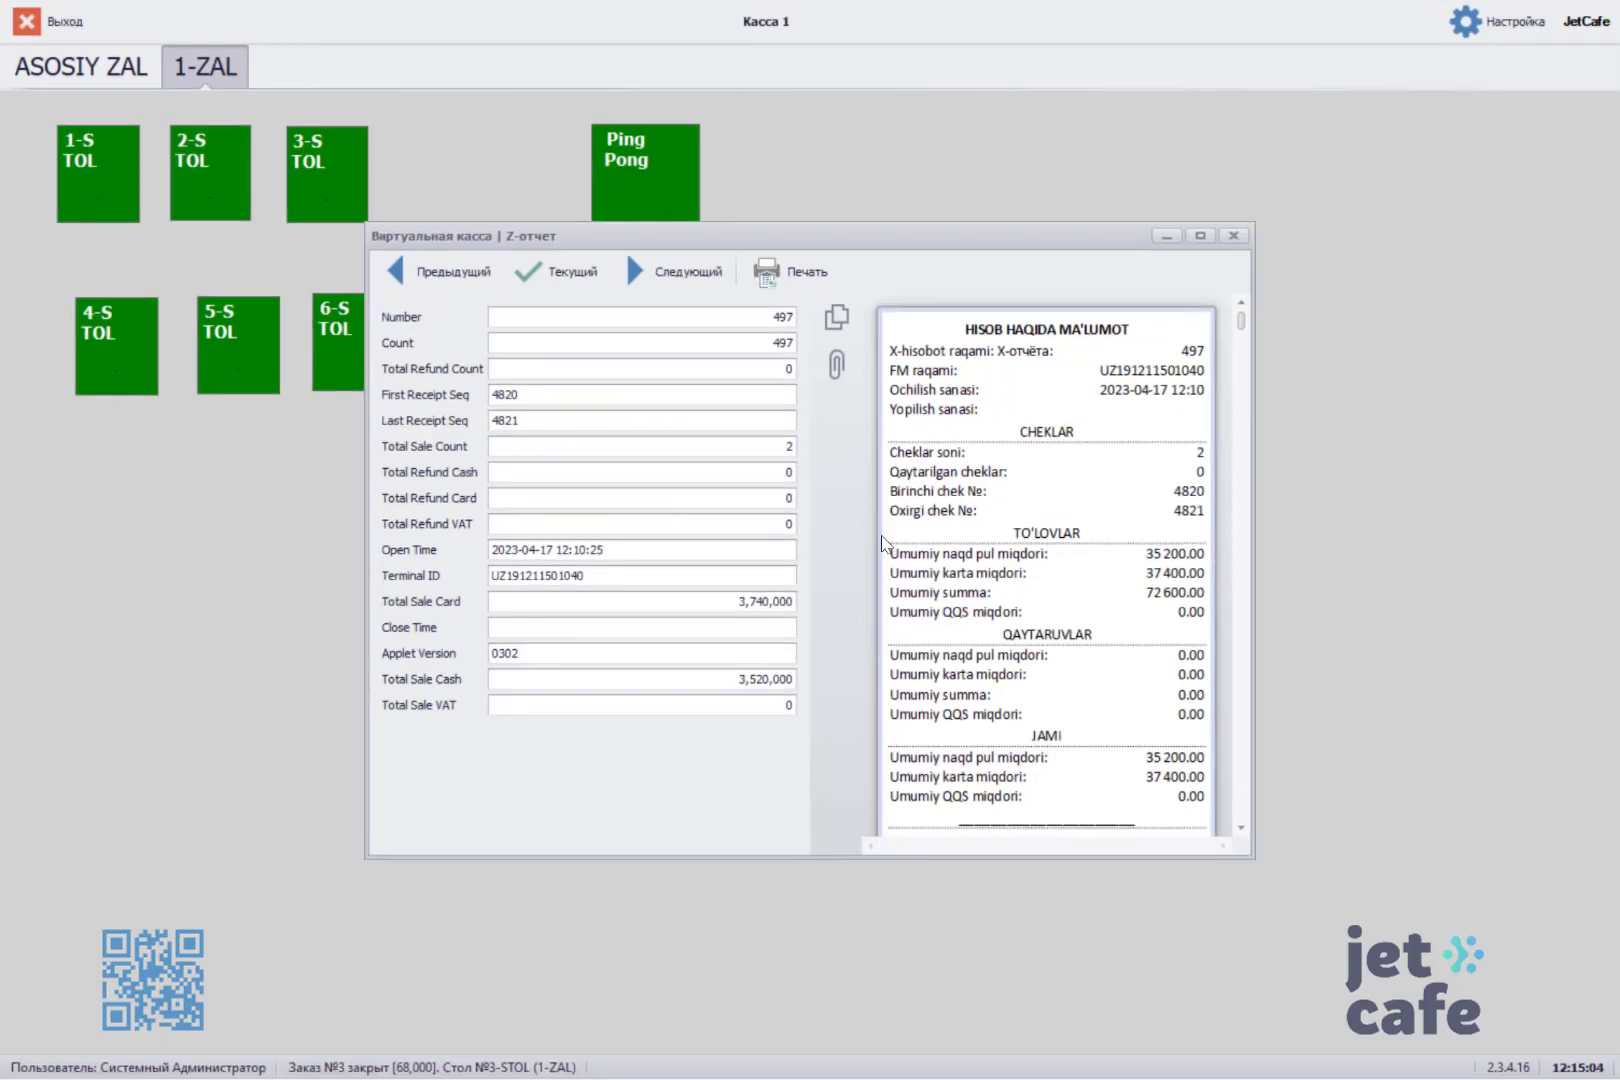
click(1233, 235)
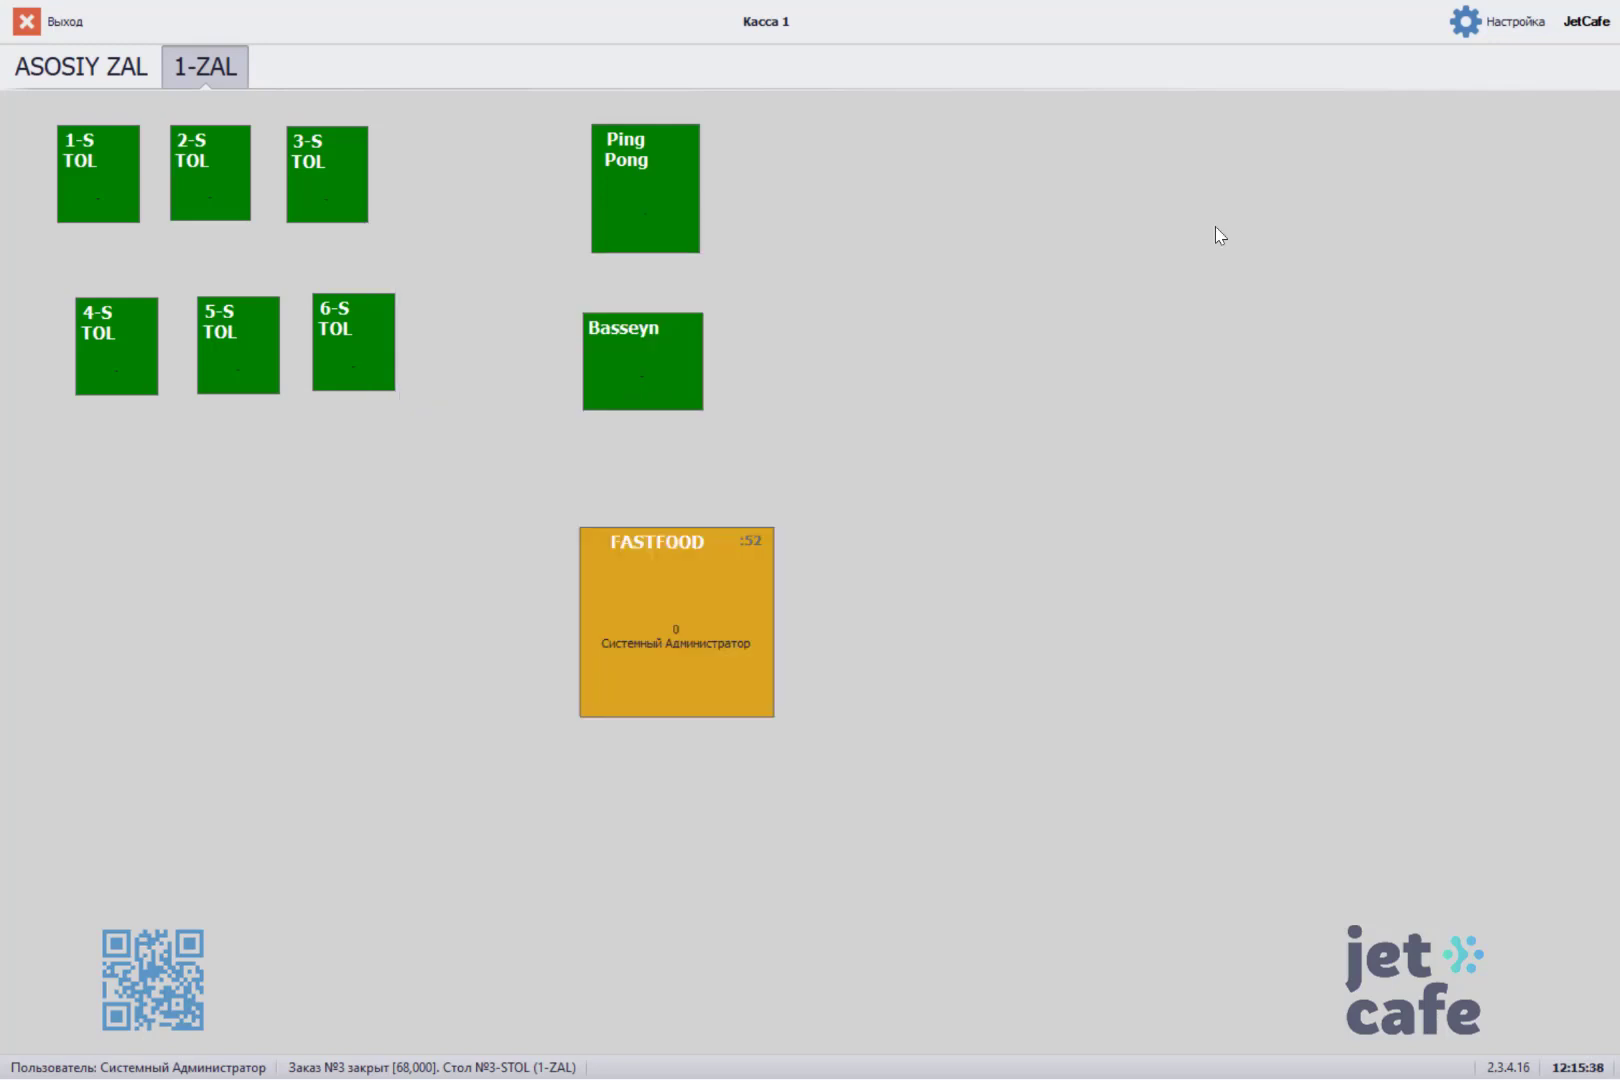
- Create an order of one ЧИКЕНБУРГЕР and one ГАМБУРГЕР for table 3-STOL, save it and pay it by card
click(293, 163)
click(522, 380)
click(632, 373)
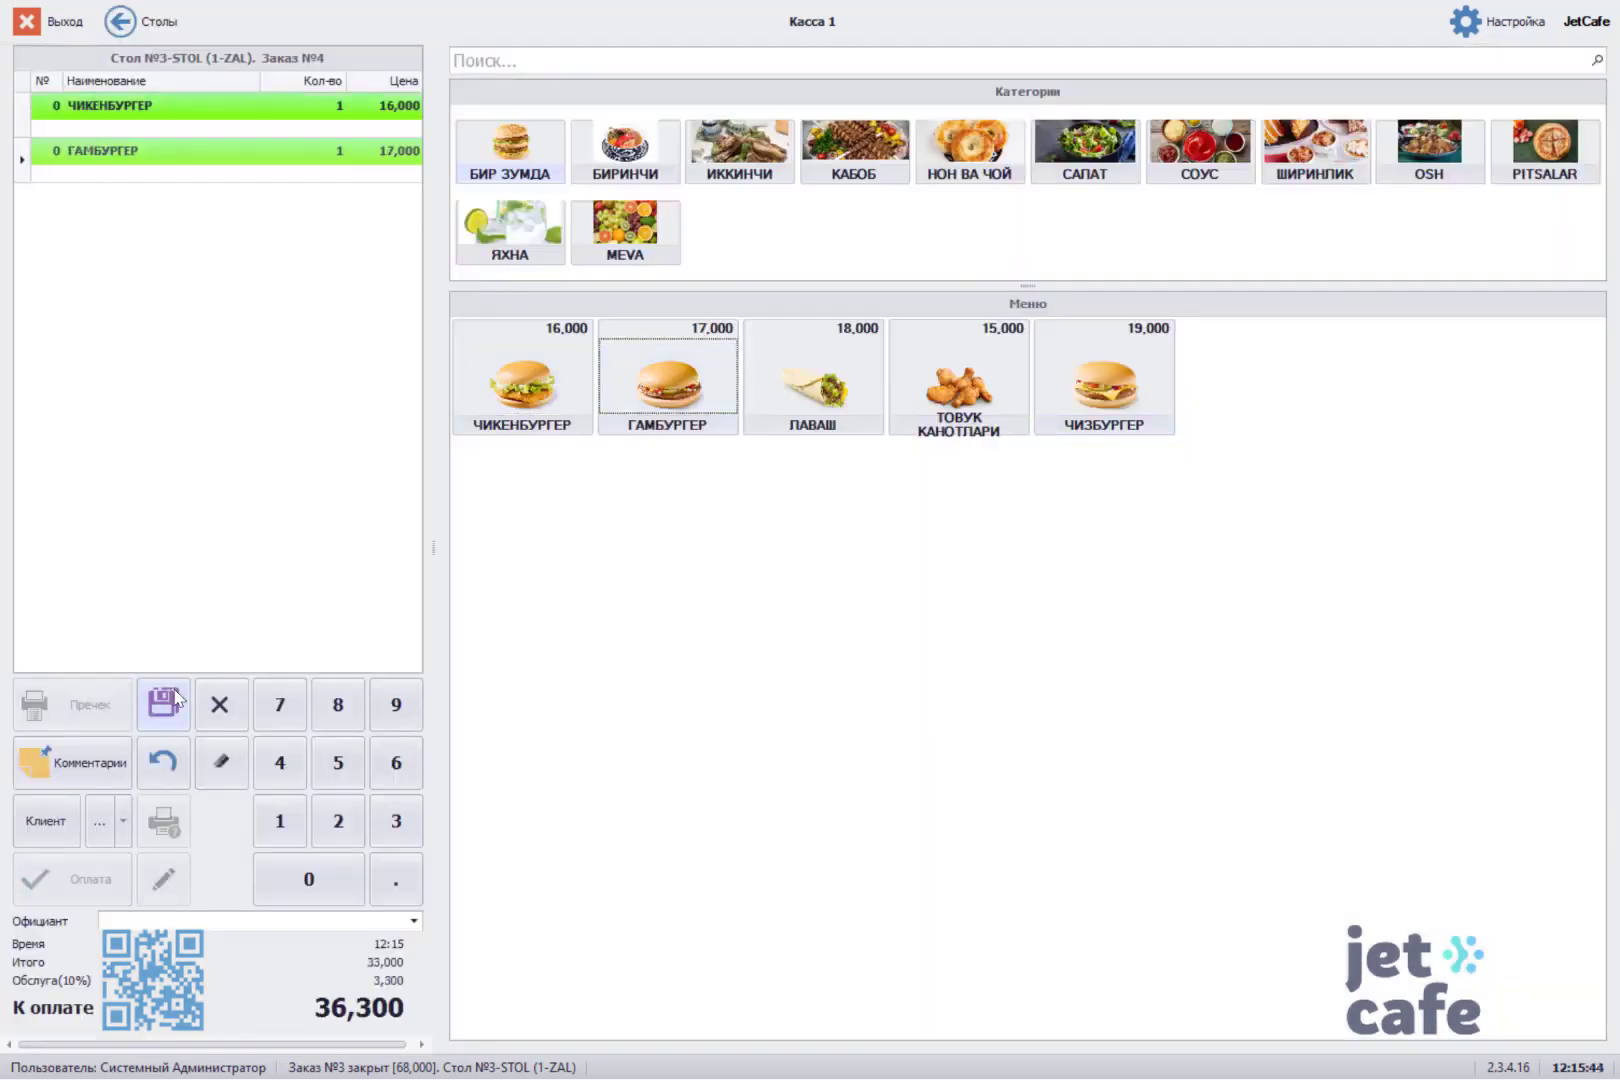
click(32, 893)
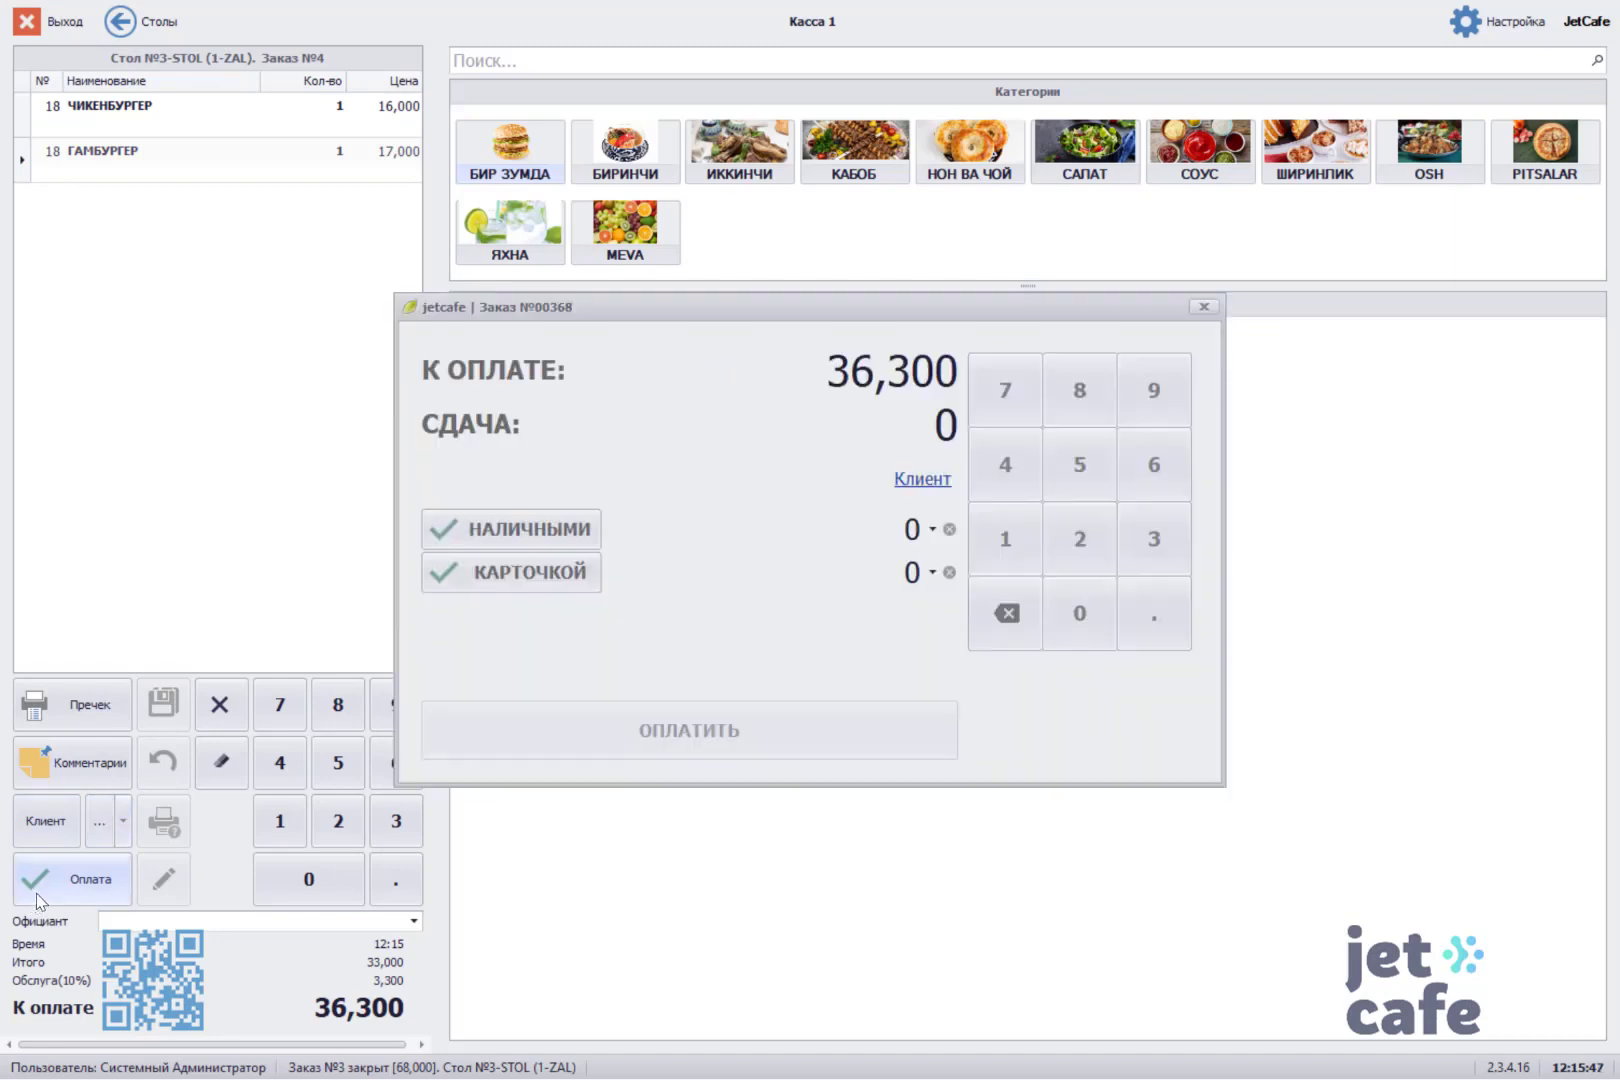
click(551, 572)
click(637, 730)
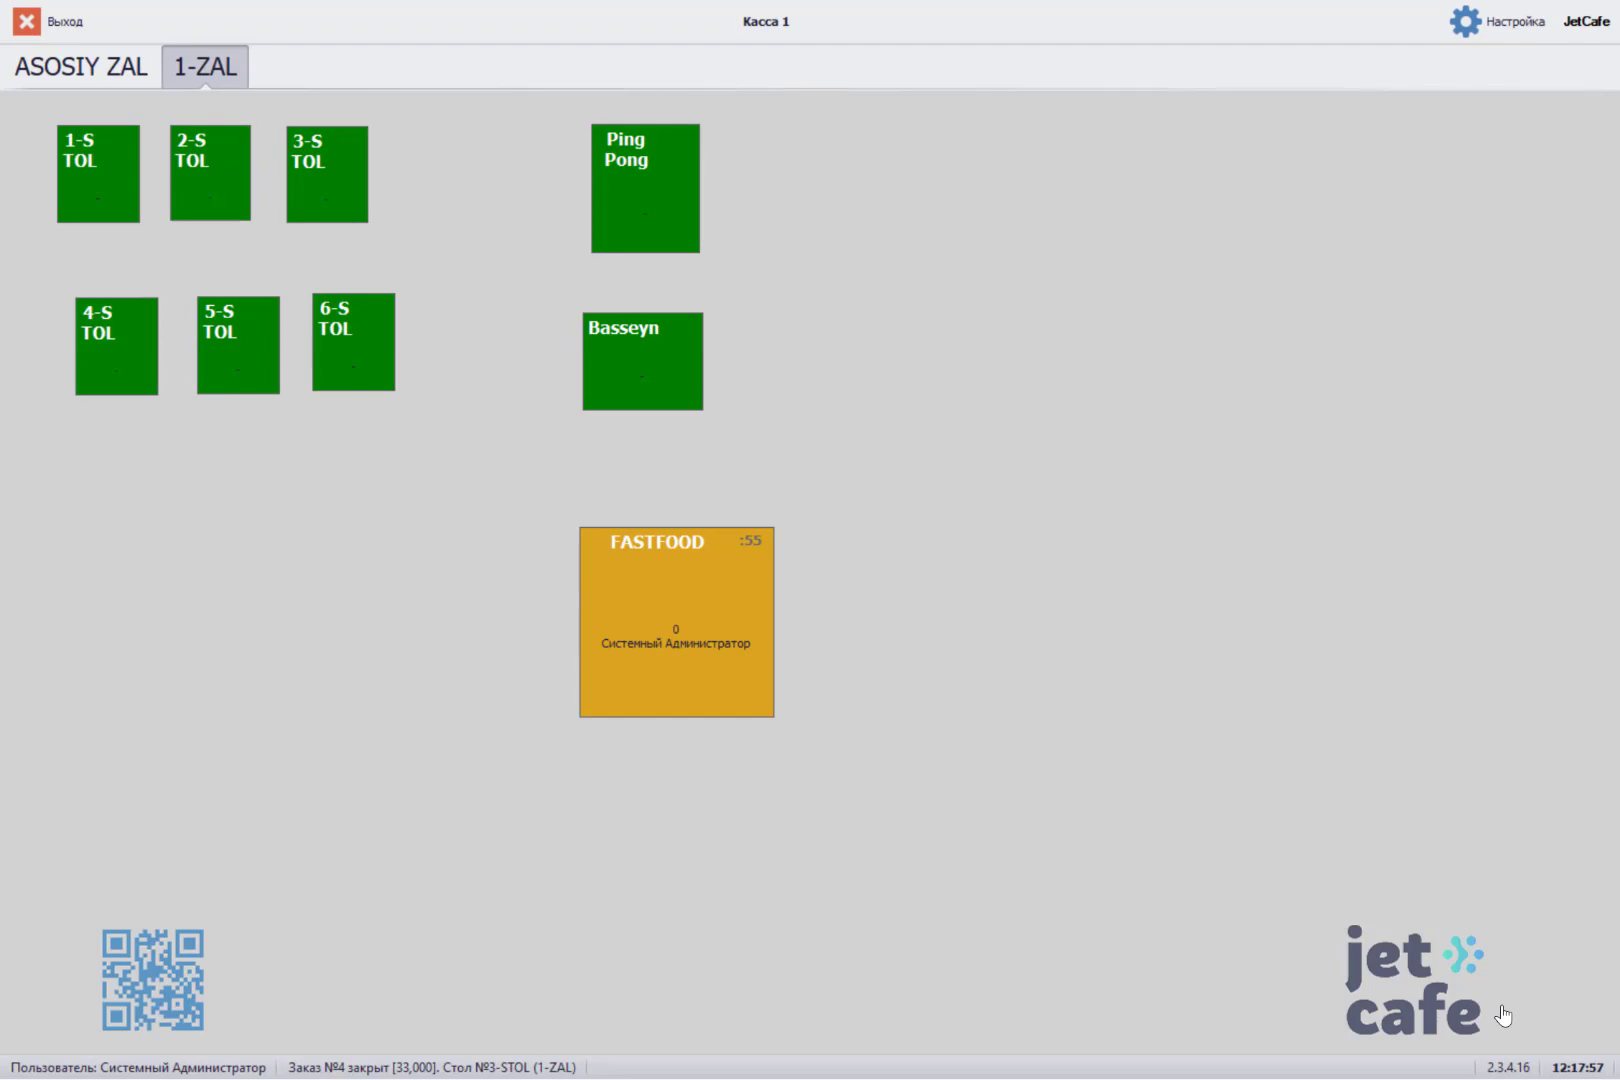
- Open the orders report and list the orders for 4/18/2023
click(1587, 21)
mouse_move(1440, 152)
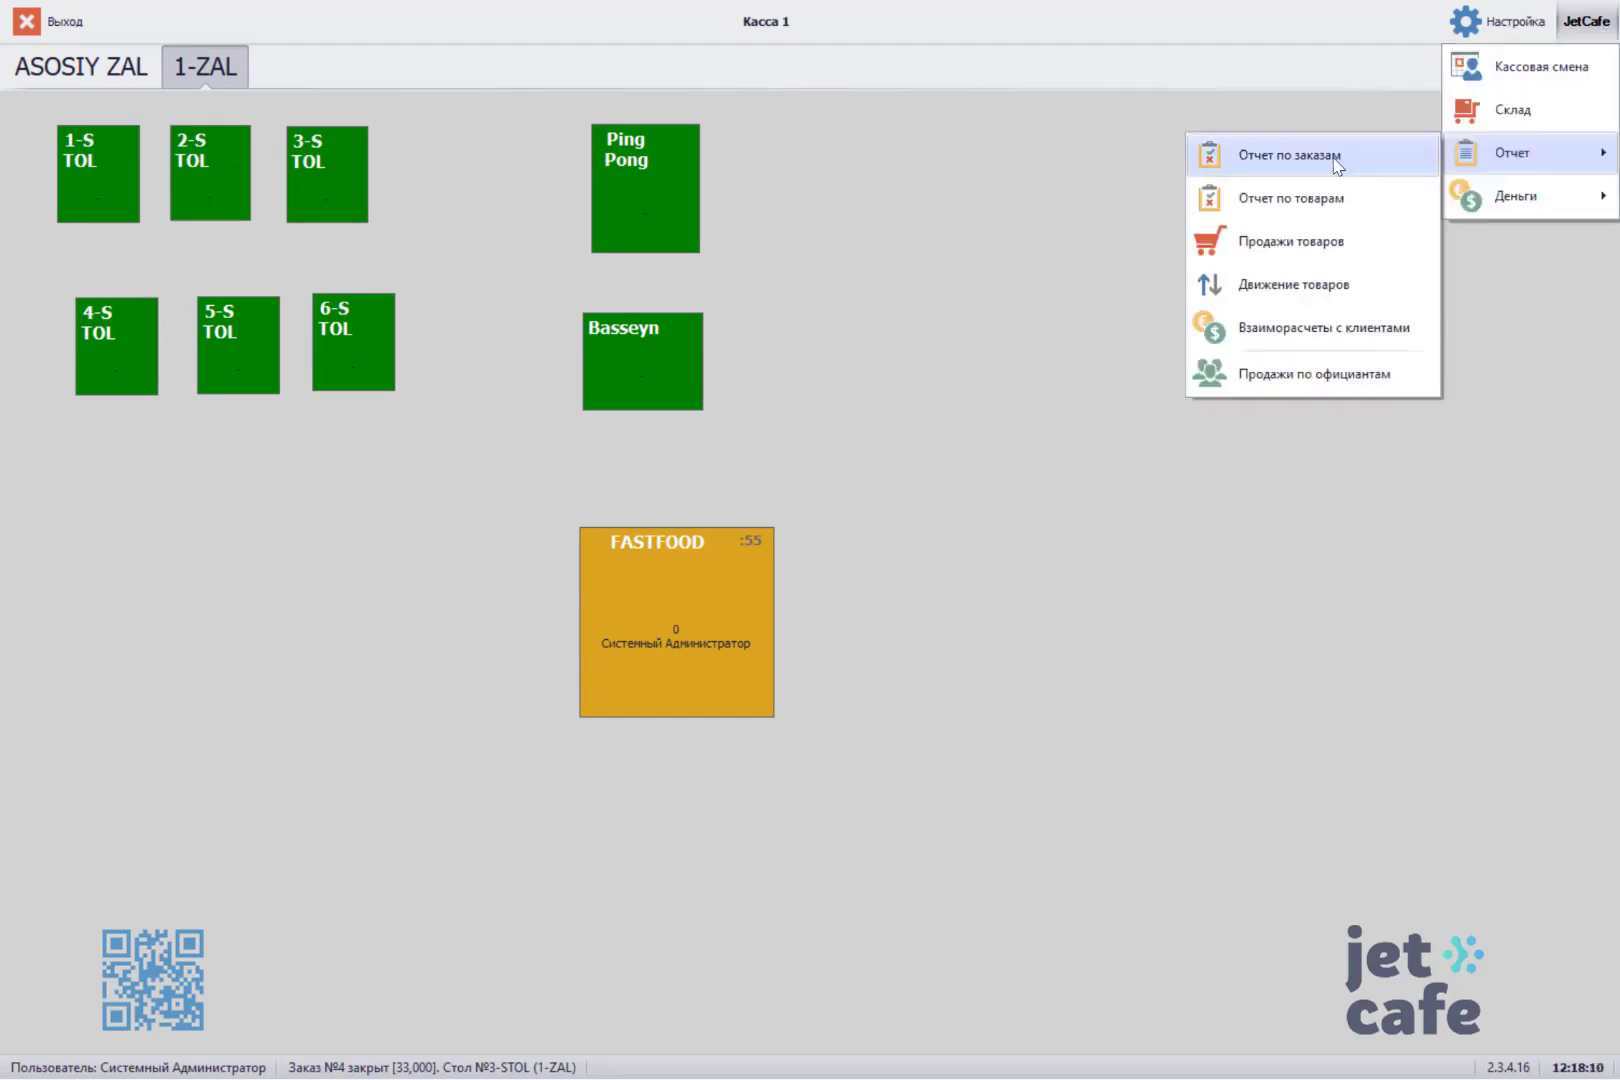
click(1233, 157)
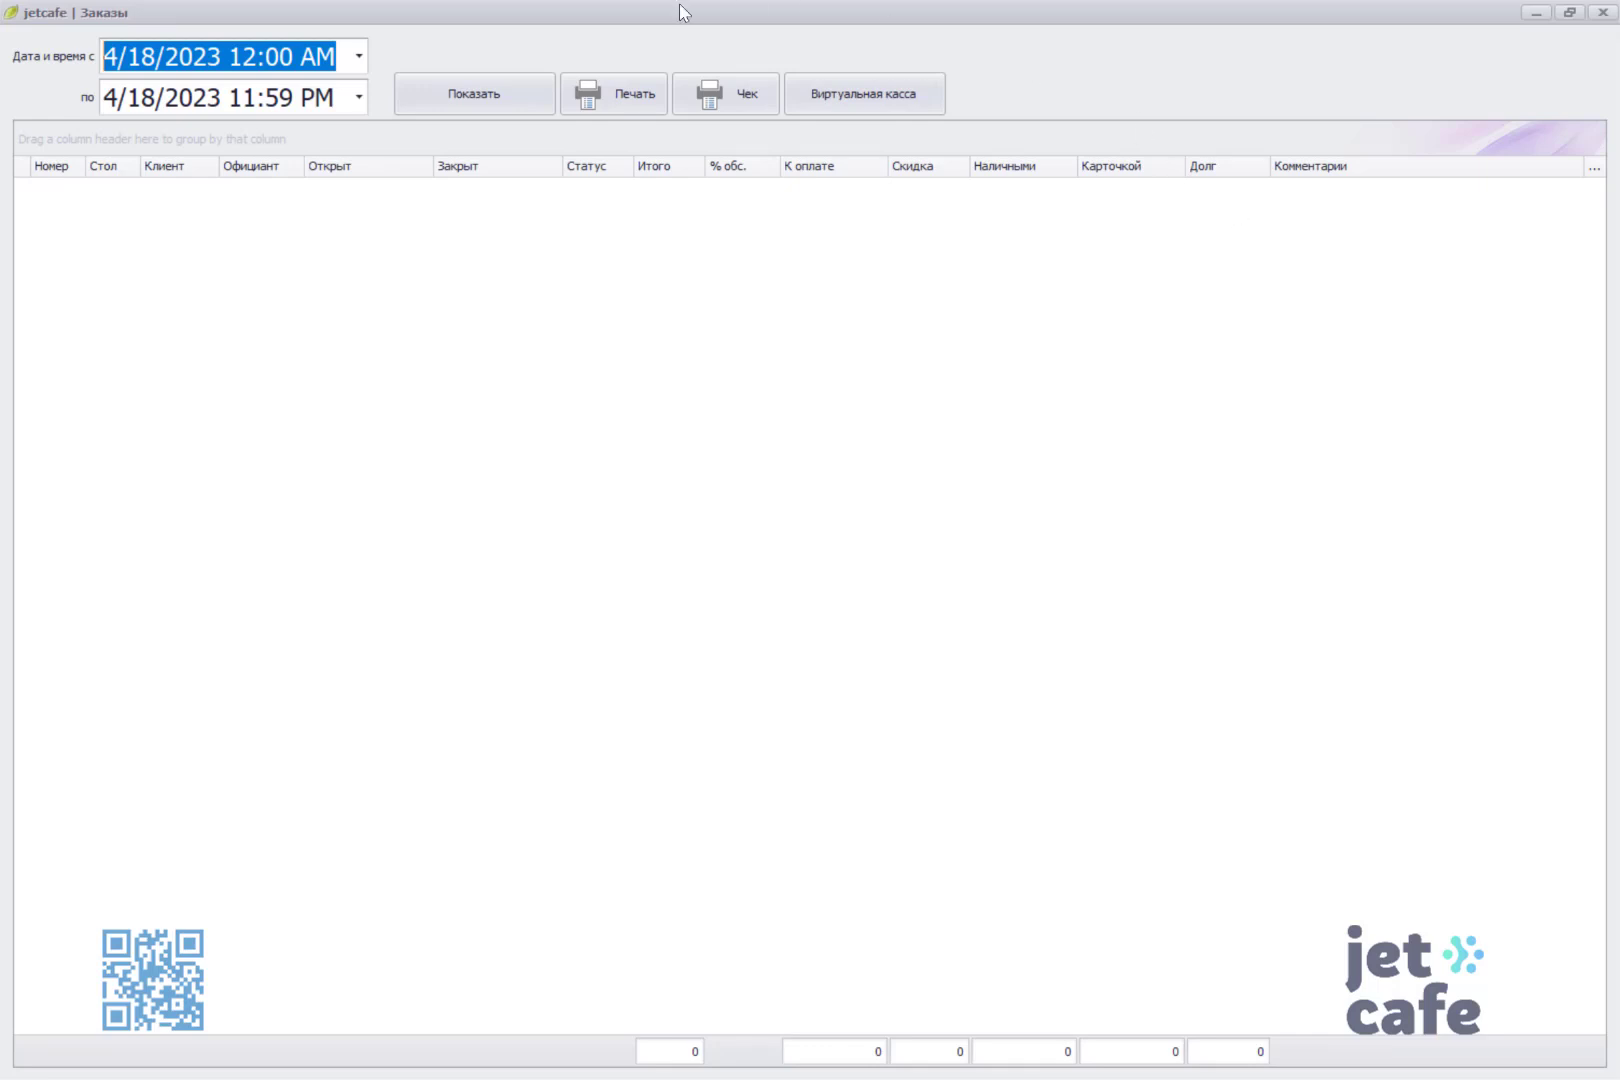
click(441, 97)
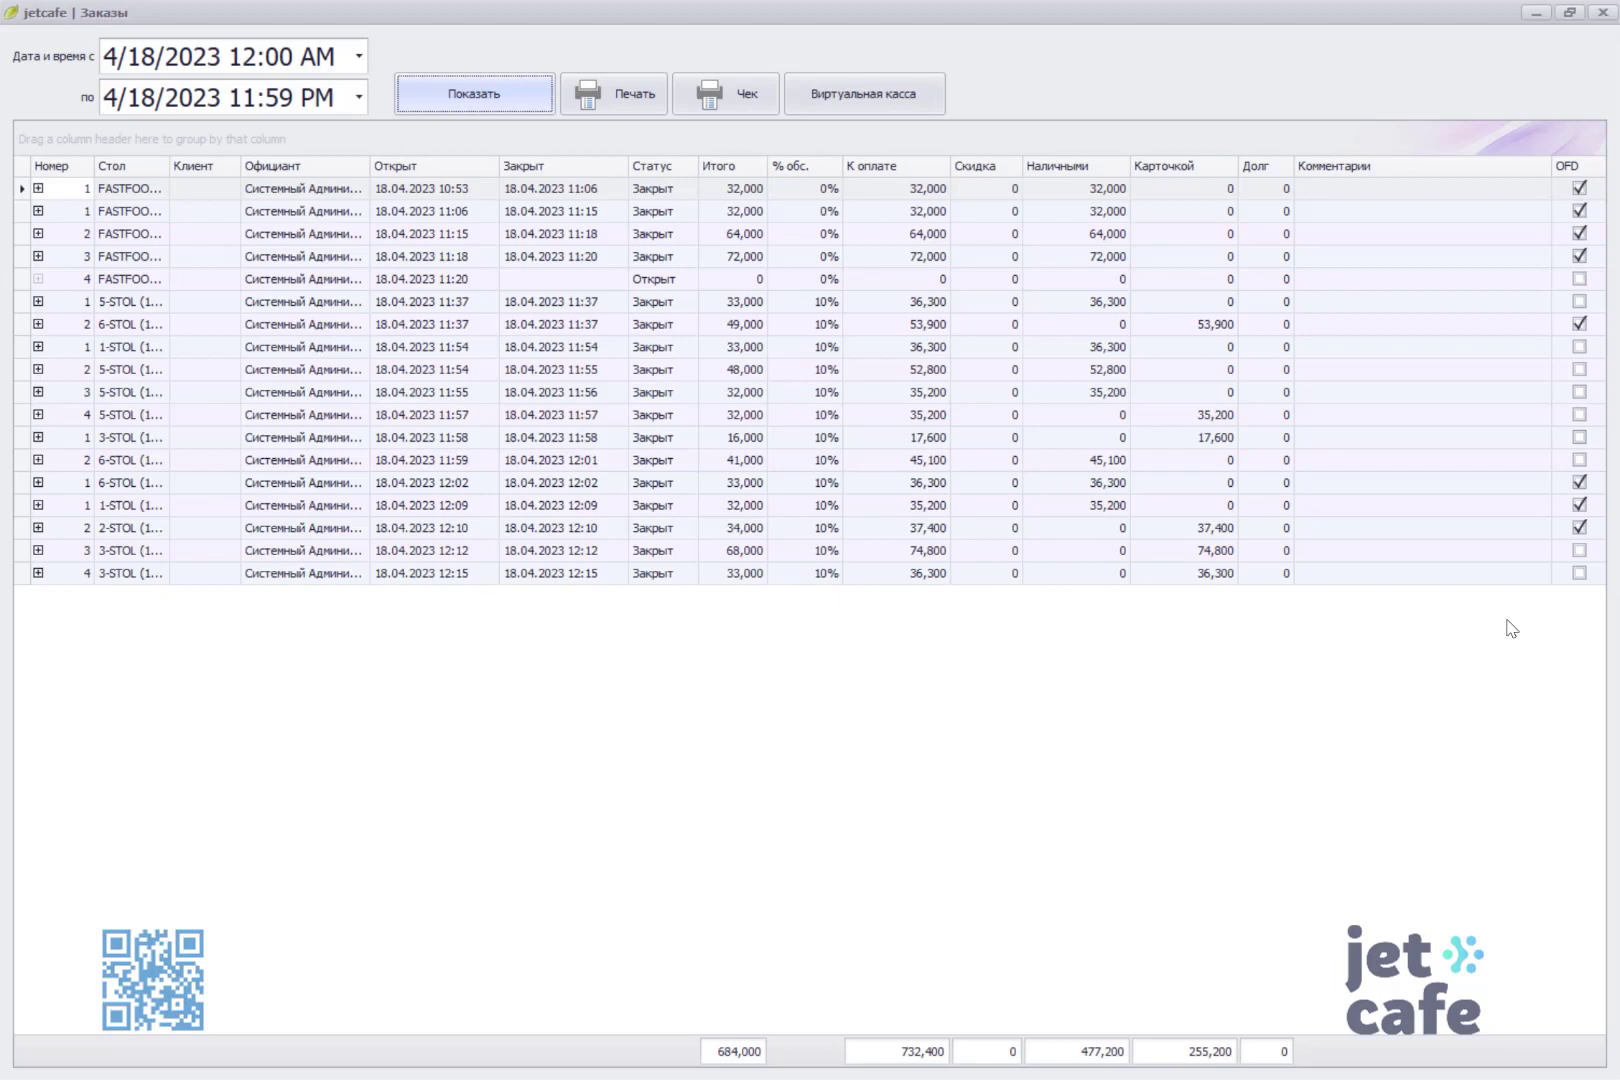
- Send the receipt of order 4 for table 3-STOL to the virtual cash register and close the receipt window
click(1480, 573)
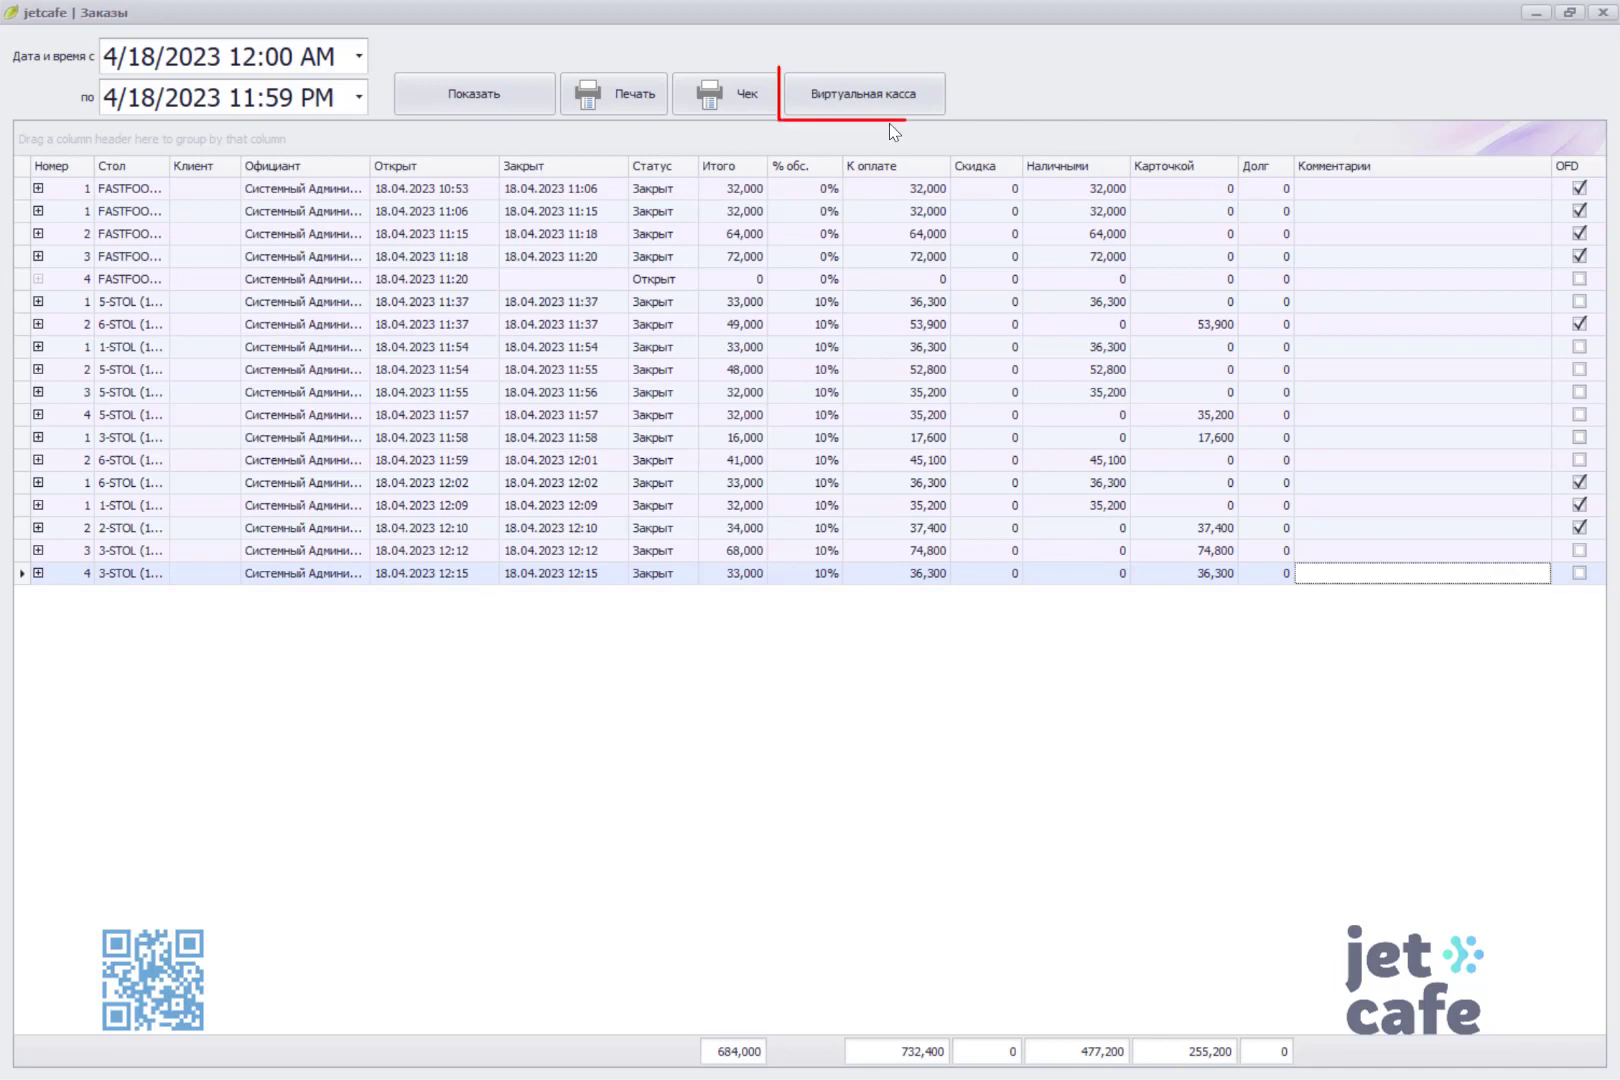
click(906, 102)
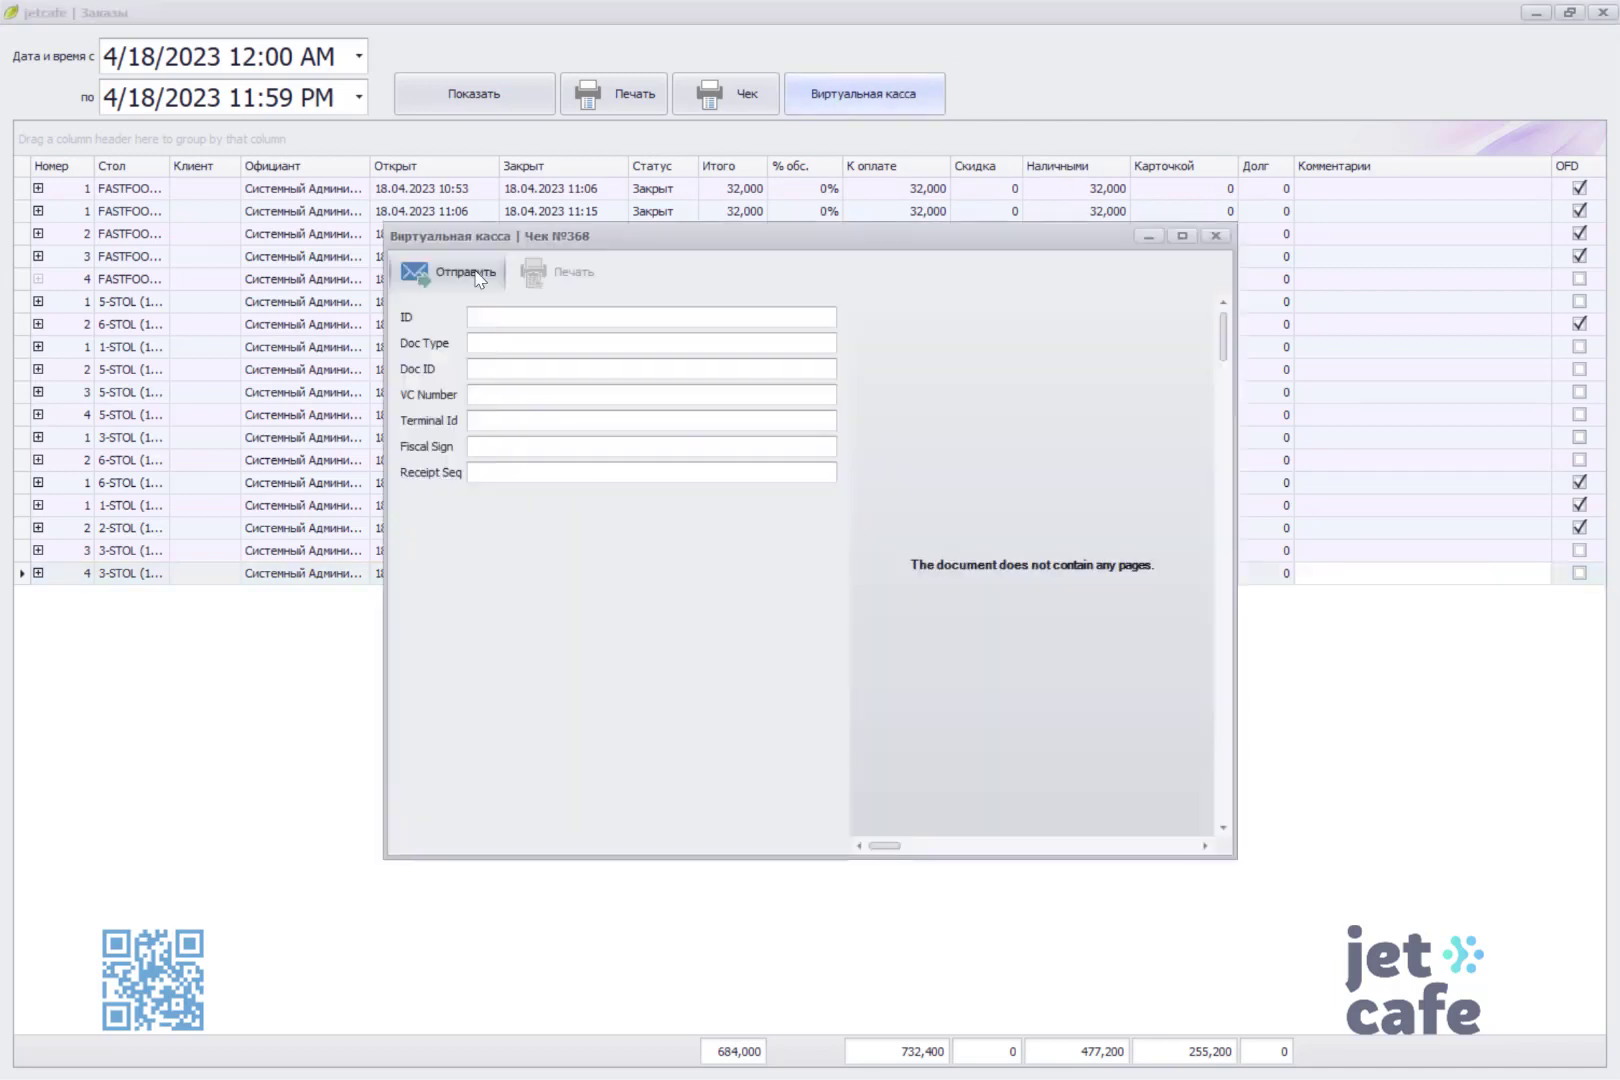
click(476, 273)
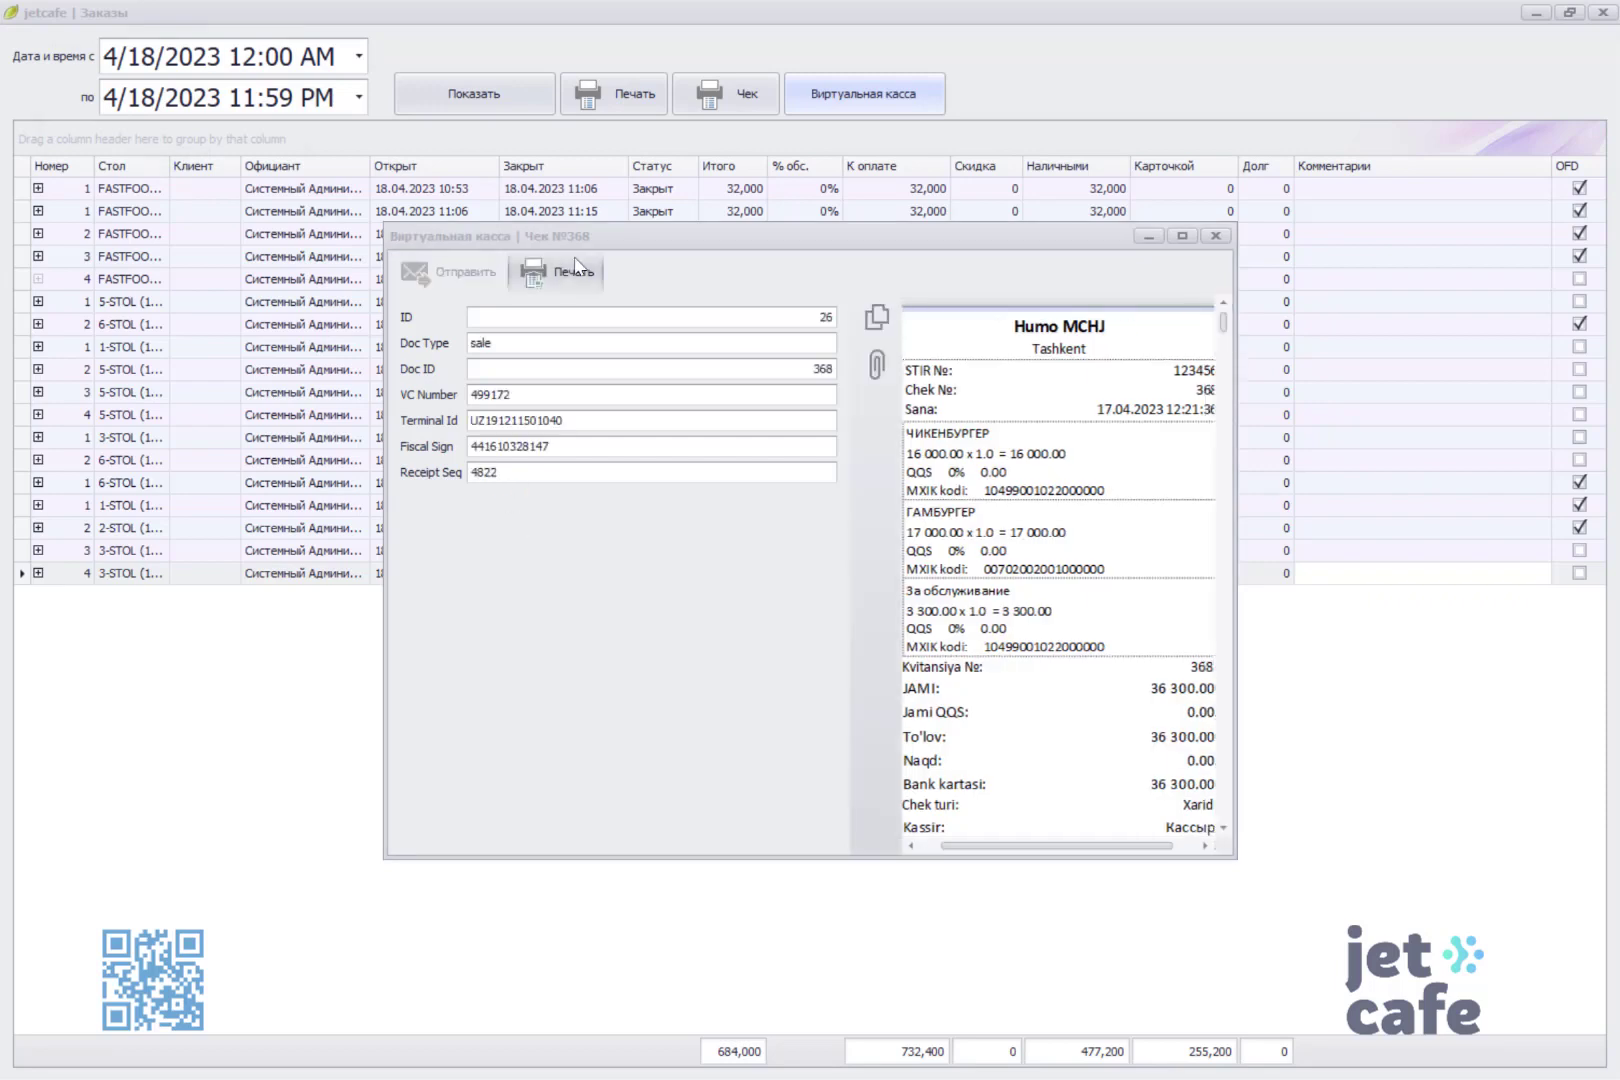
click(1216, 235)
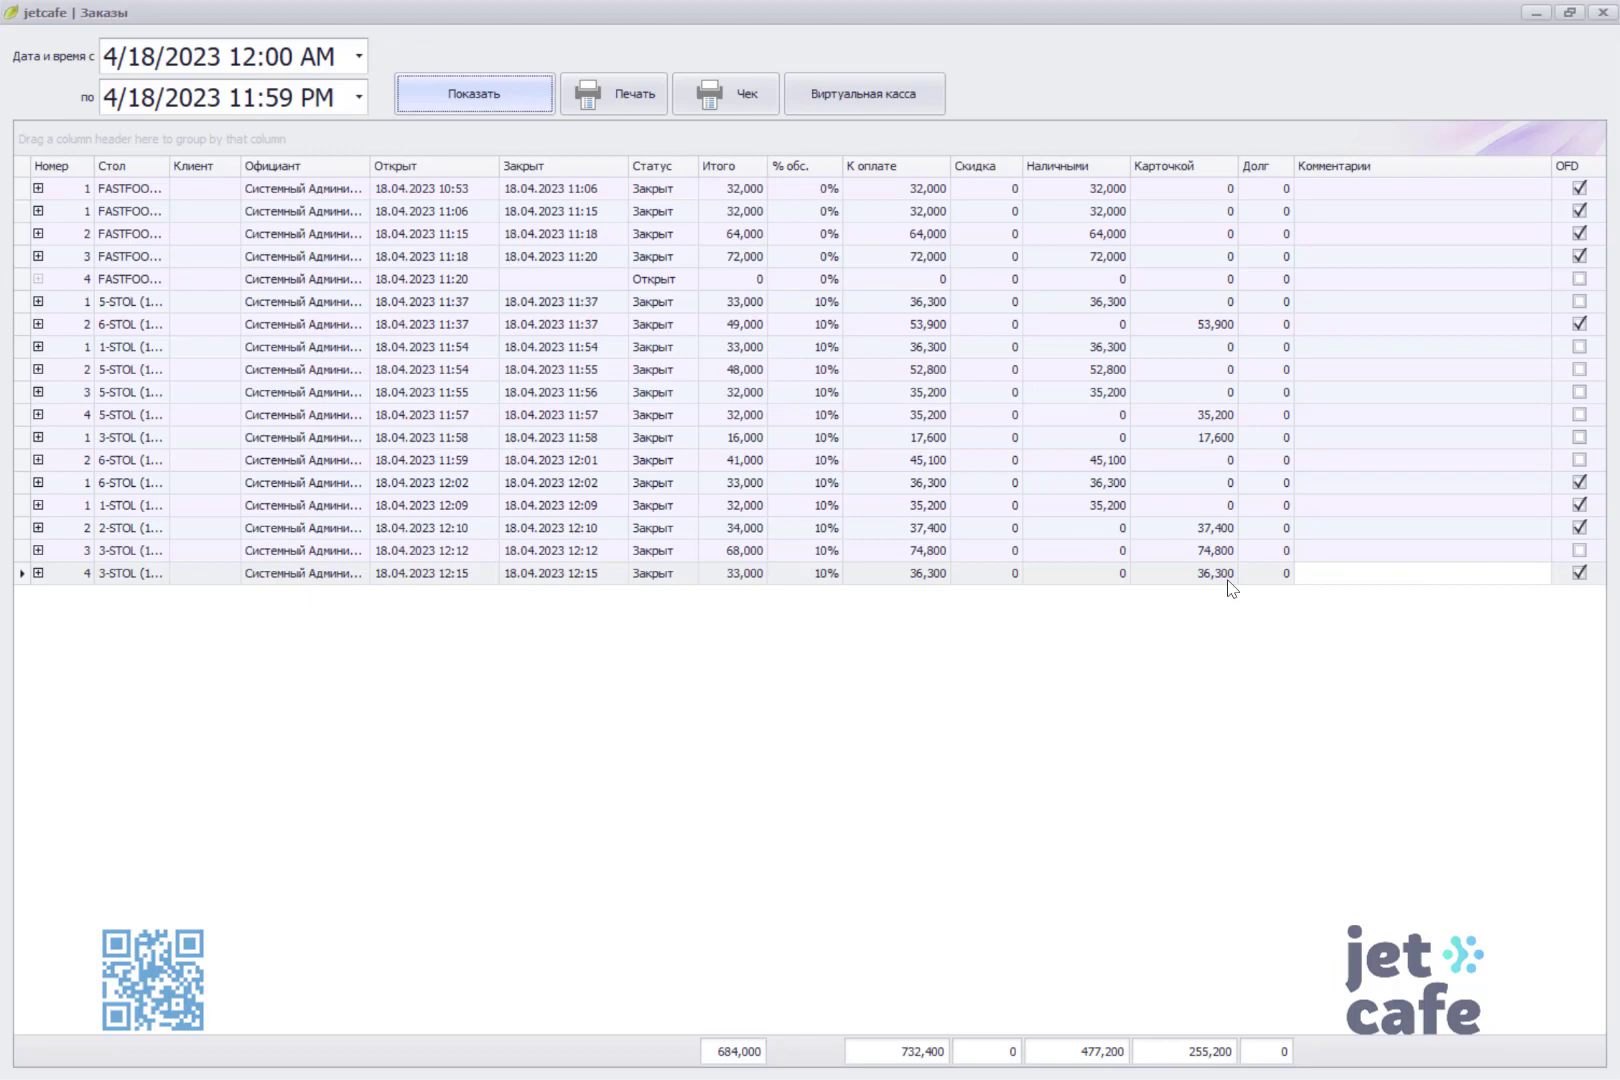
- Try to send the receipt of order 3 for table 3-STOL to the virtual cash register
click(1283, 553)
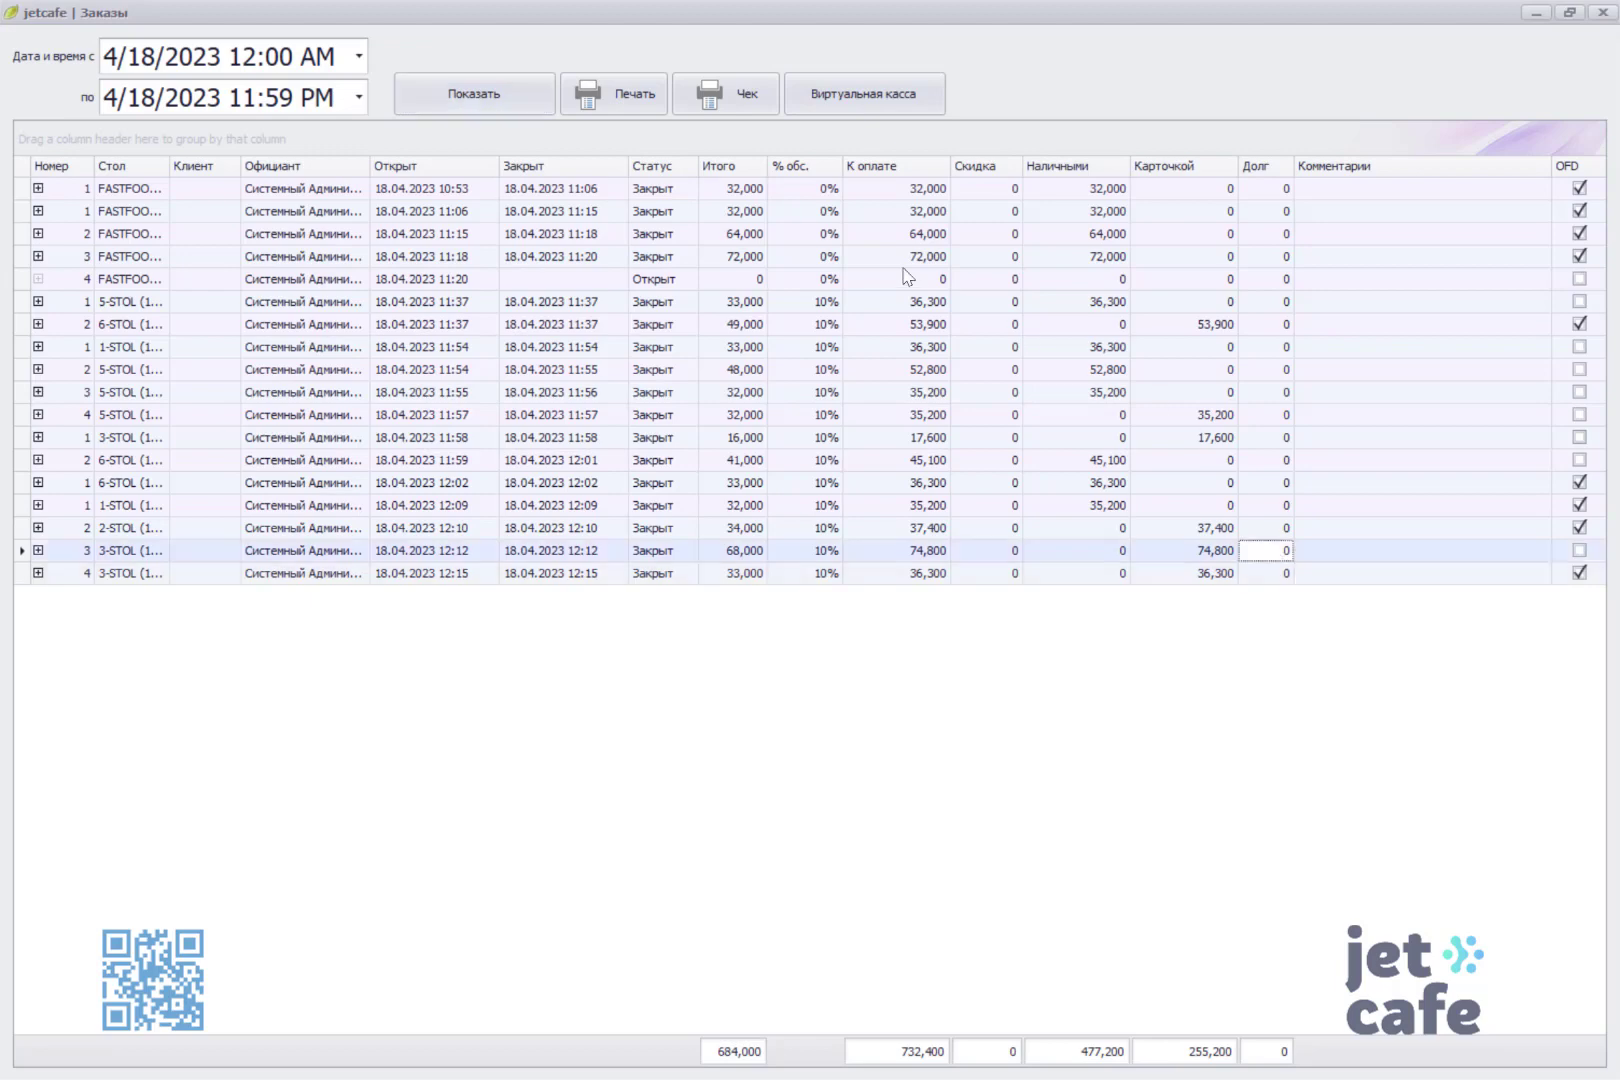
click(884, 100)
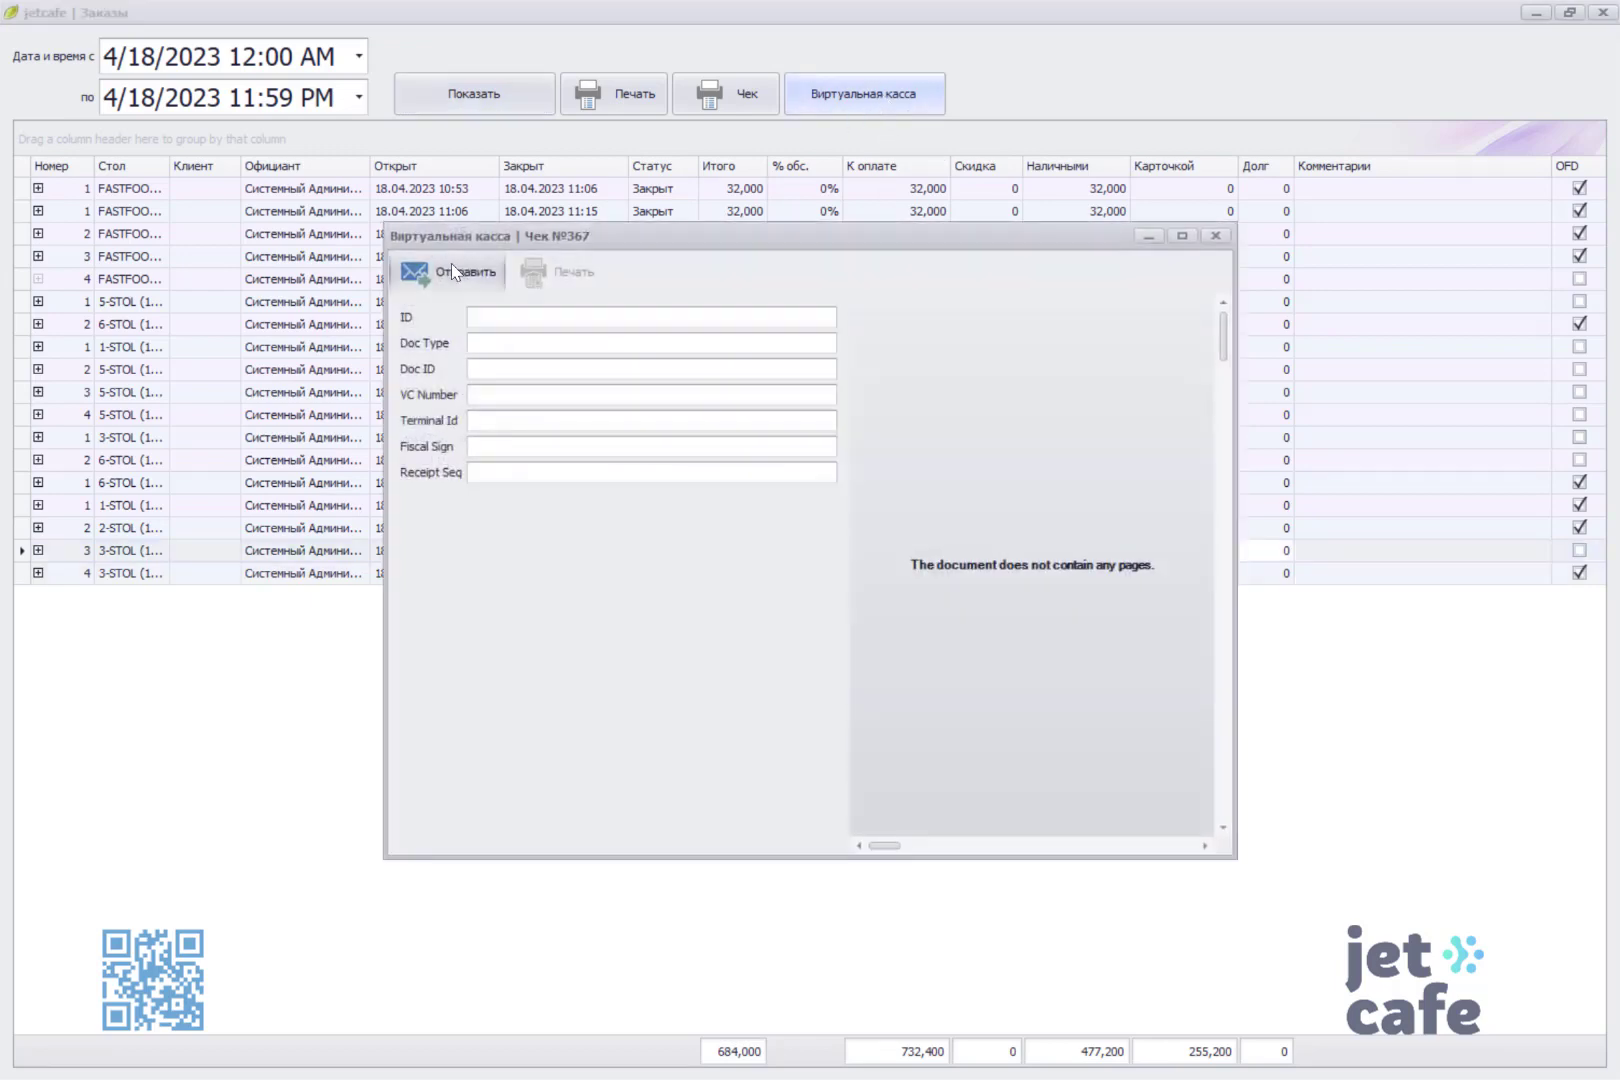
click(451, 263)
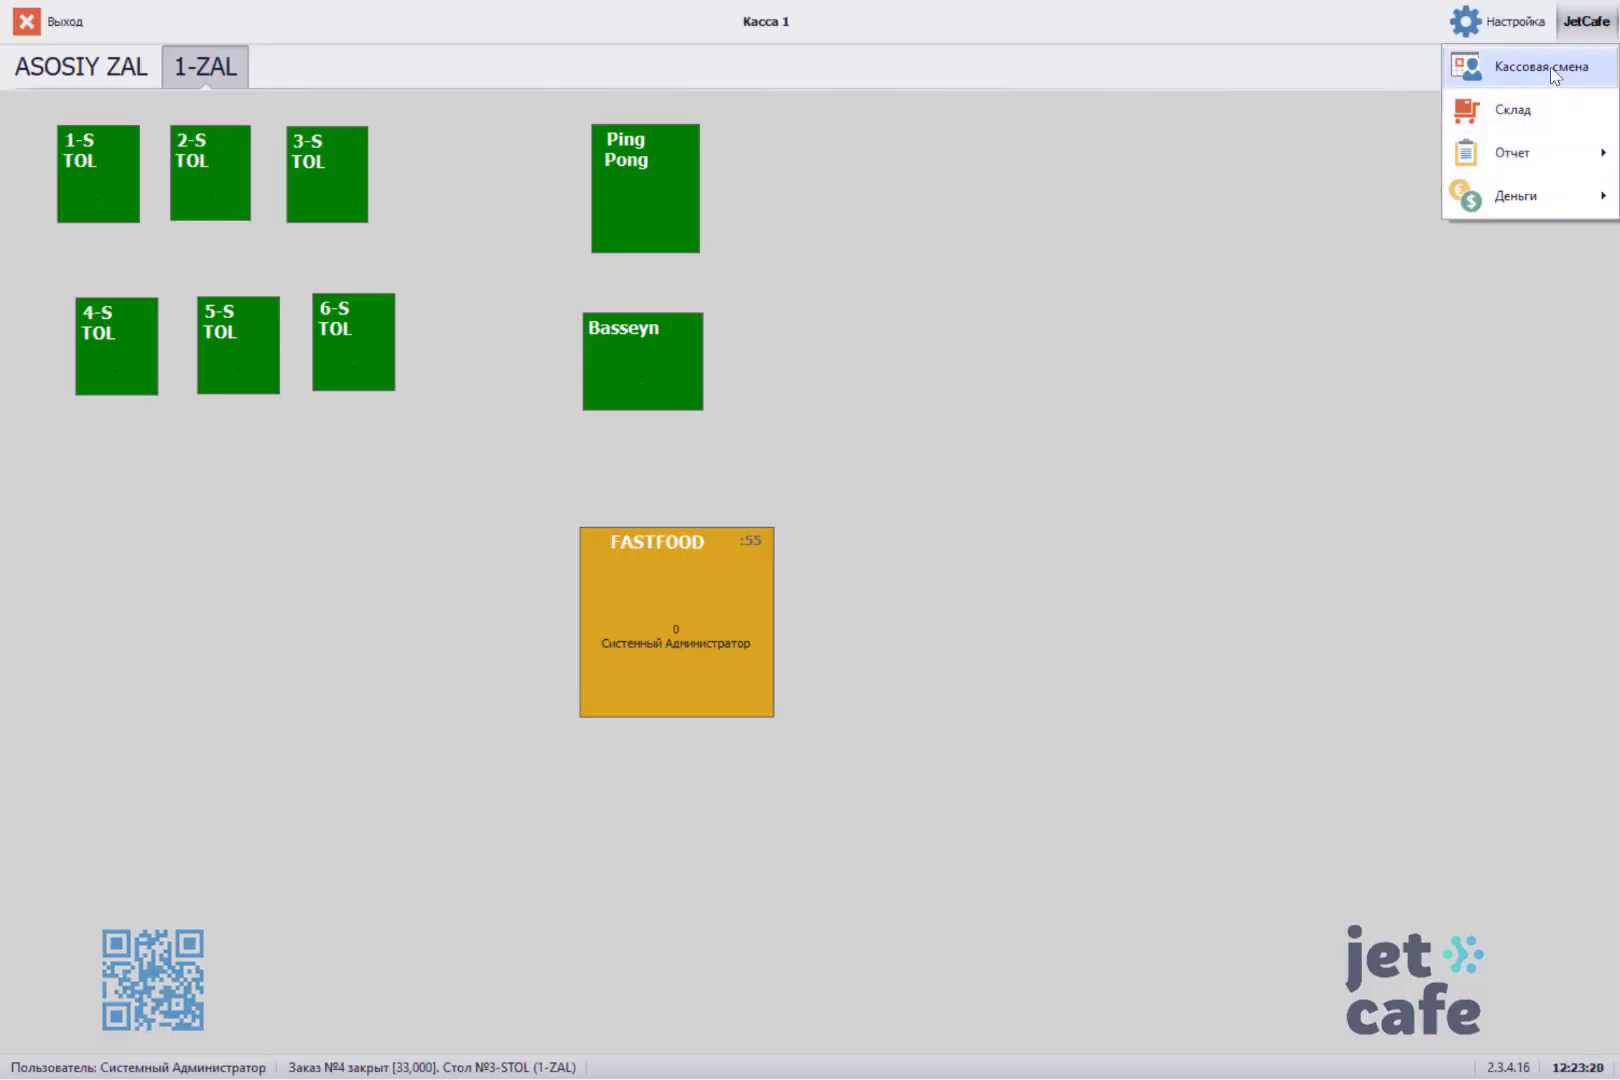
- Close the current cash shift with confirmation
click(1553, 70)
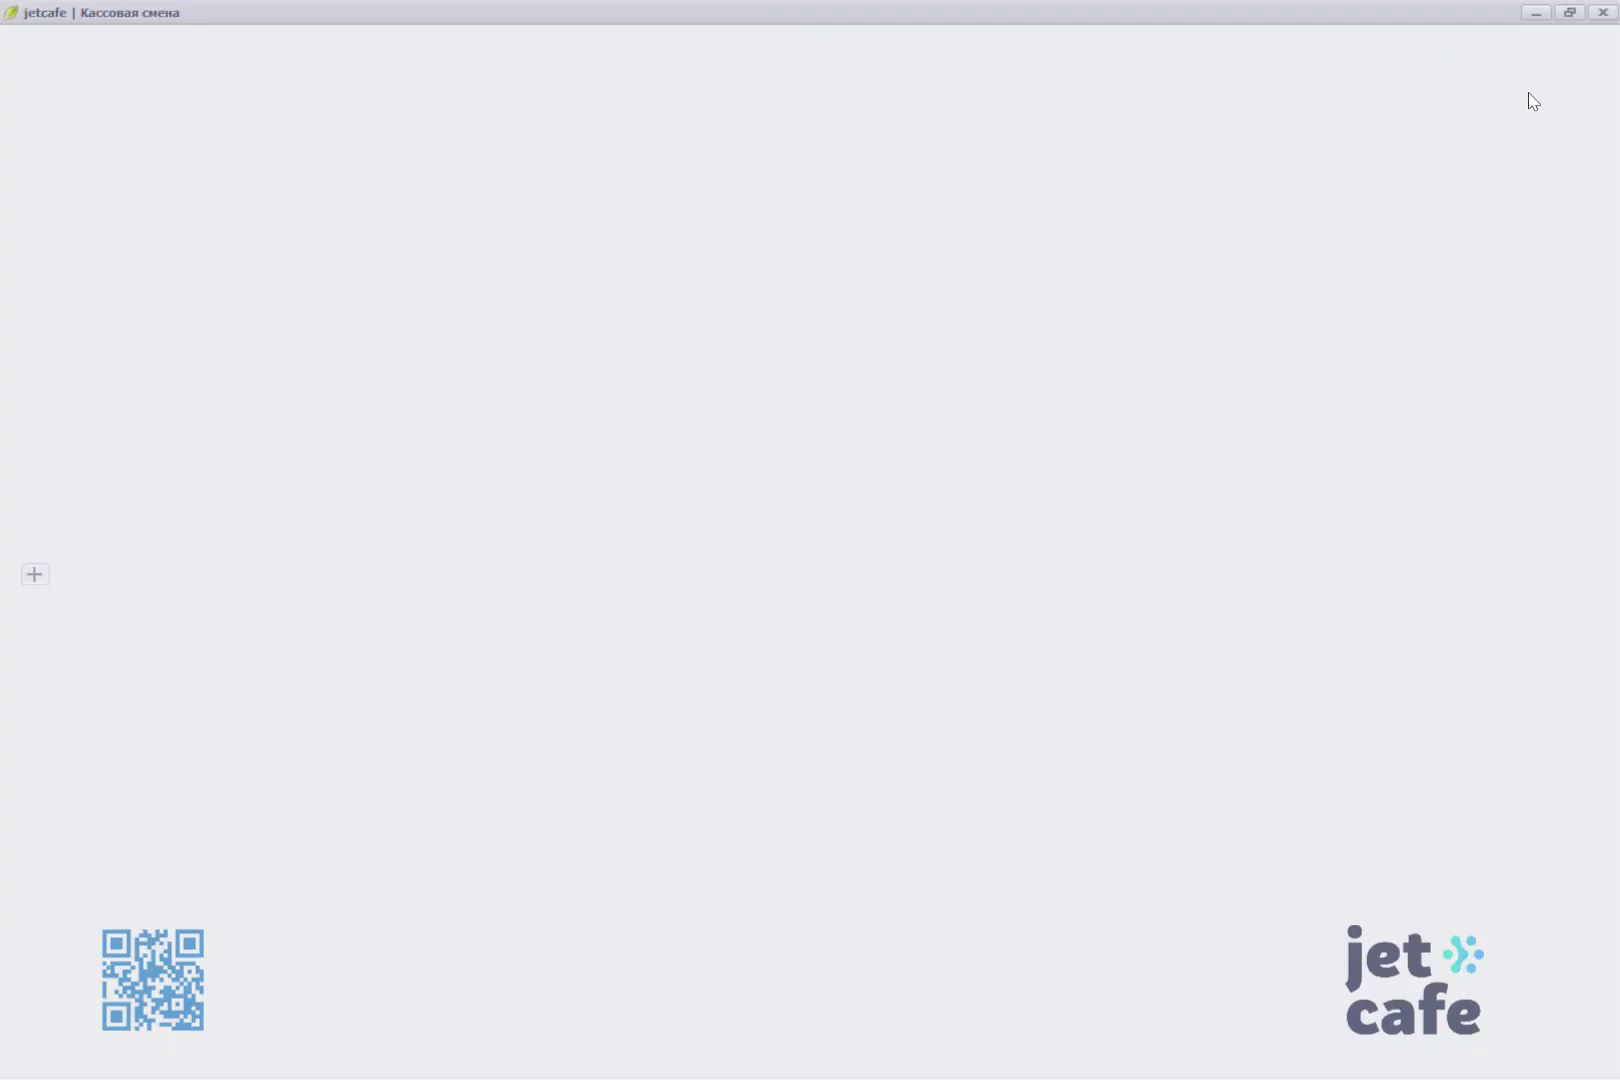
click(1479, 116)
click(762, 576)
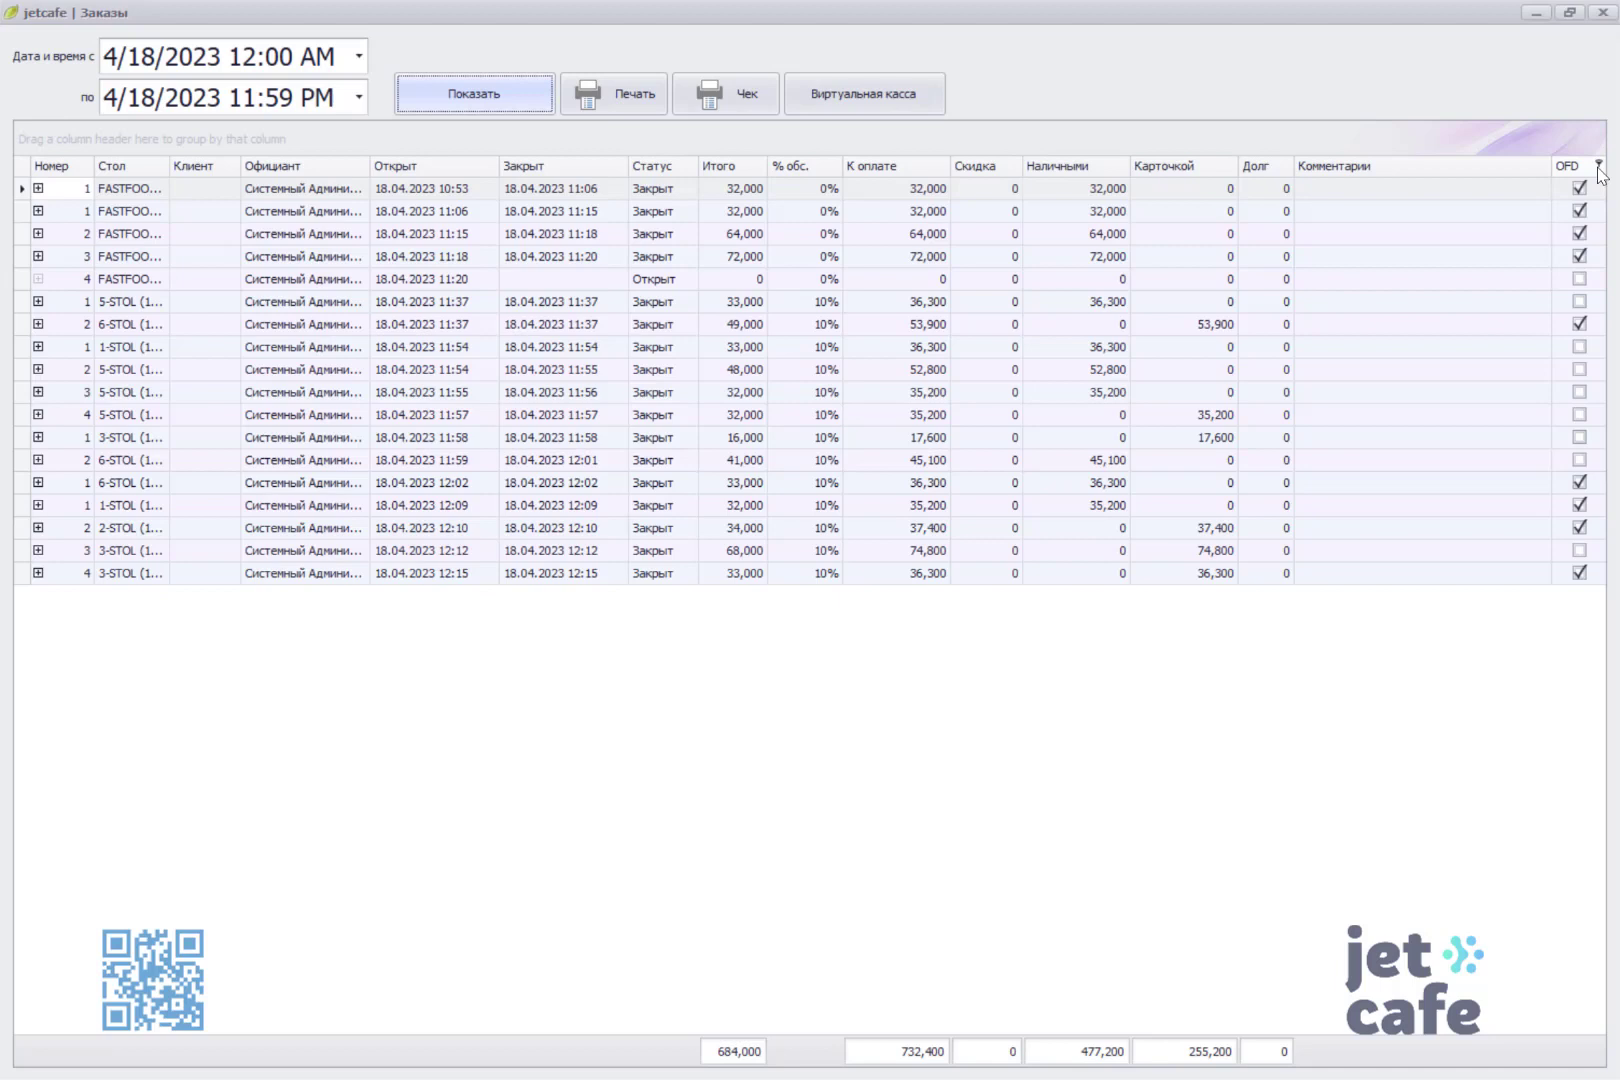
- Filter the orders report to rows whose OFD value equals Checked
click(1599, 166)
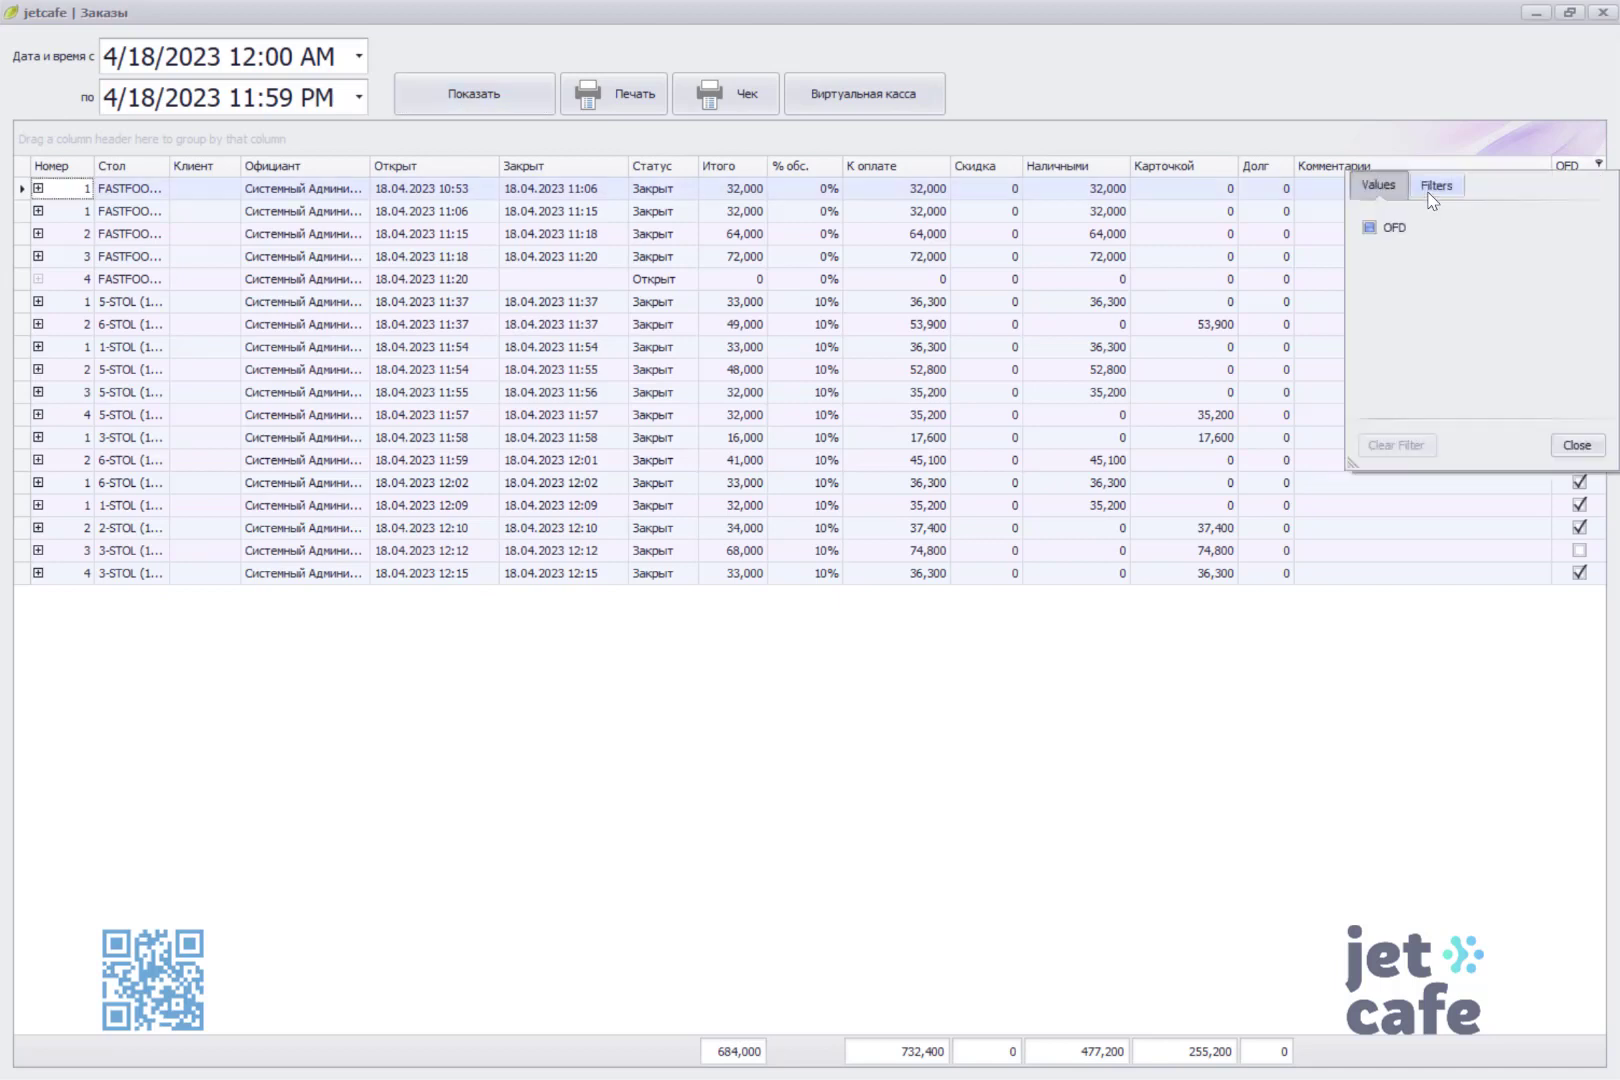
click(1432, 189)
click(1594, 255)
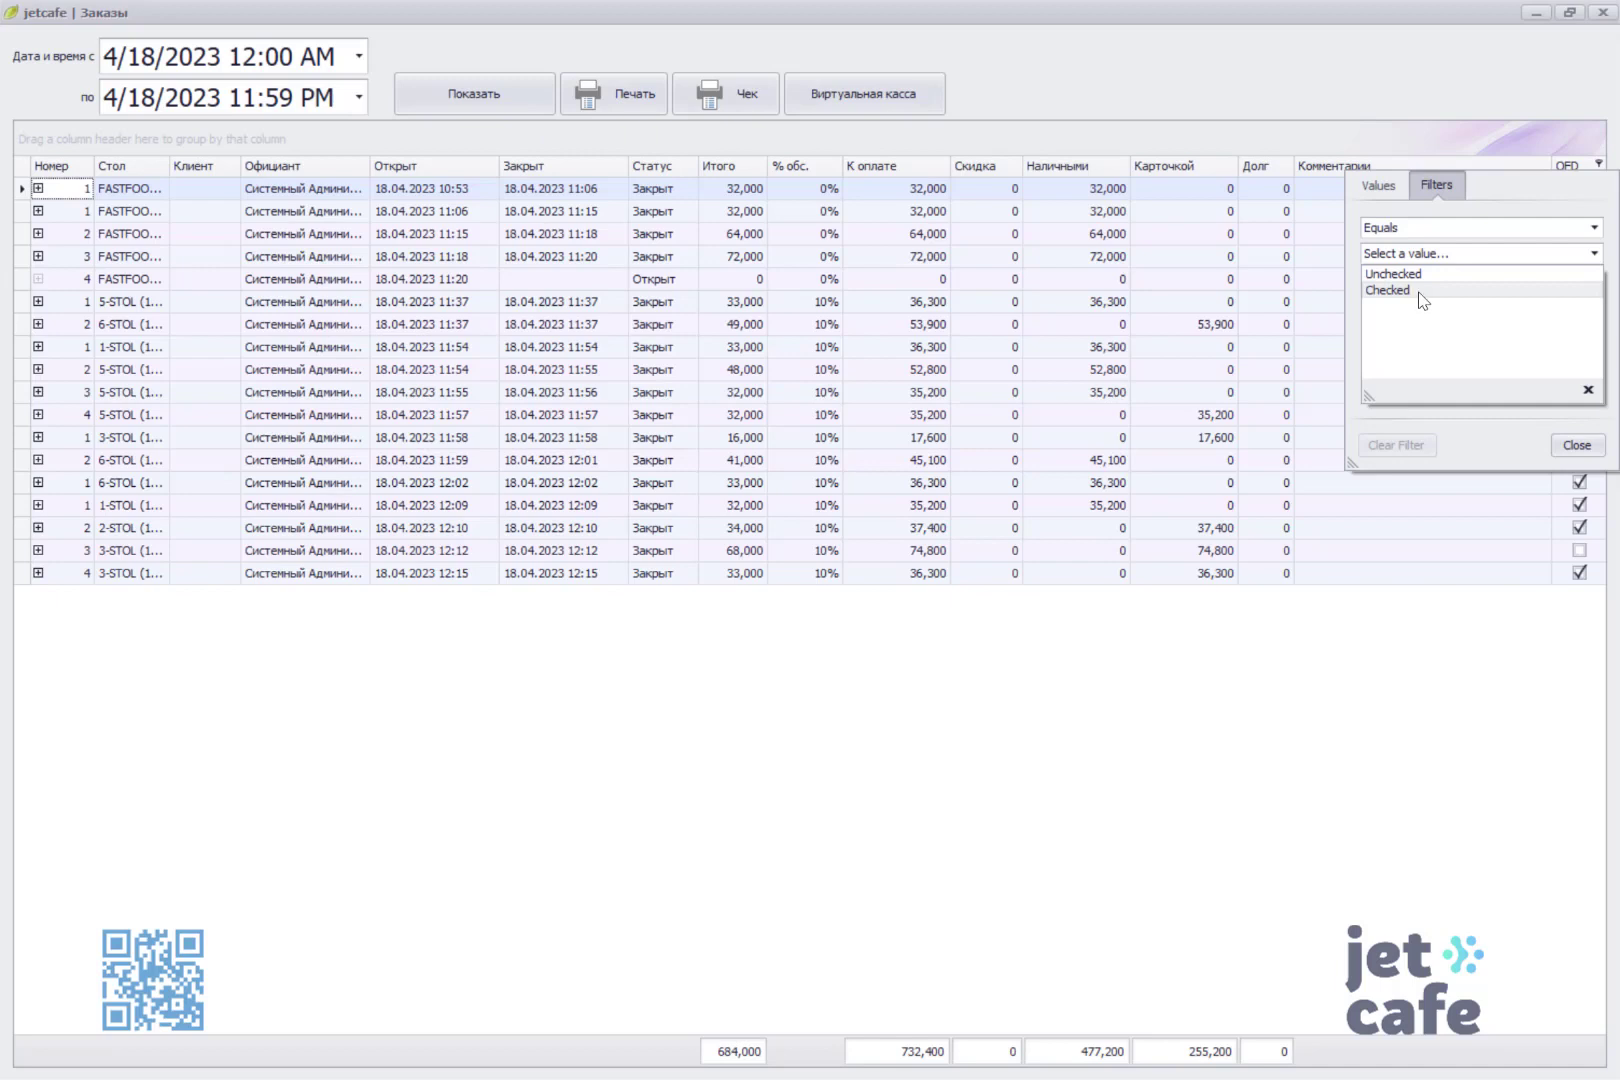
click(1420, 291)
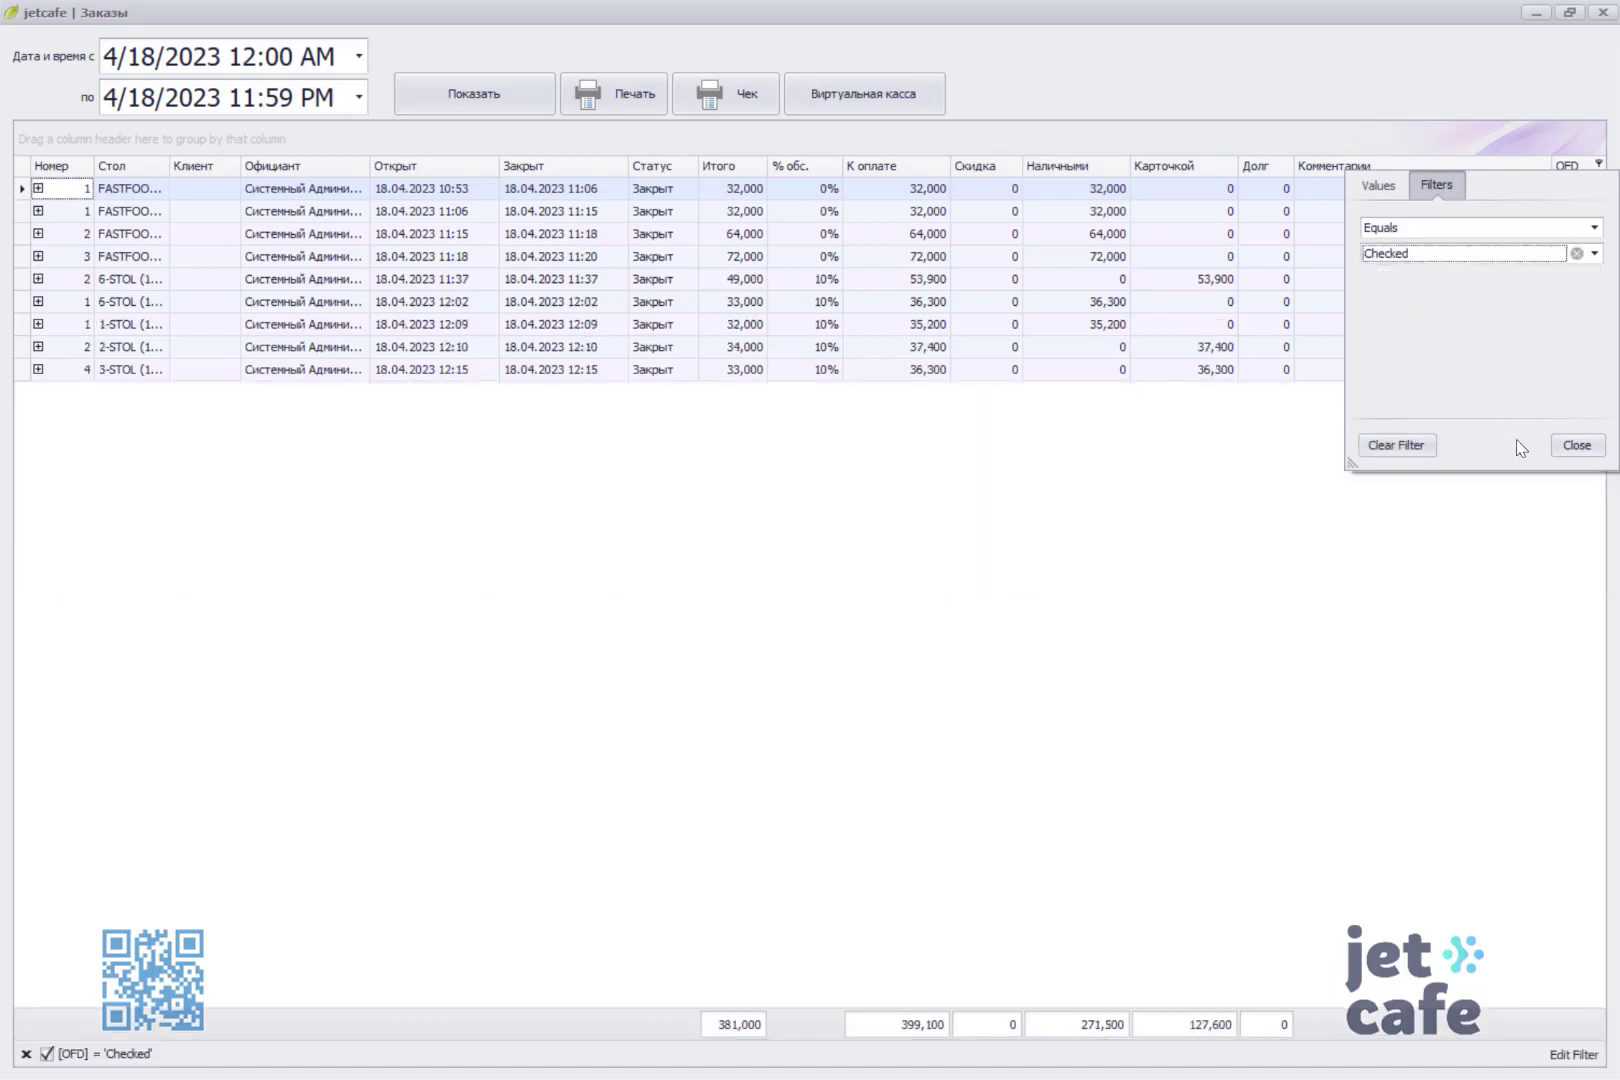
click(1565, 447)
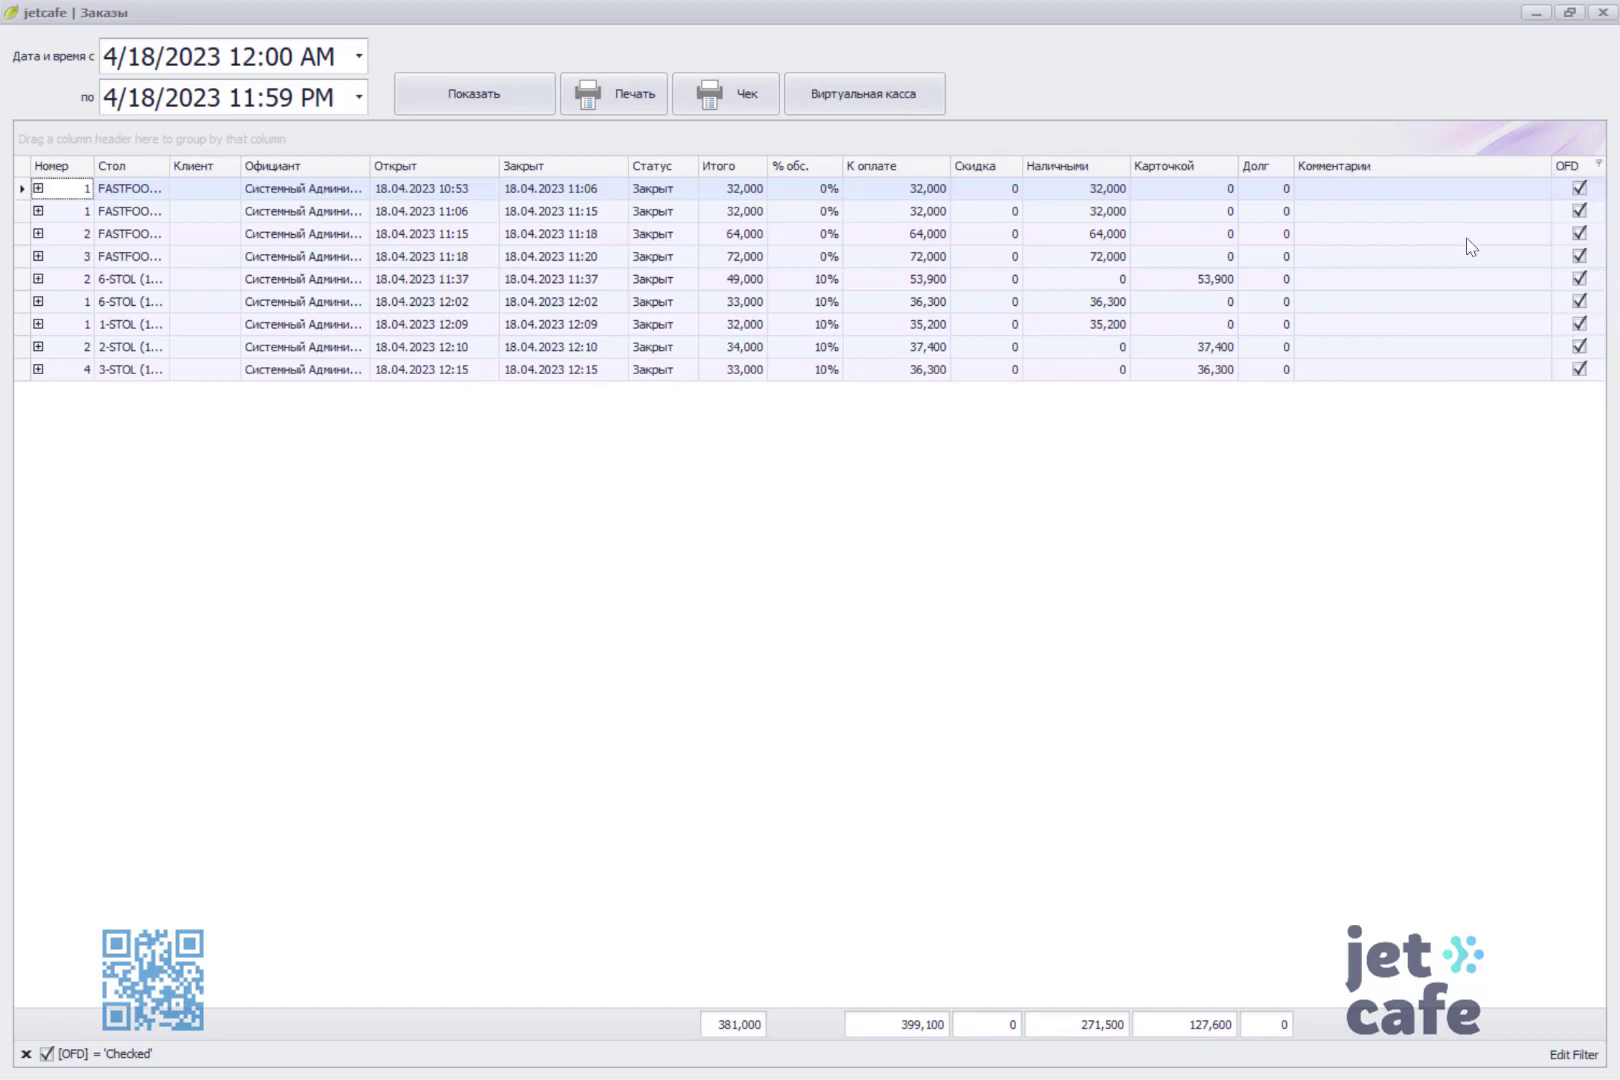